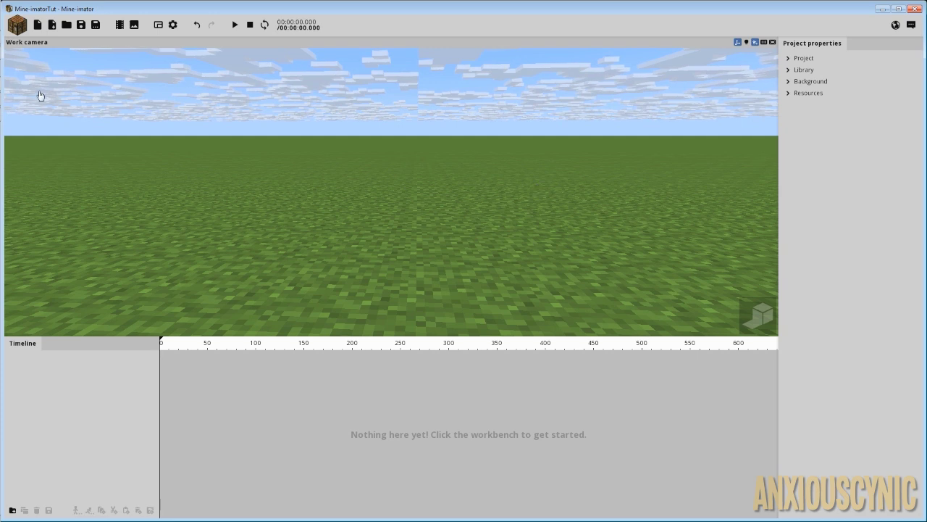
# Create a Glowstone block with the Minecraft texture and place it in the scene.
pyautogui.click(16, 25)
pyautogui.click(145, 61)
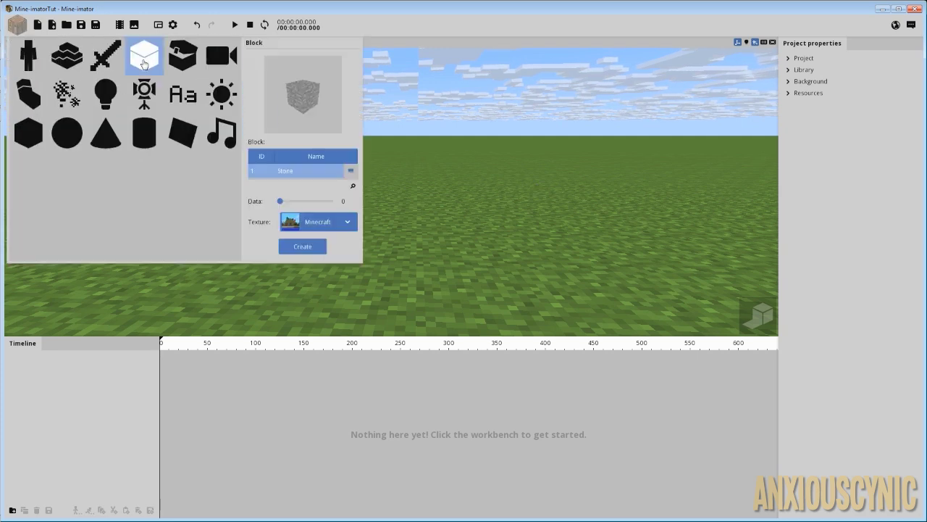
pyautogui.click(353, 159)
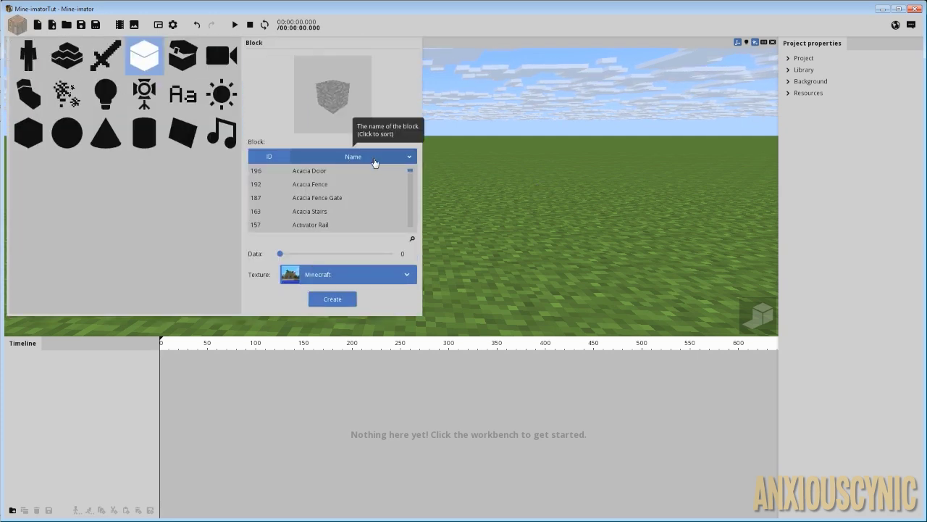
pyautogui.click(365, 159)
pyautogui.scroll(-10, 410, 188)
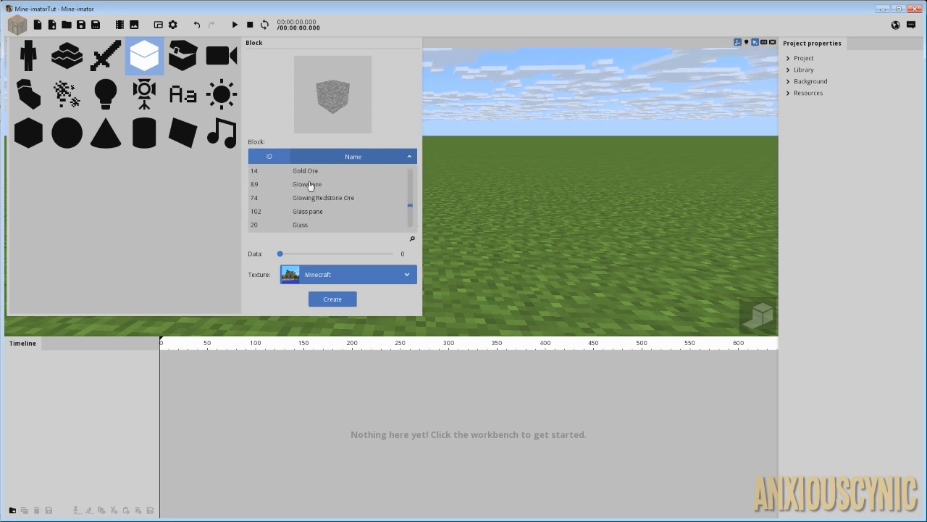
pyautogui.click(309, 185)
pyautogui.click(328, 299)
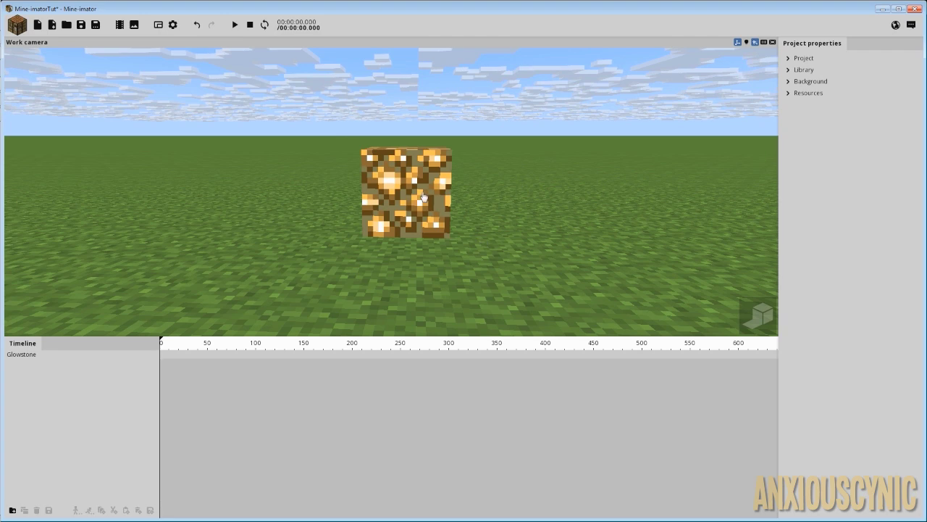
# Set the glowstone block's color brightness to 100% at frame 0.
pyautogui.click(424, 195)
pyautogui.moveTo(448, 183)
pyautogui.mouseDown()
pyautogui.moveTo(297, 173)
pyautogui.moveTo(434, 165)
pyautogui.moveTo(455, 194)
pyautogui.mouseUp()
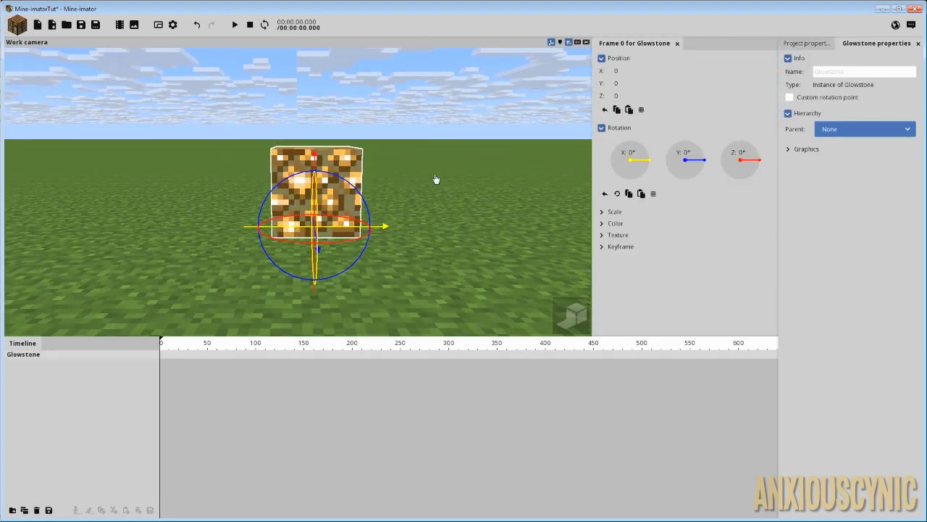
pyautogui.click(615, 223)
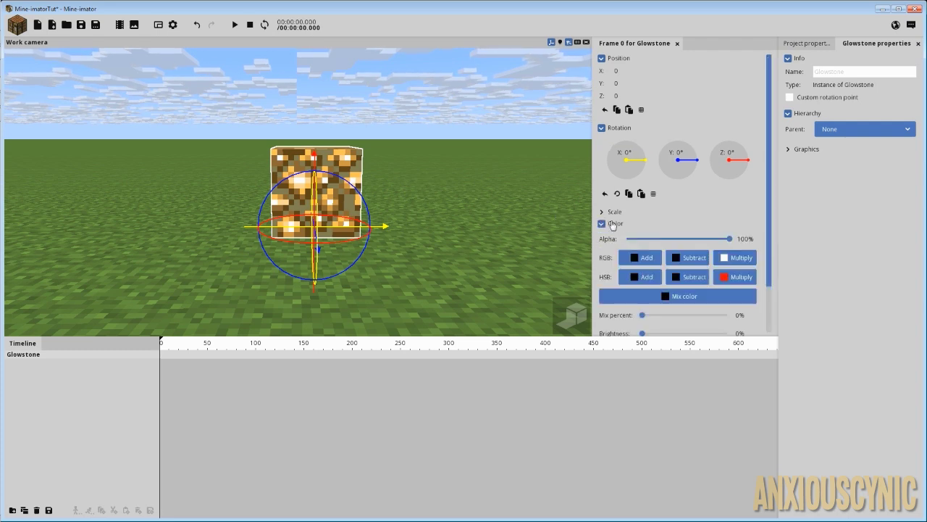
pyautogui.scroll(-2, 771, 203)
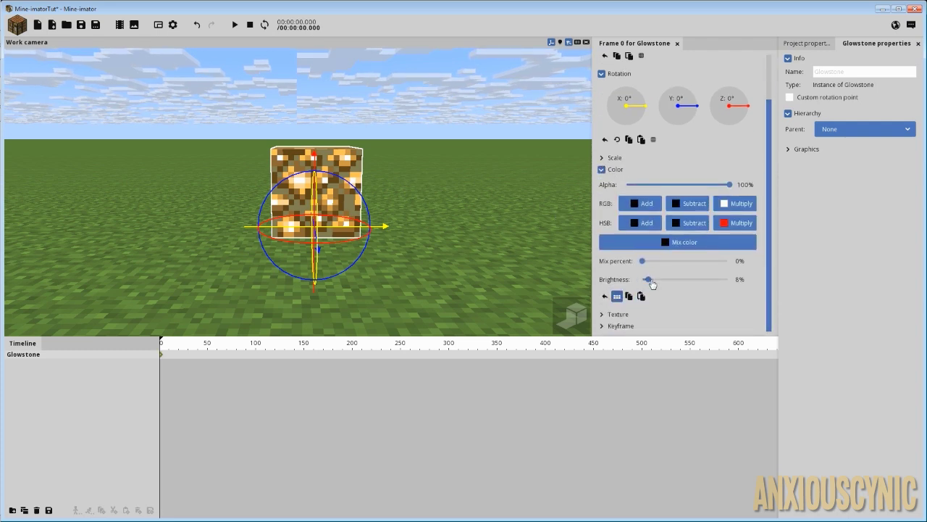
pyautogui.moveTo(644, 281); pyautogui.dragTo(742, 282)
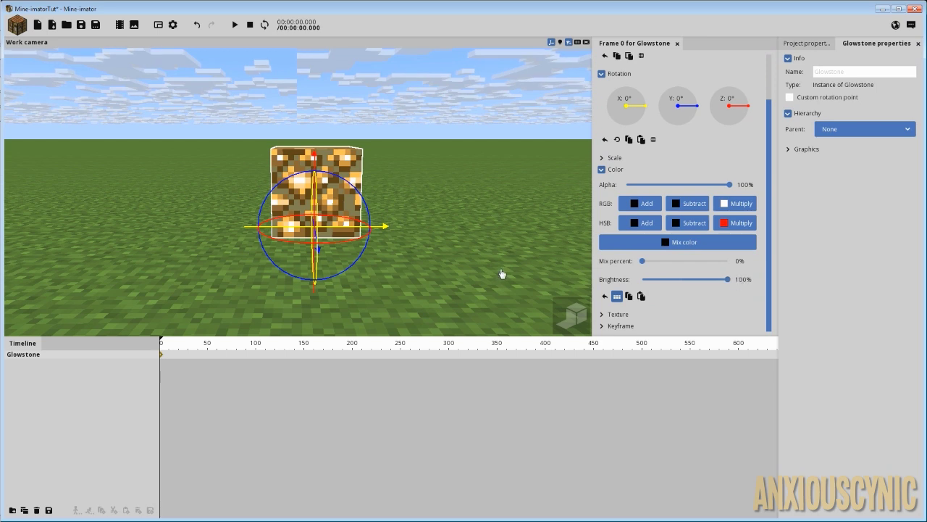
# Turn on the rendered preview for the work camera view.
pyautogui.click(586, 313)
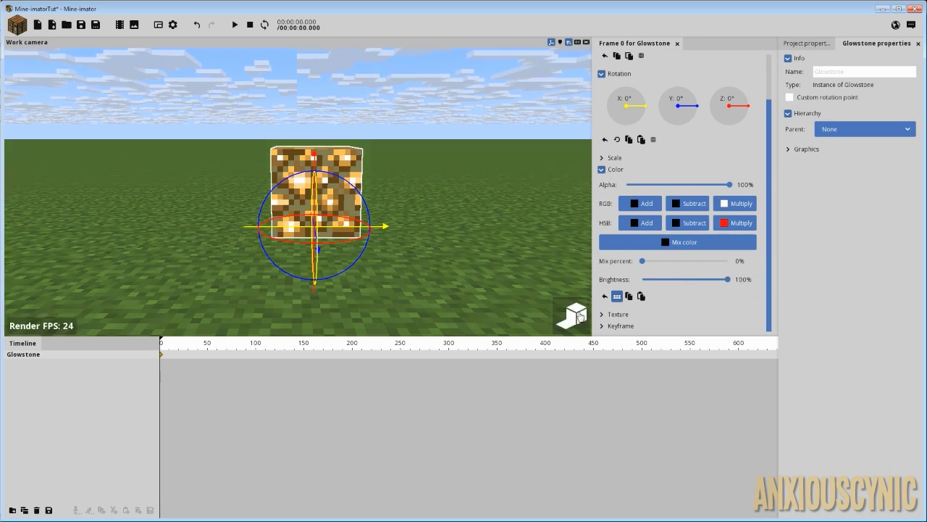
pyautogui.click(575, 316)
pyautogui.click(569, 312)
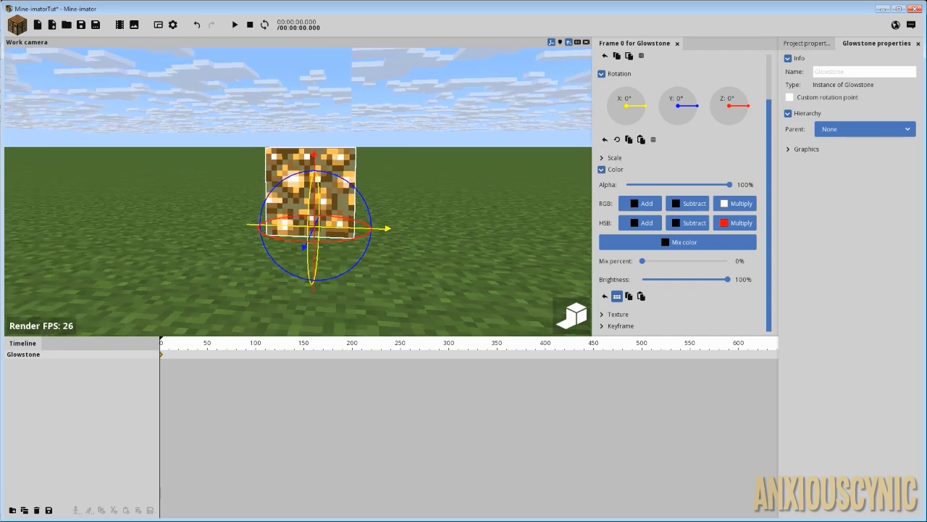
# Examine the fully bright glowstone block in the rendered preview from several angles.
pyautogui.moveTo(671, 282); pyautogui.dragTo(783, 281)
pyautogui.click(656, 280)
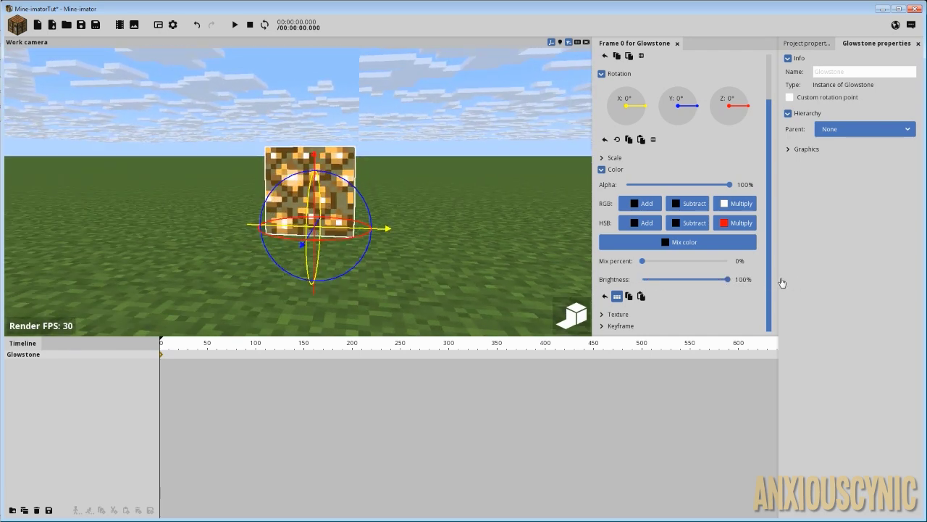
pyautogui.moveTo(290, 191); pyautogui.dragTo(442, 200)
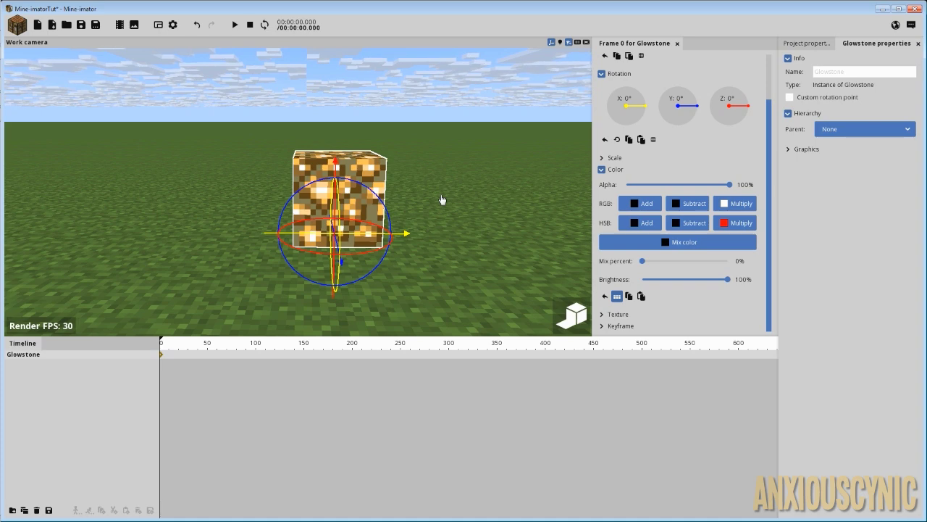
pyautogui.moveTo(436, 197); pyautogui.dragTo(359, 193)
pyautogui.moveTo(429, 197); pyautogui.dragTo(416, 203, button='right')
pyautogui.moveTo(726, 279); pyautogui.dragTo(757, 290)
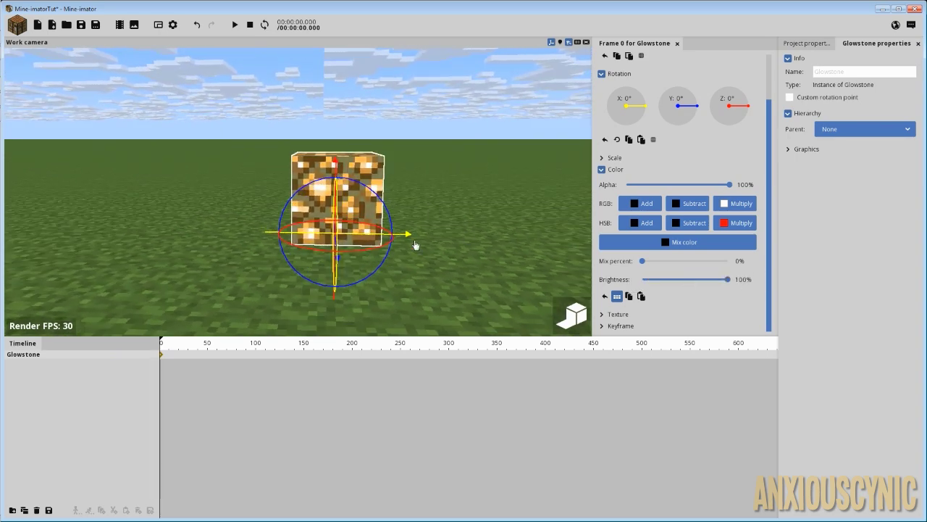
pyautogui.moveTo(435, 184); pyautogui.dragTo(429, 184, button='right')
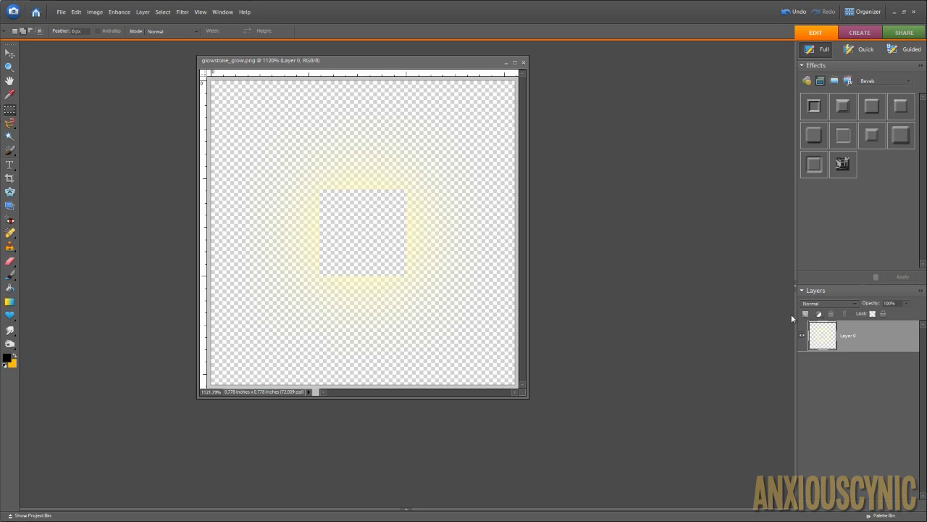
# Switch to Photoshop Elements, preview the glow in glowstone_glow.png over a black-filled layer placed beneath Layer 0, and delete the black layer.
pyautogui.click(805, 314)
pyautogui.moveTo(844, 333); pyautogui.dragTo(852, 382)
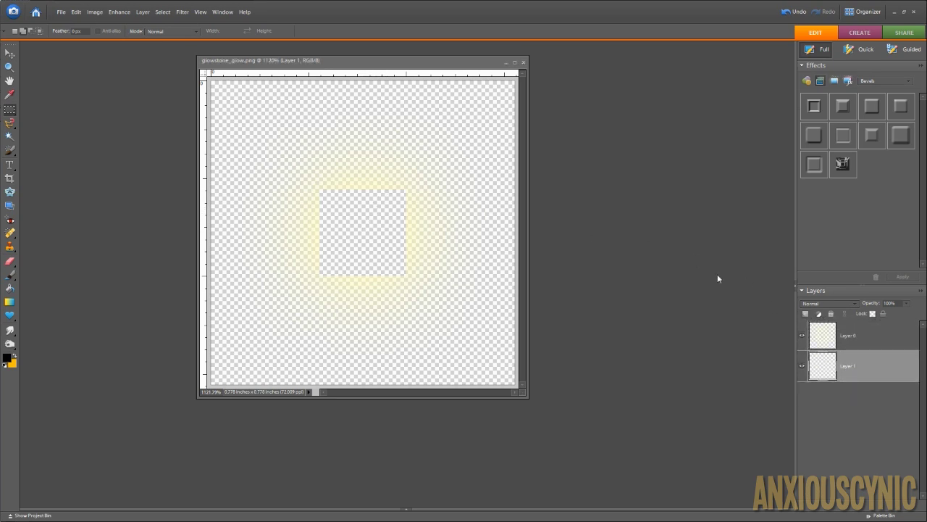
pyautogui.press('k')
pyautogui.click(434, 209)
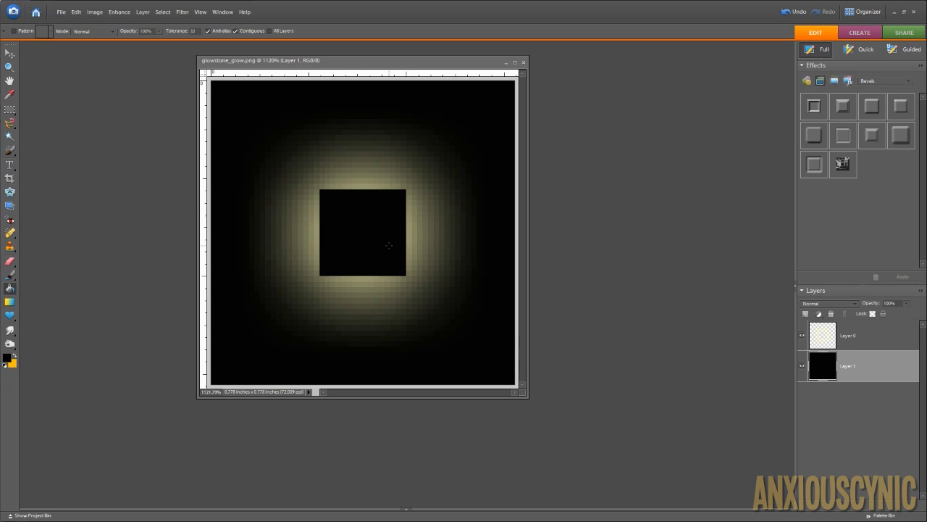
pyautogui.moveTo(816, 371); pyautogui.dragTo(831, 315)
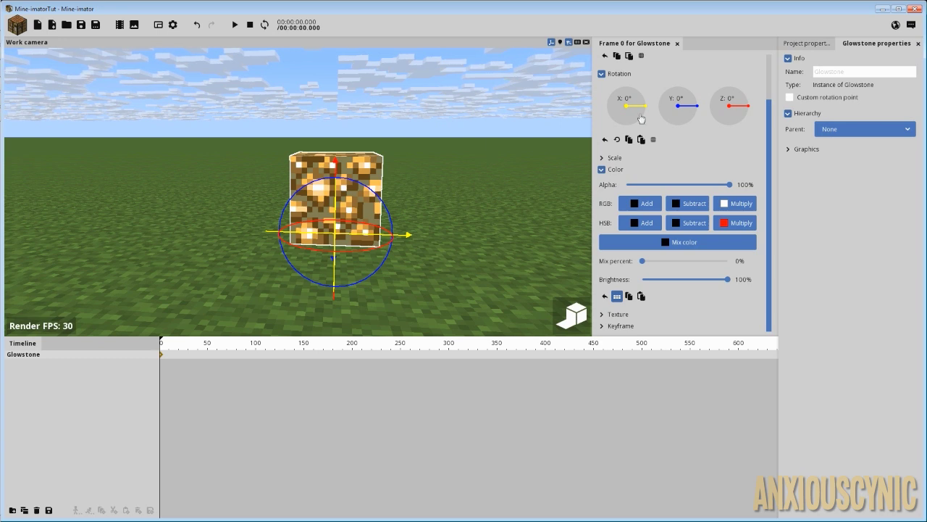
# Switch back to Mine-imator and set the background's time of day to night, keeping the rendered preview on.
pyautogui.click(806, 43)
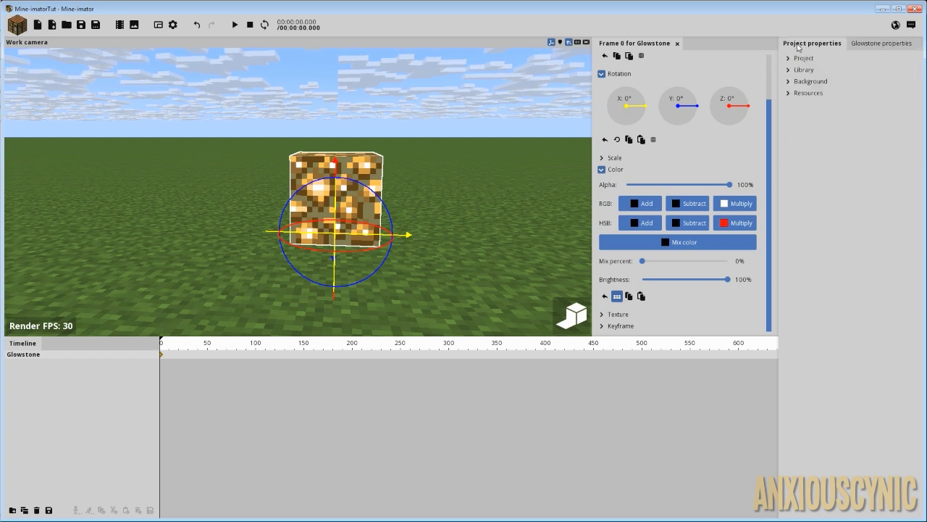
pyautogui.click(797, 84)
pyautogui.moveTo(833, 186)
pyautogui.mouseDown()
pyautogui.moveTo(840, 232)
pyautogui.moveTo(818, 245)
pyautogui.moveTo(796, 239)
pyautogui.moveTo(770, 207)
pyautogui.moveTo(771, 228)
pyautogui.mouseUp()
pyautogui.click(572, 319)
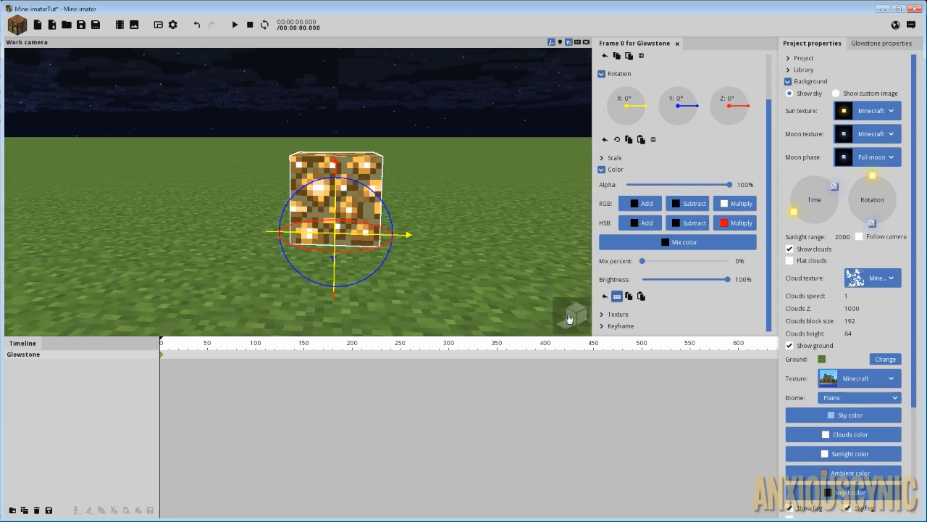
pyautogui.click(572, 319)
# Inspect the glowstone block in the rendered night scene from several angles and distances.
pyautogui.moveTo(498, 222); pyautogui.dragTo(471, 246, button='right')
pyautogui.moveTo(493, 175); pyautogui.dragTo(507, 165, button='right')
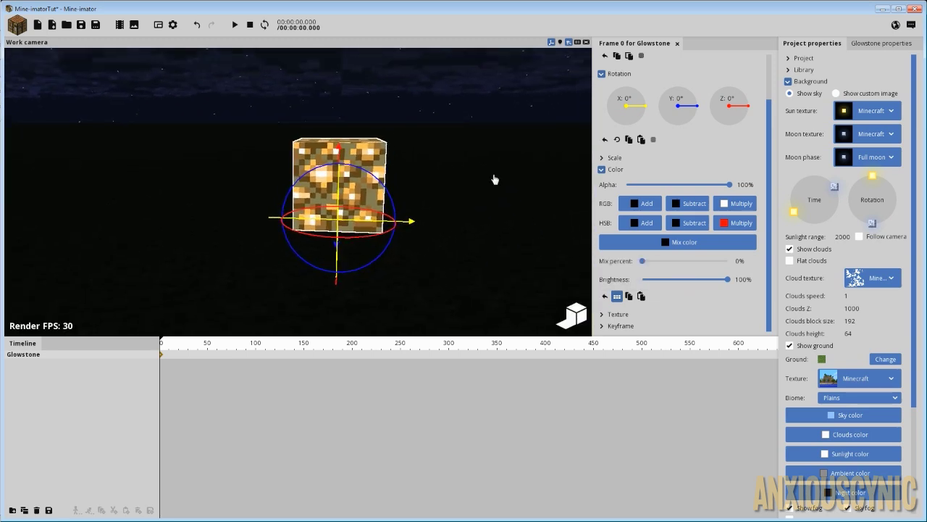
pyautogui.moveTo(492, 175); pyautogui.dragTo(445, 205)
pyautogui.scroll(-3, 488, 174)
pyautogui.moveTo(488, 174); pyautogui.dragTo(481, 161, button='right')
pyautogui.moveTo(466, 227); pyautogui.dragTo(472, 228, button='right')
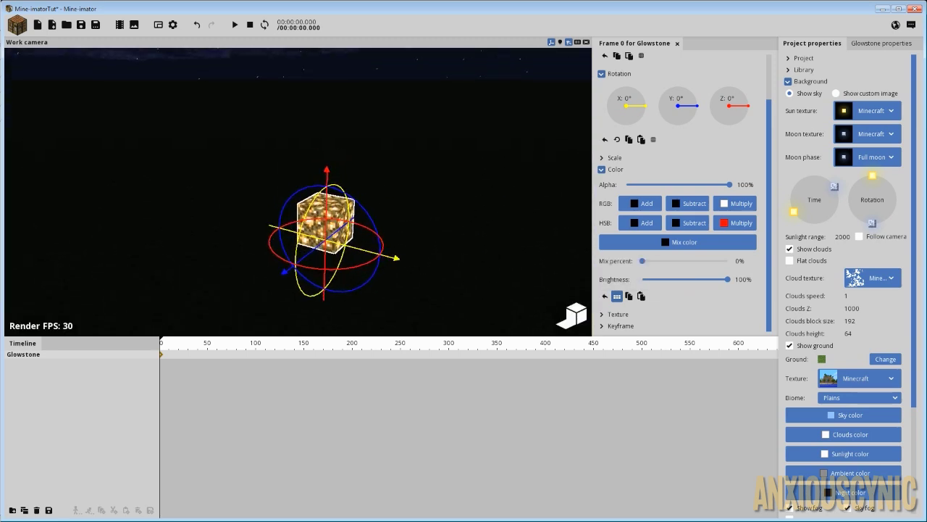
pyautogui.moveTo(466, 227); pyautogui.dragTo(494, 213)
pyautogui.moveTo(385, 216); pyautogui.dragTo(374, 225, button='right')
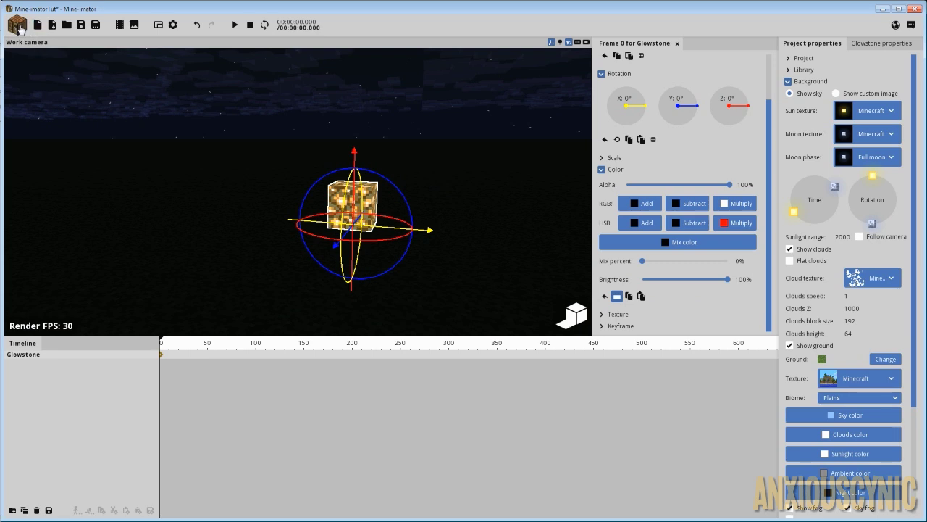
# Create a point light and raise it to about Z 13.80, near the top of the glowstone block.
pyautogui.click(18, 26)
pyautogui.click(106, 94)
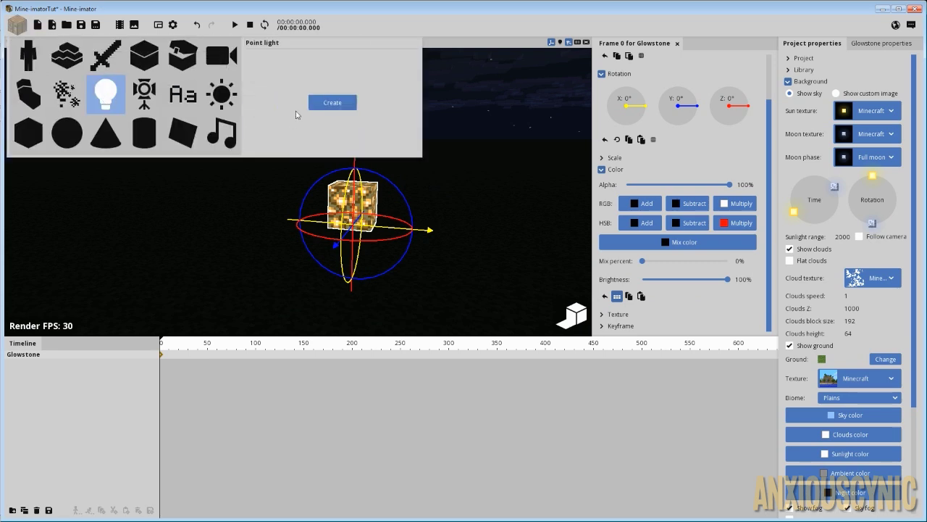
pyautogui.click(337, 103)
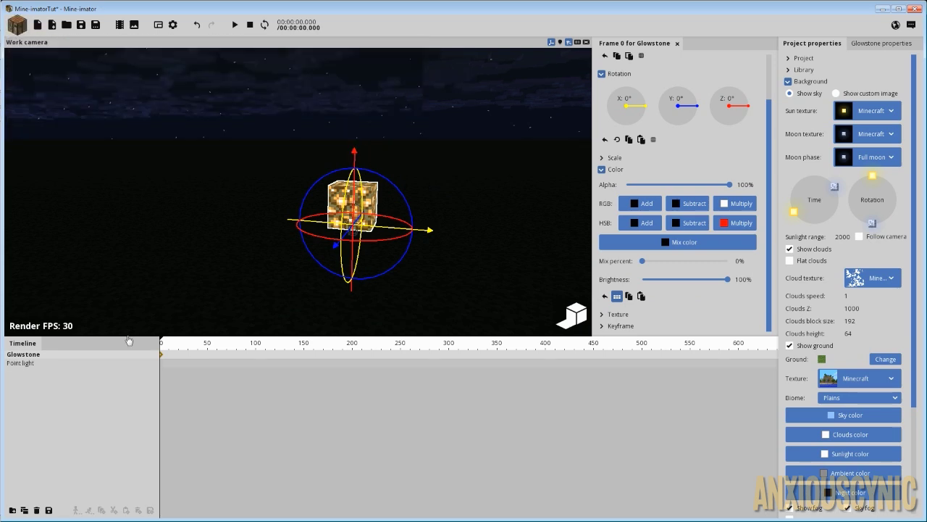
pyautogui.click(25, 363)
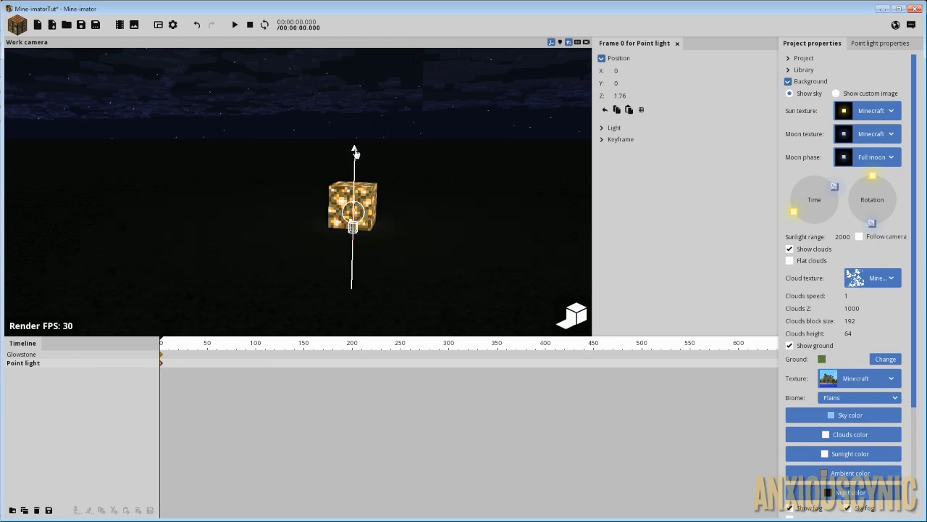
pyautogui.moveTo(355, 152); pyautogui.dragTo(352, 122)
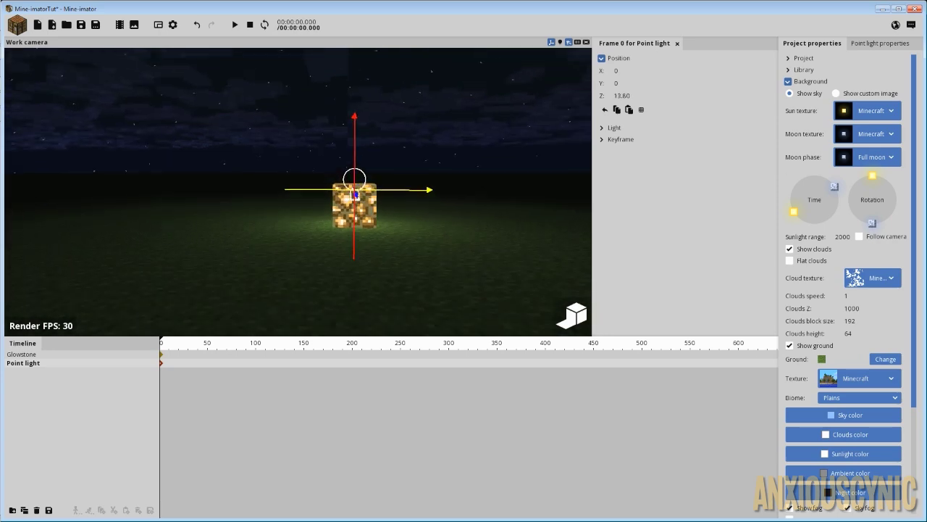
pyautogui.scroll(5, 420, 180)
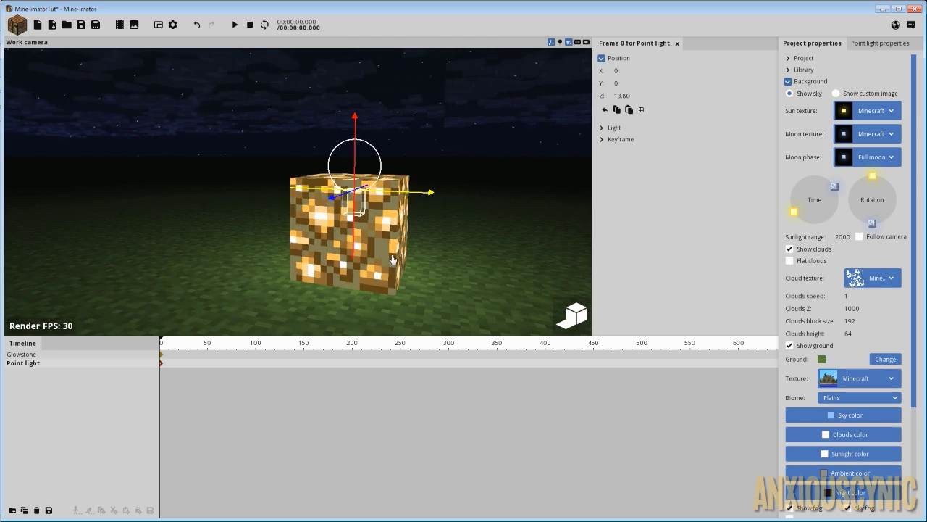
# Parent the point light to the Glowstone block, expand the block's hierarchy, and view the lit block with nothing selected.
pyautogui.click(41, 361)
pyautogui.click(21, 368)
pyautogui.moveTo(21, 368); pyautogui.dragTo(50, 355)
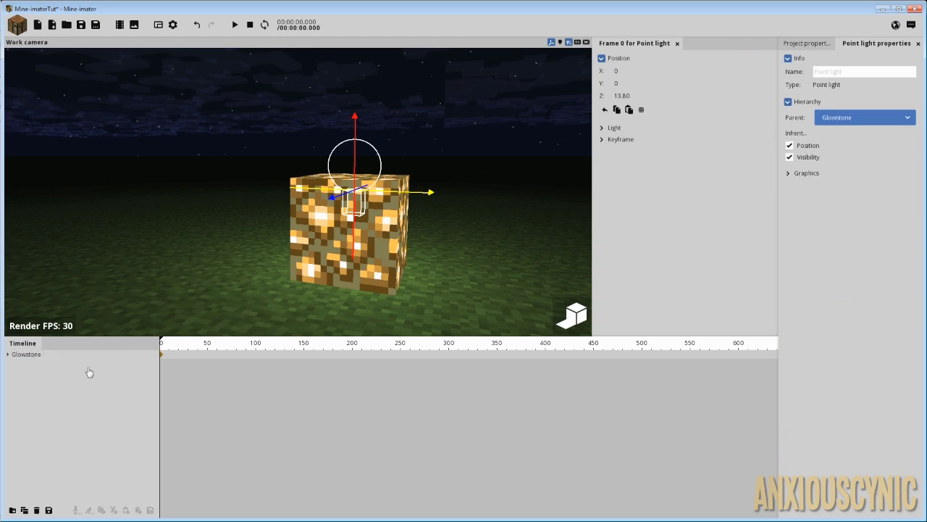
pyautogui.click(8, 354)
pyautogui.click(31, 362)
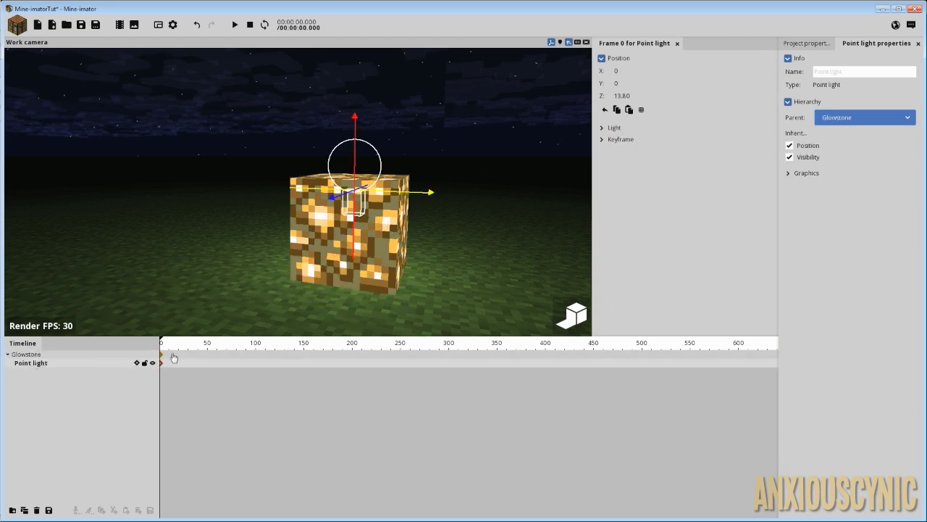
pyautogui.click(28, 354)
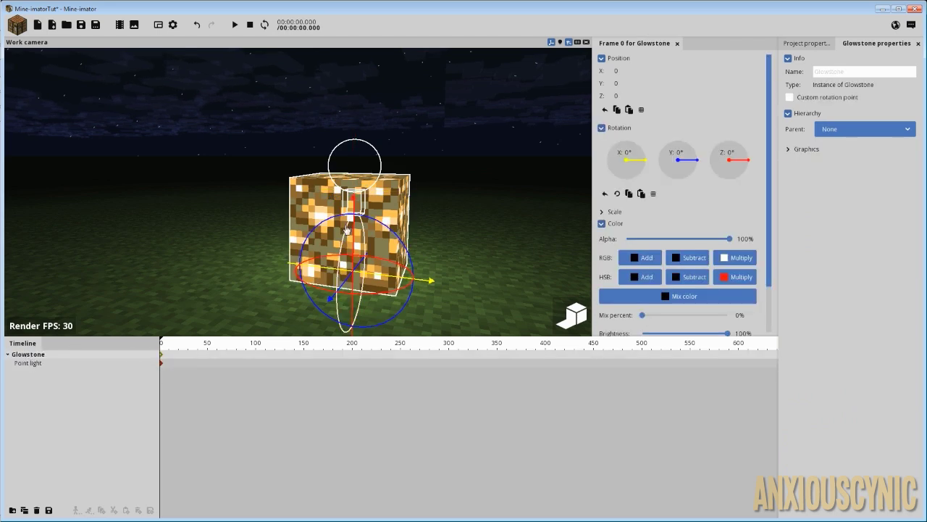
pyautogui.scroll(-5, 346, 229)
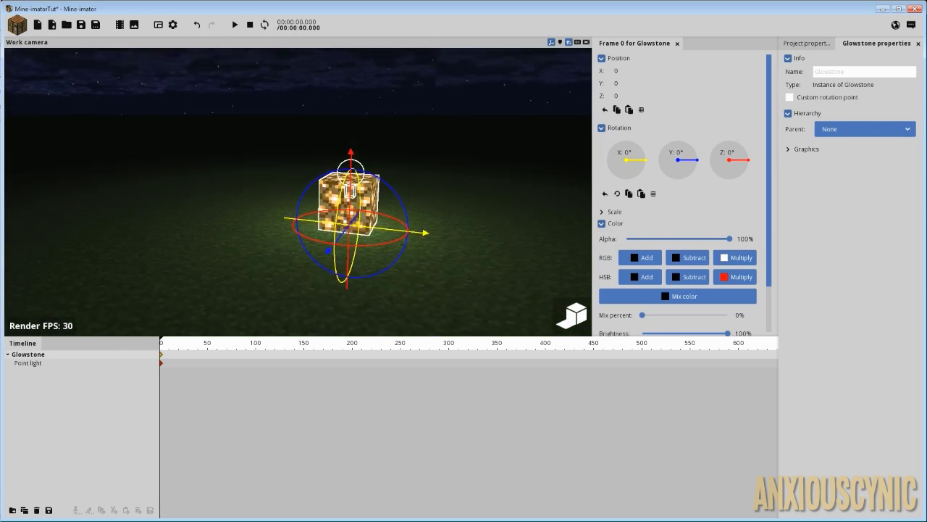
pyautogui.click(432, 187)
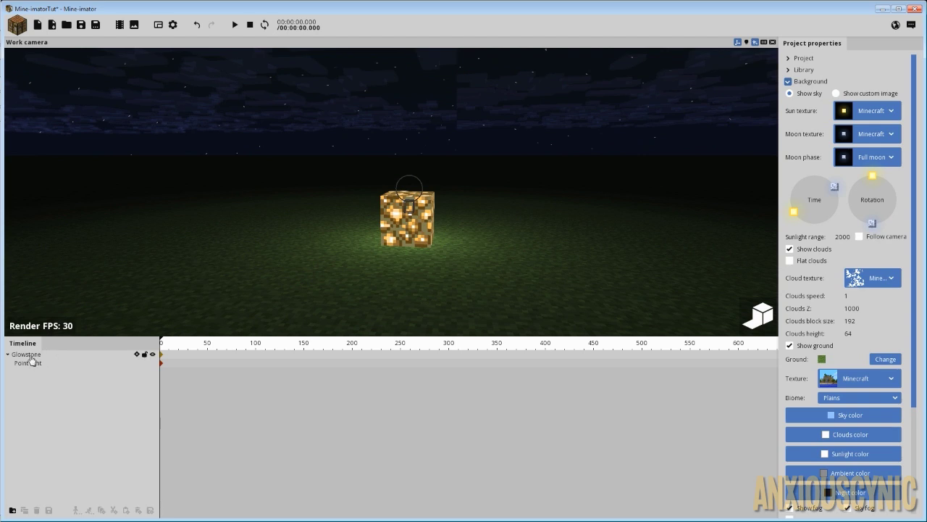
# Create a surface with the glowstone_glow texture and Face camera enabled.
pyautogui.click(788, 83)
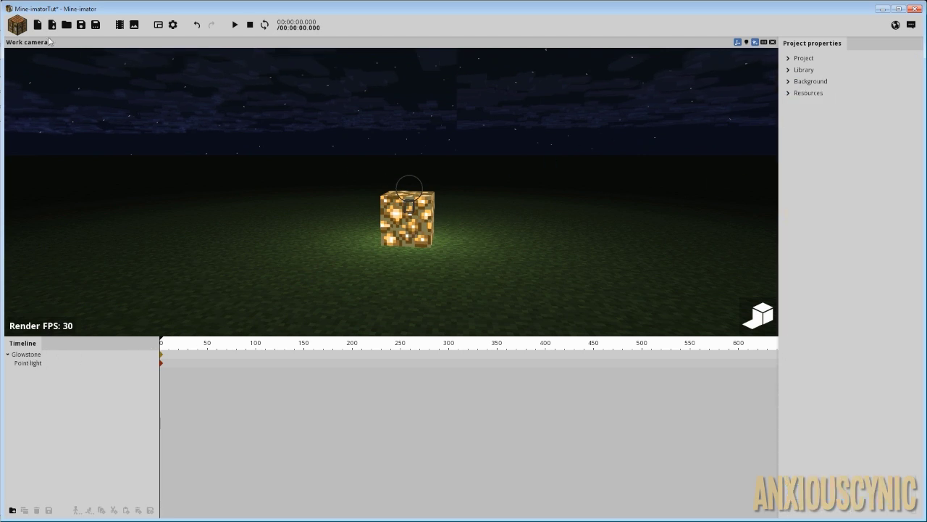
pyautogui.click(21, 29)
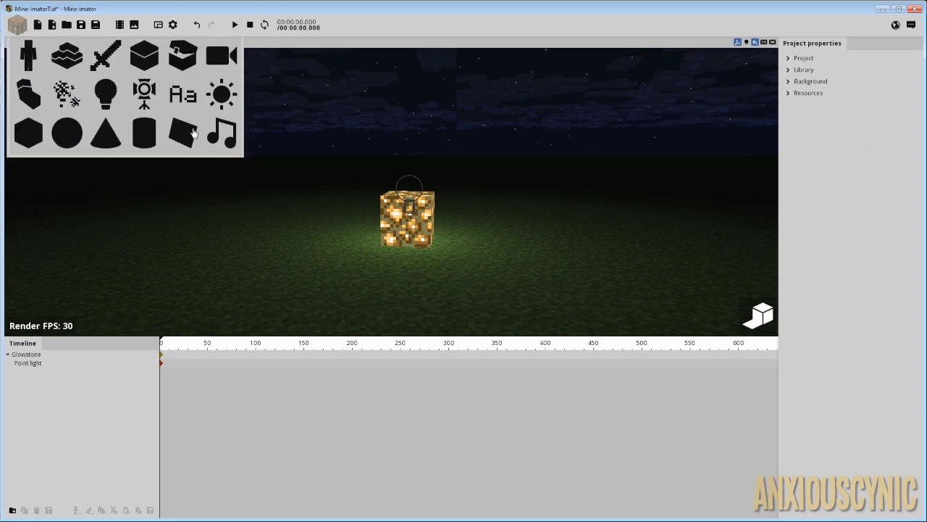
pyautogui.click(184, 134)
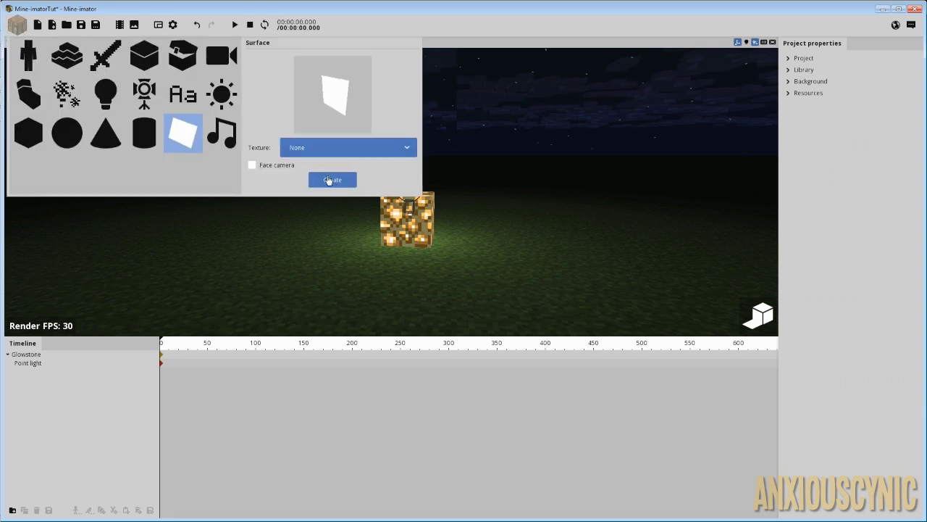
pyautogui.click(325, 149)
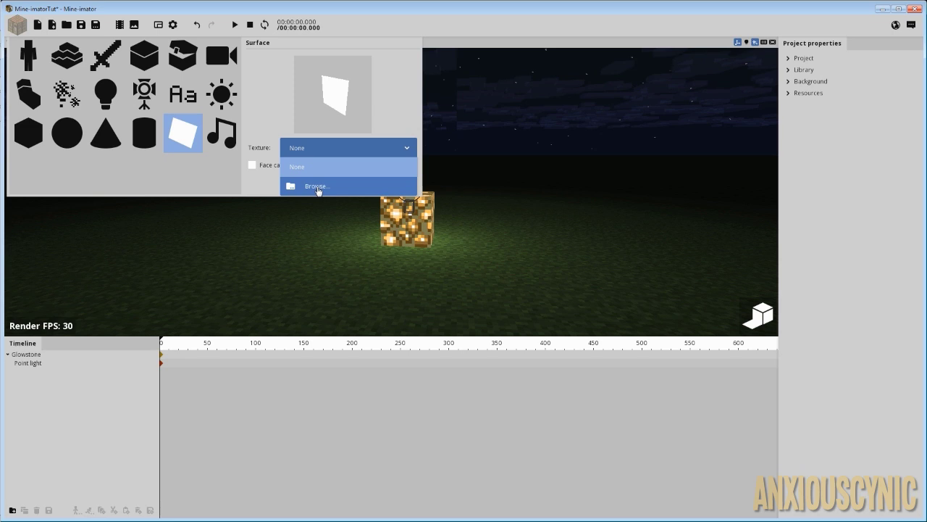
pyautogui.click(318, 190)
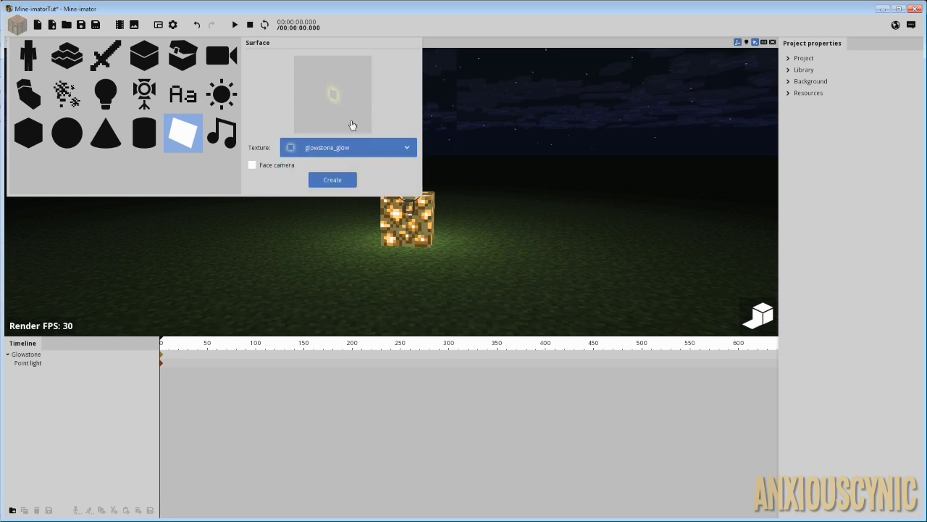
pyautogui.moveTo(319, 114); pyautogui.dragTo(370, 99)
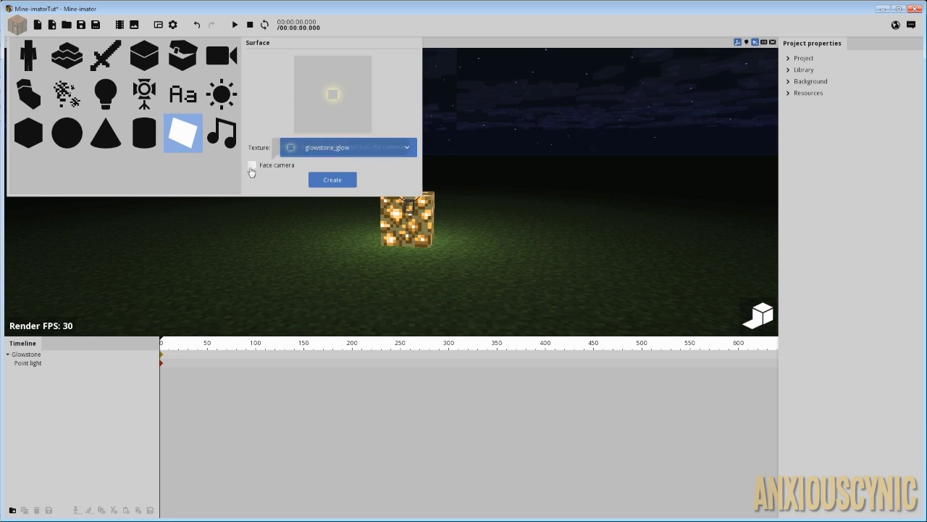
pyautogui.click(251, 166)
pyautogui.click(331, 182)
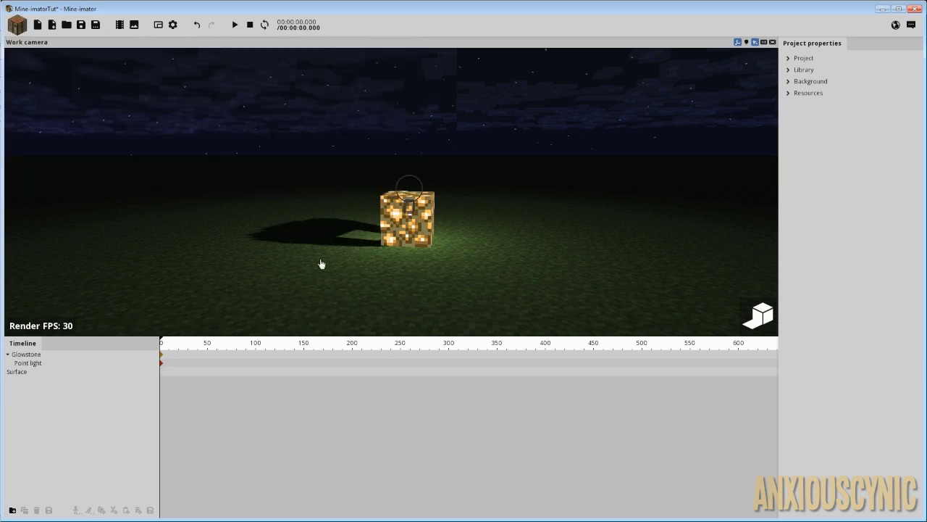
# Raise the new surface to about Z 25.80 and give it a custom rotation point with Z set to 0.
pyautogui.click(53, 374)
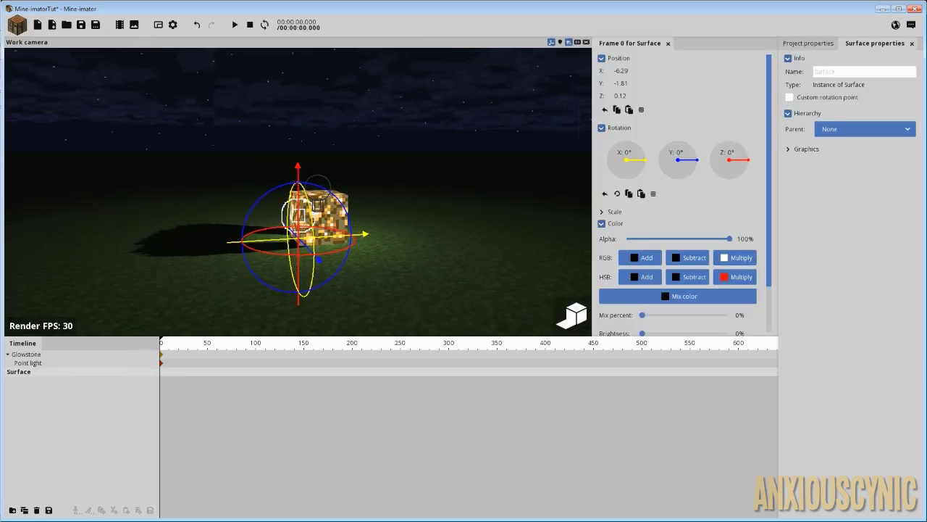
pyautogui.moveTo(299, 171); pyautogui.dragTo(306, 96)
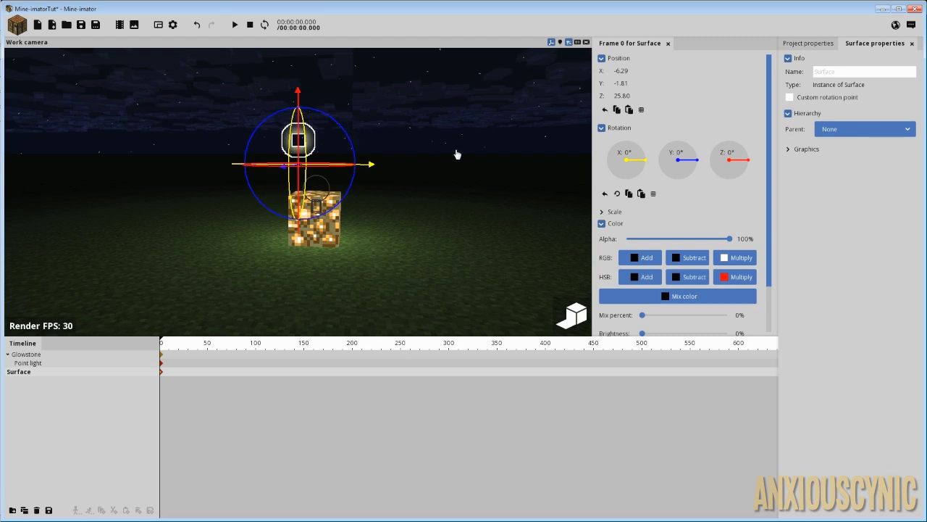
pyautogui.click(790, 97)
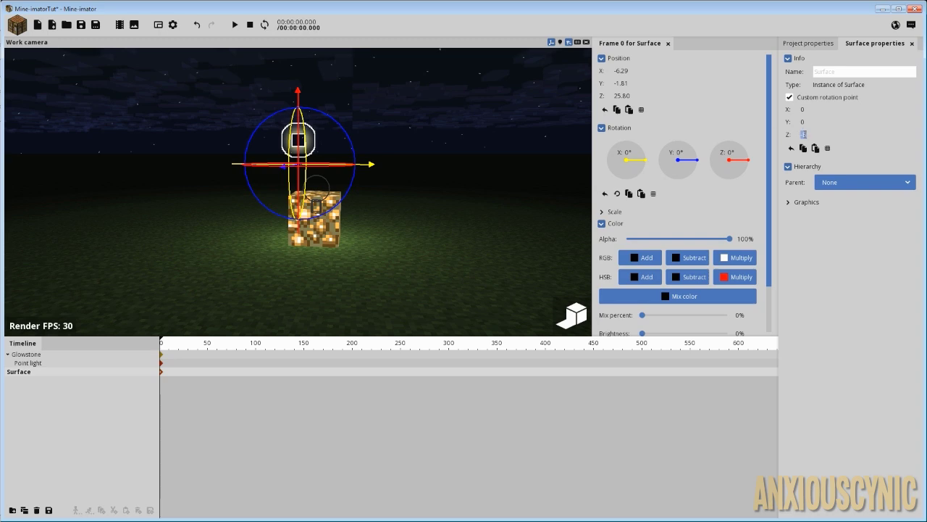
pyautogui.write('0')
pyautogui.scroll(8, 449, 181)
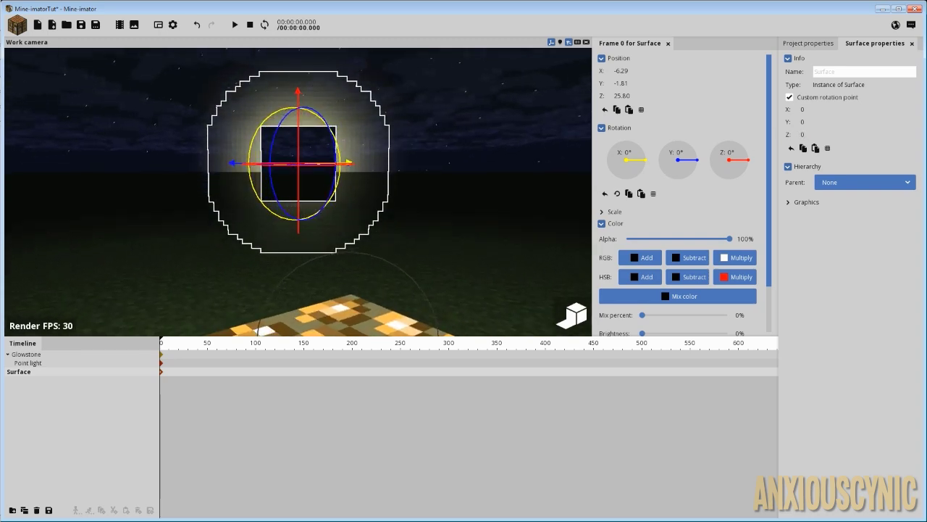
pyautogui.scroll(-6, 399, 190)
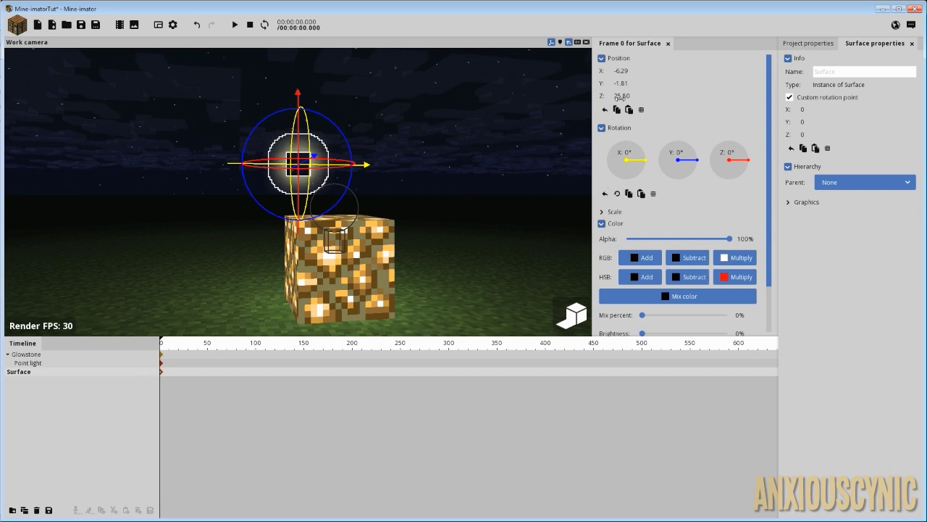
# Reset the surface's position to the origin, and parent it to the Glowstone block under the name Glow.
pyautogui.click(606, 110)
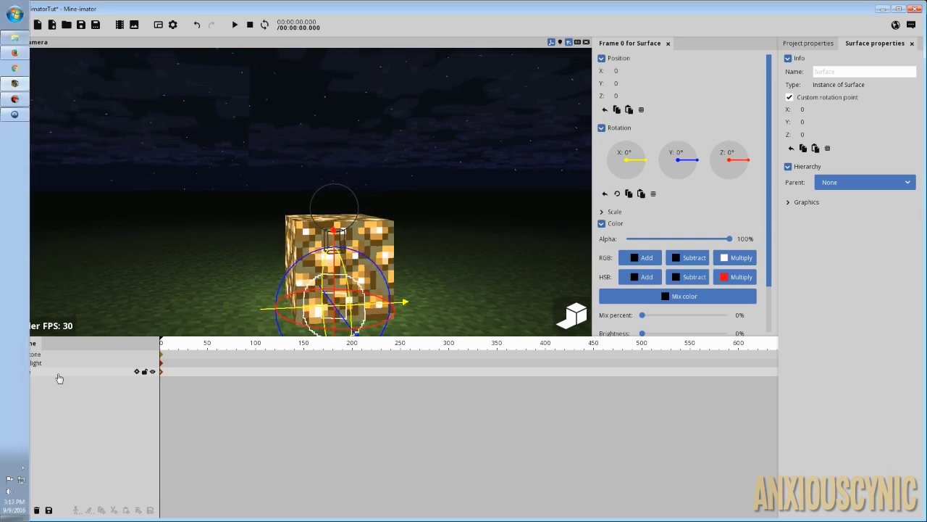
pyautogui.moveTo(28, 375); pyautogui.dragTo(30, 354)
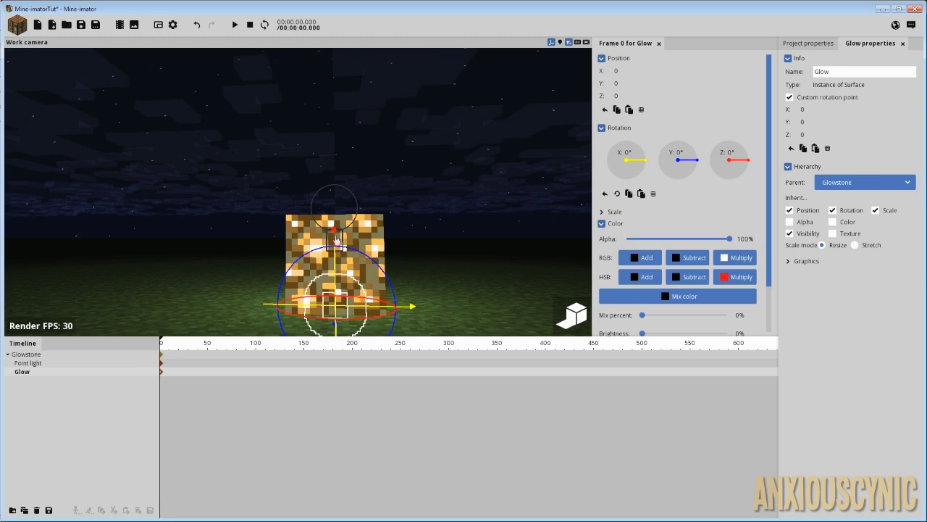
# Raise the Glow surface to the middle of the glowstone block by setting its Z position to 8.
pyautogui.moveTo(336, 236); pyautogui.dragTo(335, 192)
pyautogui.moveTo(446, 180)
pyautogui.mouseDown()
pyautogui.moveTo(348, 217)
pyautogui.moveTo(451, 181)
pyautogui.mouseUp()
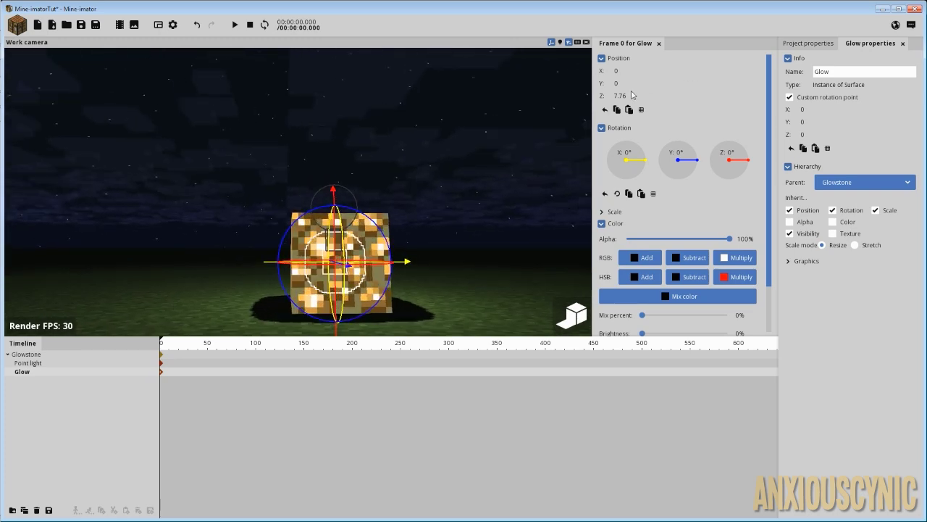
pyautogui.click(619, 96)
pyautogui.write('8')
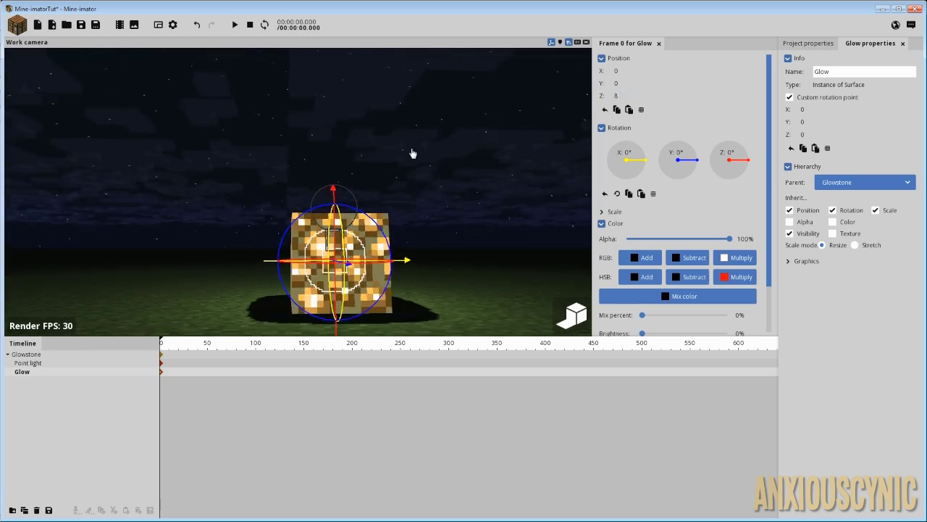
# Scale the Glow surface uniformly to 3.30 so that its glow frames the glowstone block.
pyautogui.moveTo(412, 154); pyautogui.dragTo(442, 174, button='middle')
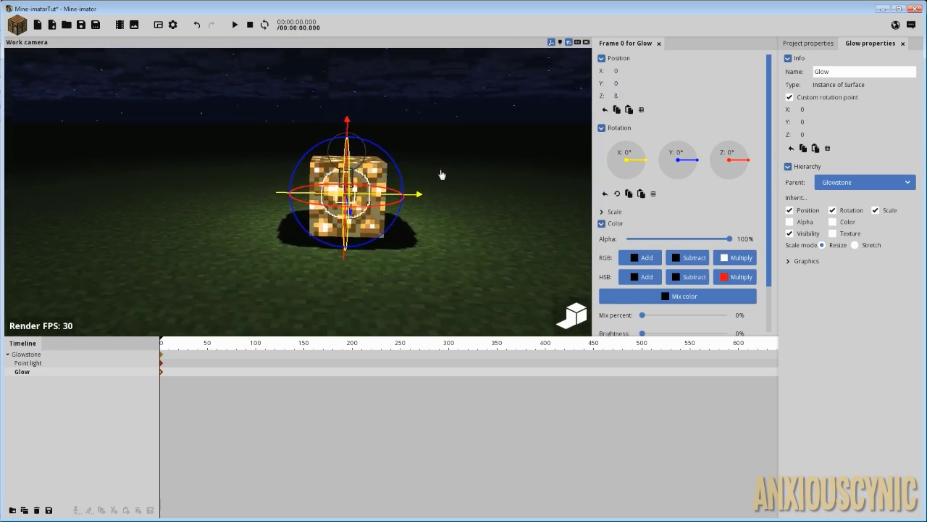
pyautogui.click(613, 211)
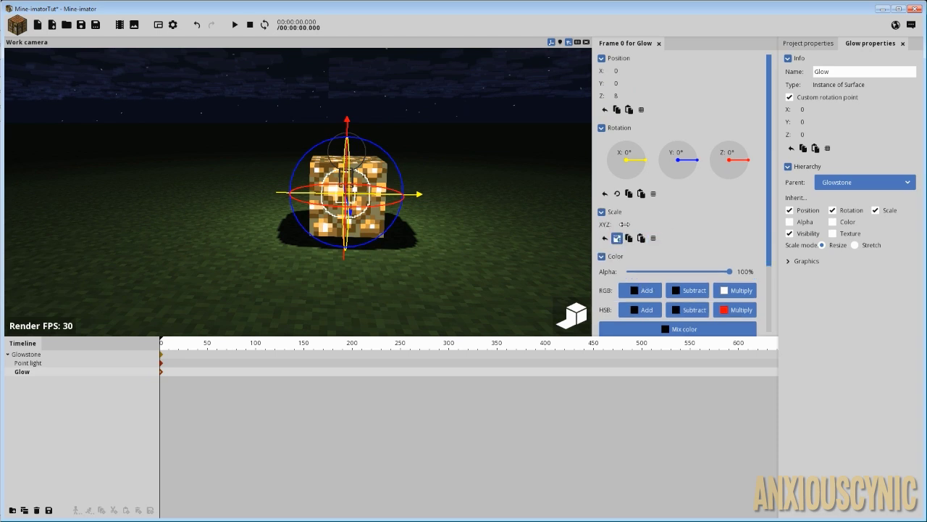
pyautogui.moveTo(631, 225); pyautogui.dragTo(655, 226)
pyautogui.moveTo(446, 206); pyautogui.dragTo(471, 198)
pyautogui.scroll(2, 439, 202)
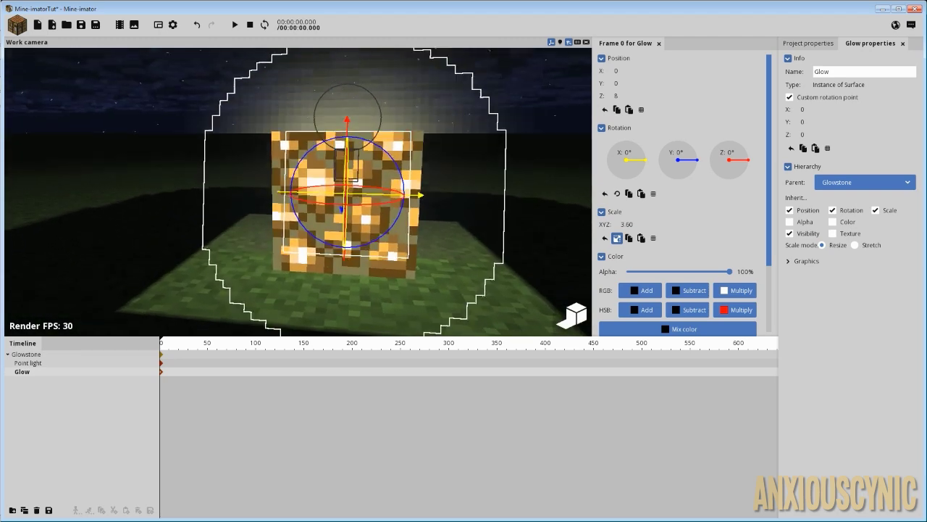
pyautogui.moveTo(629, 225); pyautogui.dragTo(627, 224)
pyautogui.click(627, 225)
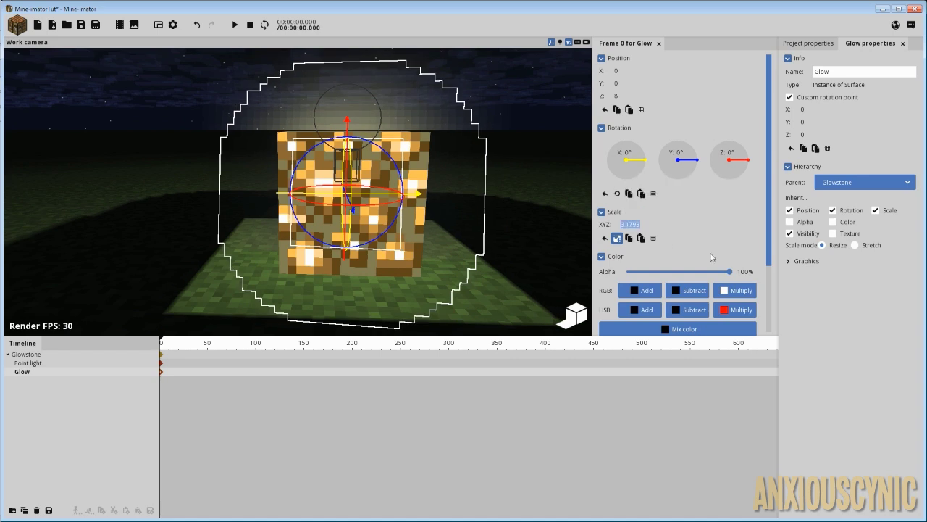
pyautogui.write('3')
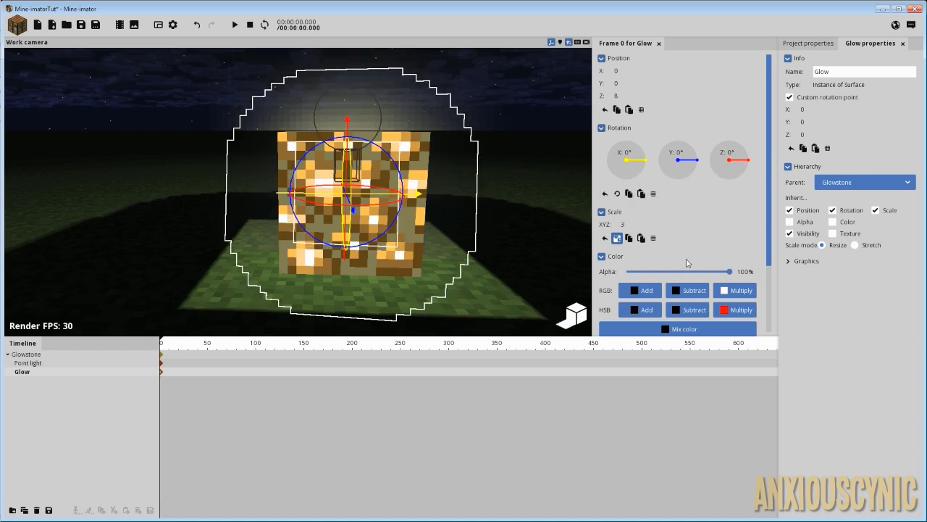
pyautogui.write('.2')
pyautogui.press('BackSpace')
pyautogui.write('3')
pyautogui.moveTo(470, 216)
pyautogui.mouseDown()
pyautogui.moveTo(484, 232)
pyautogui.moveTo(470, 219)
pyautogui.mouseUp()
pyautogui.scroll(-4, 471, 216)
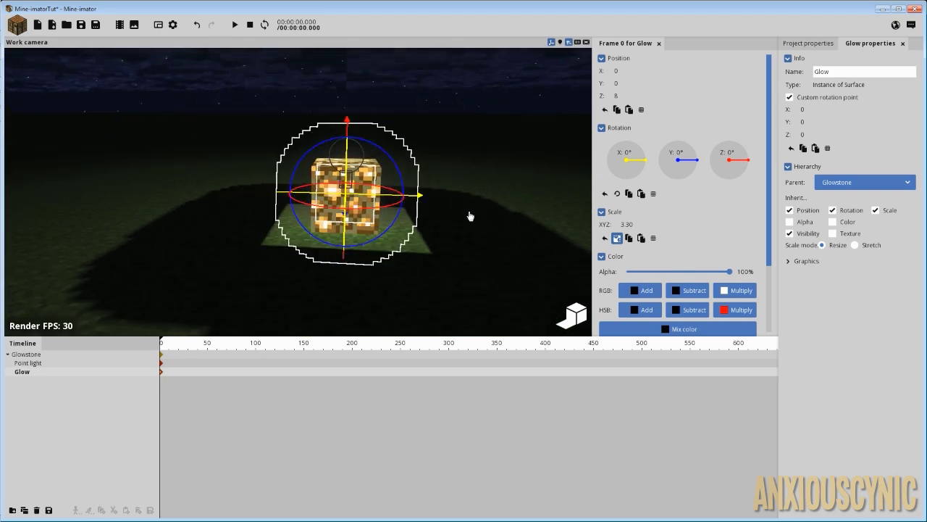
# Lift the Glowstone block with its attached light and glow to about Z 20.05 above the ground.
pyautogui.click(42, 354)
pyautogui.moveTo(346, 159); pyautogui.dragTo(471, 199)
pyautogui.moveTo(471, 199); pyautogui.dragTo(496, 157, button='right')
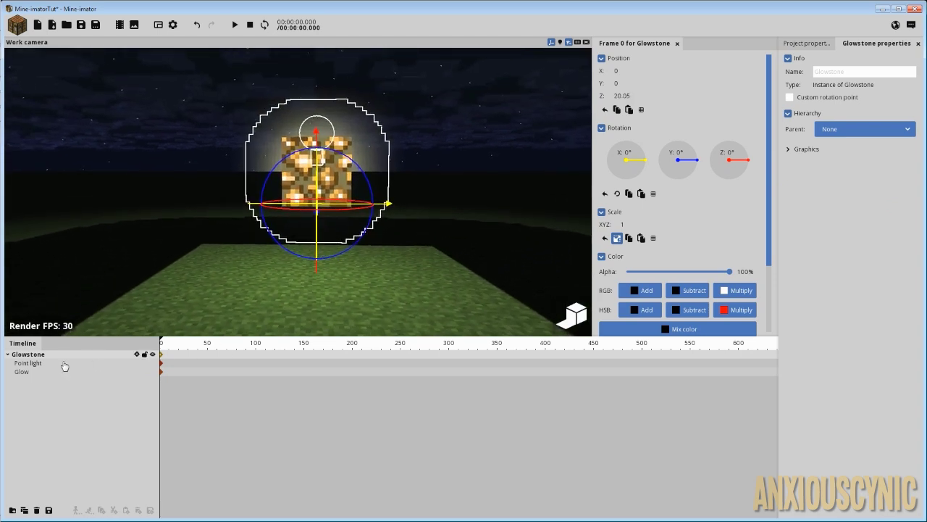
# Turn off shadow casting in the Glow surface's graphics settings.
pyautogui.click(31, 372)
pyautogui.click(802, 260)
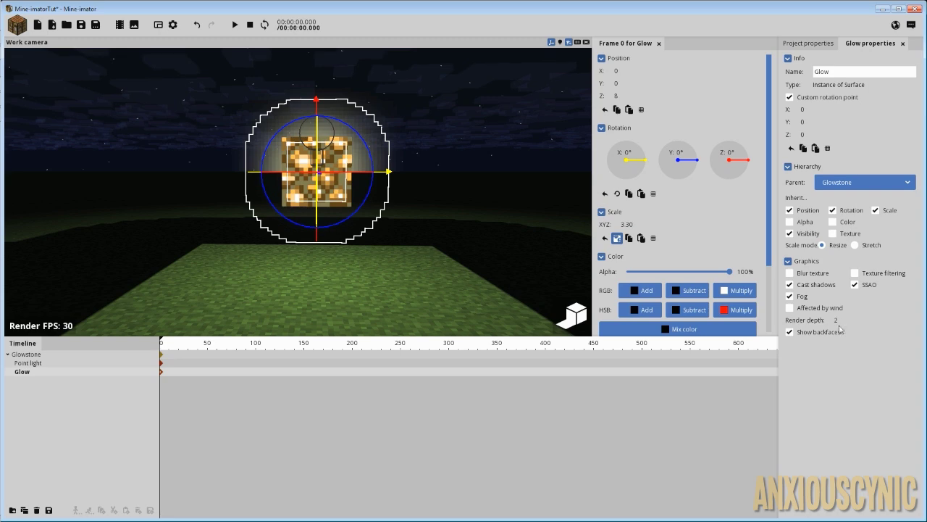
pyautogui.moveTo(298, 191); pyautogui.dragTo(299, 221)
pyautogui.moveTo(525, 242); pyautogui.dragTo(502, 216)
pyautogui.moveTo(435, 218); pyautogui.dragTo(424, 197)
pyautogui.moveTo(435, 202); pyautogui.dragTo(435, 226, button='middle')
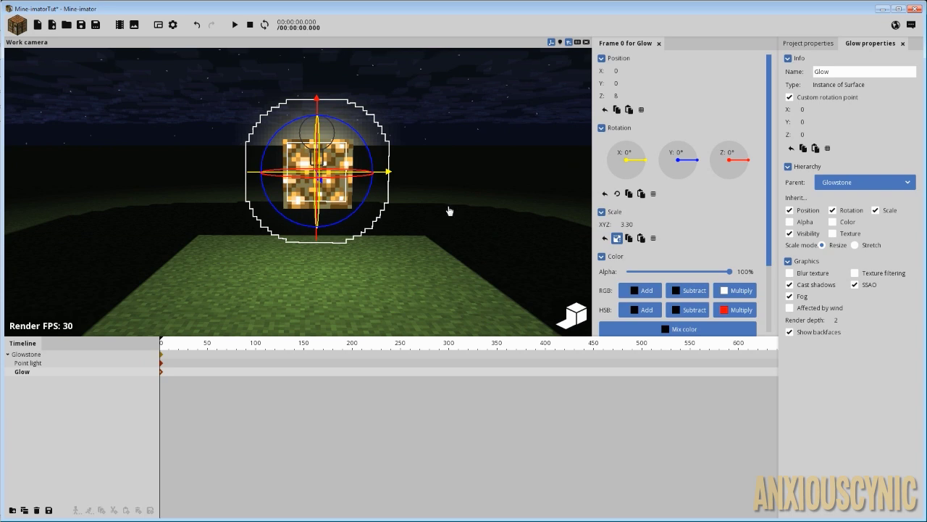
pyautogui.scroll(-3, 449, 210)
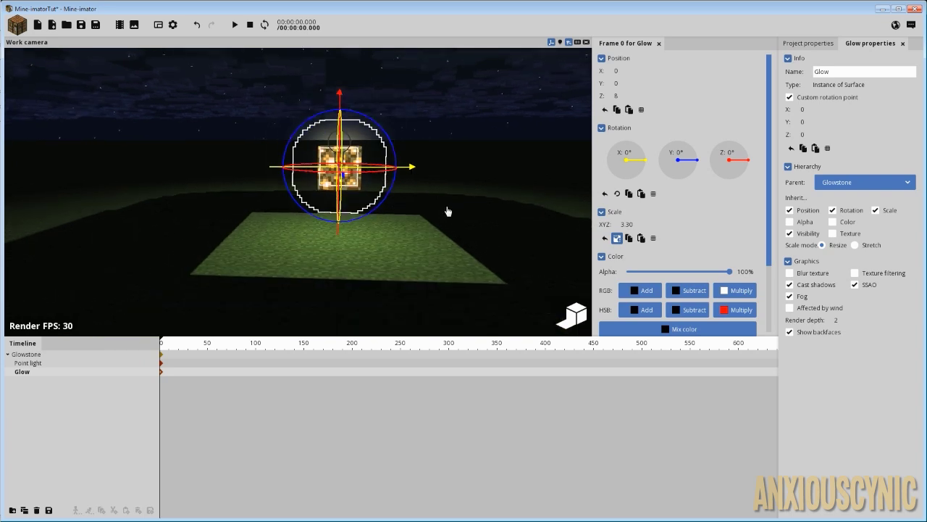
pyautogui.scroll(-3, 447, 211)
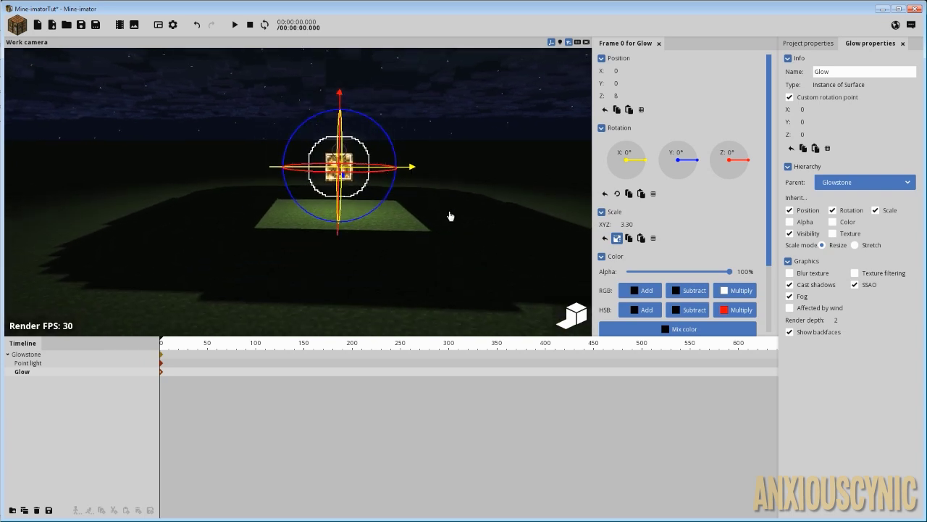
pyautogui.scroll(3, 449, 215)
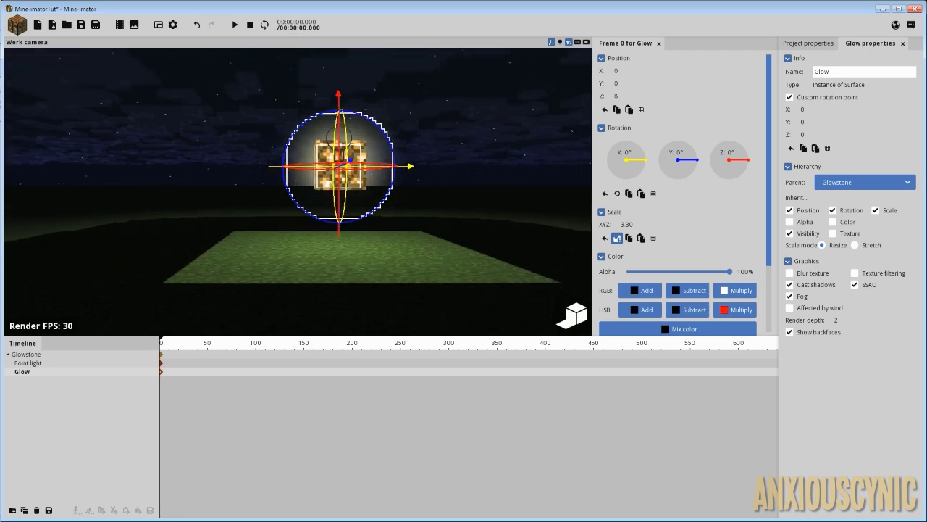
pyautogui.moveTo(450, 216); pyautogui.dragTo(484, 246)
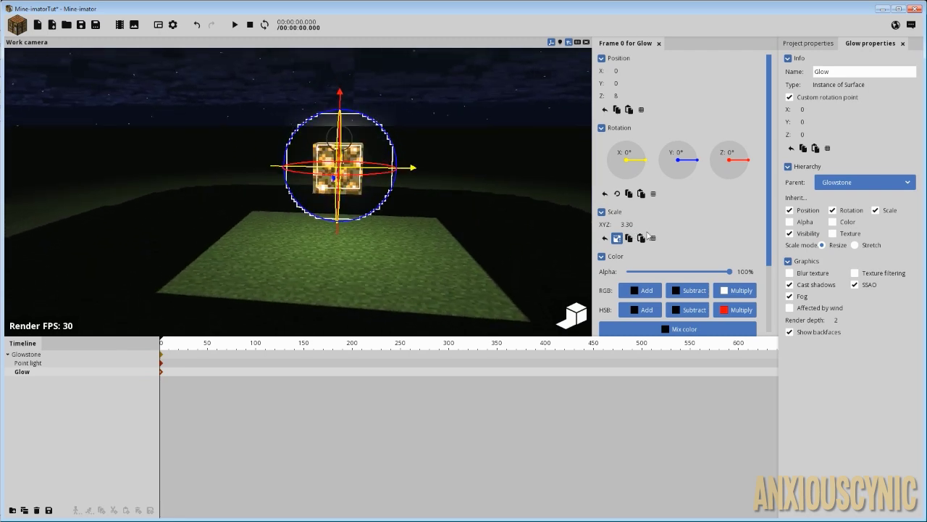
pyautogui.click(815, 288)
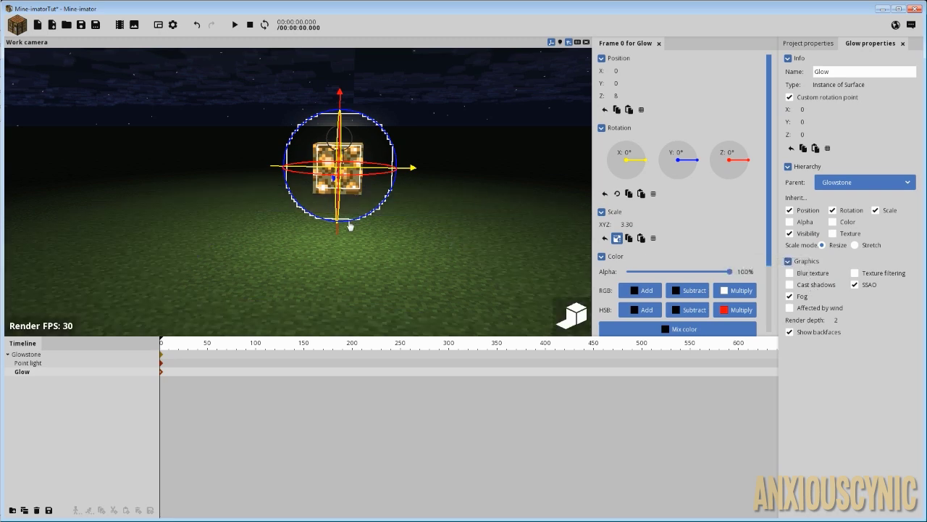
# Enable Blur texture for the Glow surface and inspect the glowing block from several angles with nothing selected.
pyautogui.moveTo(406, 232); pyautogui.dragTo(424, 267, button='middle')
pyautogui.moveTo(425, 267); pyautogui.dragTo(388, 214)
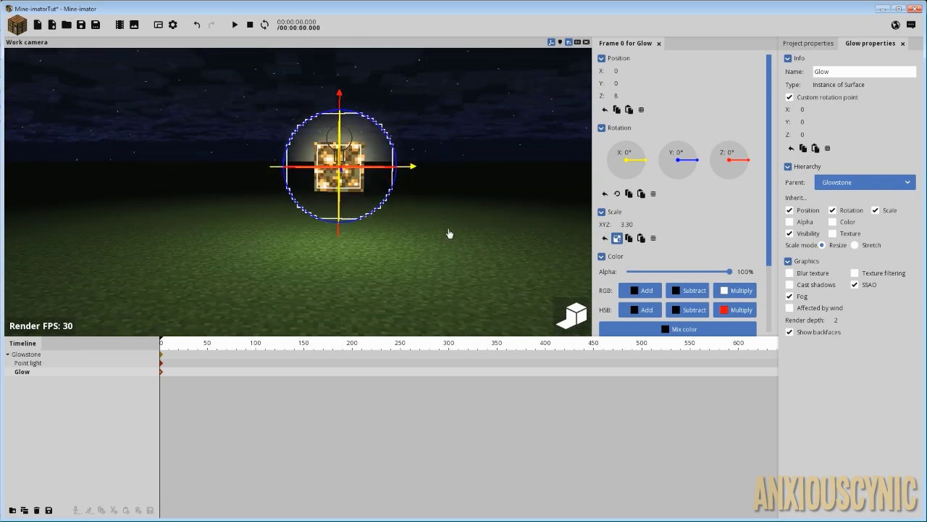
pyautogui.click(790, 273)
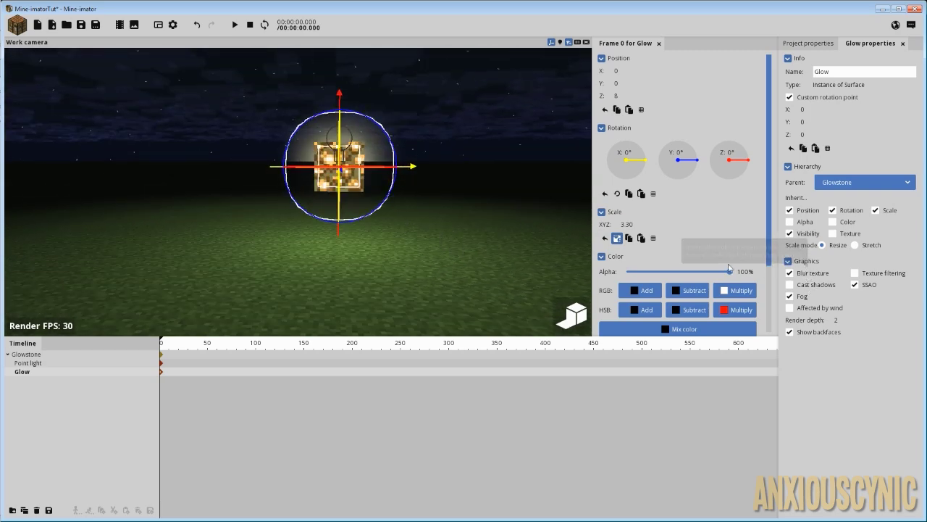
pyautogui.scroll(2, 466, 152)
pyautogui.click(467, 151)
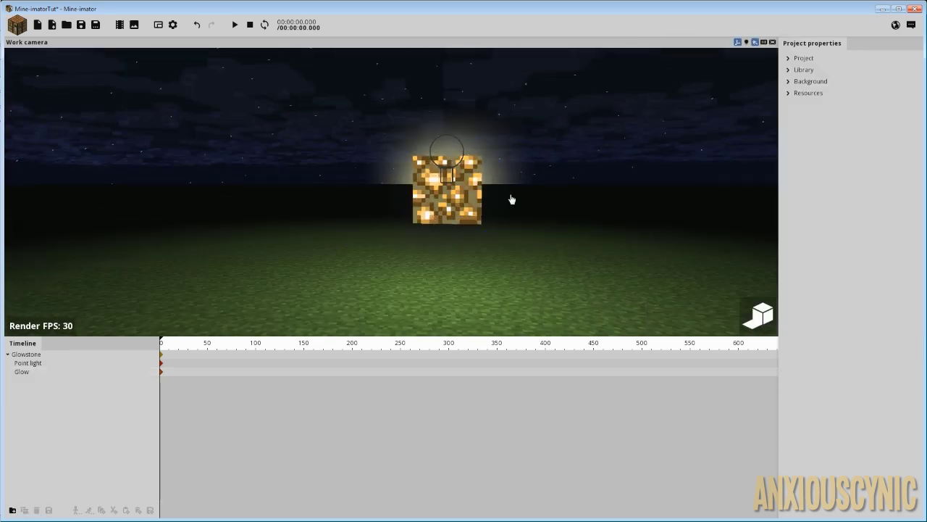
pyautogui.moveTo(519, 186)
pyautogui.mouseDown(button='right')
pyautogui.moveTo(513, 172)
pyautogui.moveTo(523, 173)
pyautogui.mouseUp(button='right')
pyautogui.moveTo(523, 188)
pyautogui.mouseDown()
pyautogui.moveTo(506, 206)
pyautogui.moveTo(523, 160)
pyautogui.moveTo(512, 173)
pyautogui.moveTo(535, 140)
pyautogui.moveTo(517, 174)
pyautogui.mouseUp()
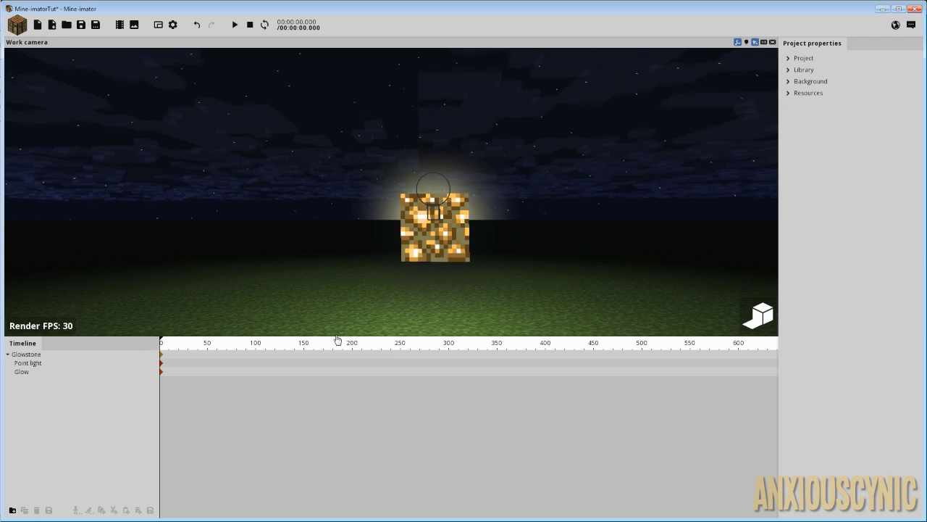
pyautogui.moveTo(46, 375)
pyautogui.moveTo(449, 209); pyautogui.dragTo(444, 197)
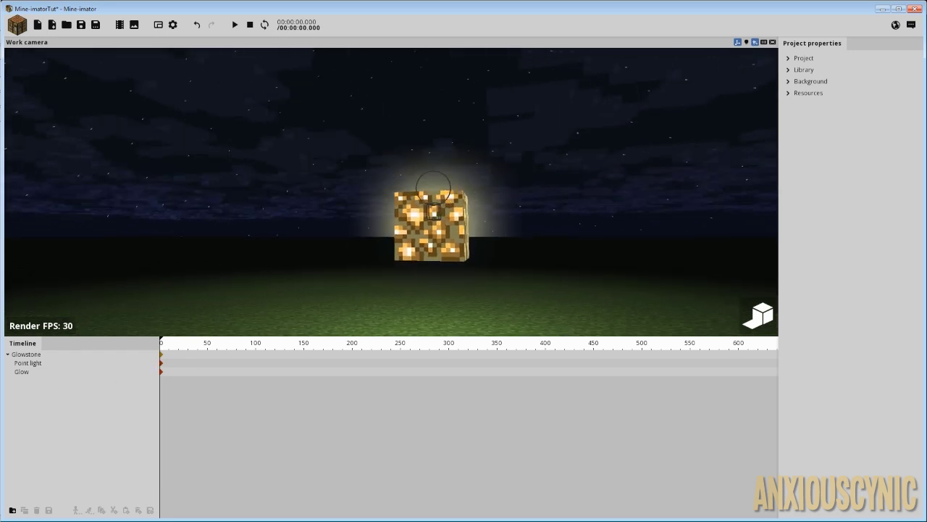
# Turn off Blur texture for the Glow surface and inspect its edges up close around the glowstone block.
pyautogui.scroll(3, 451, 205)
pyautogui.scroll(3, 470, 228)
pyautogui.scroll(-3, 469, 229)
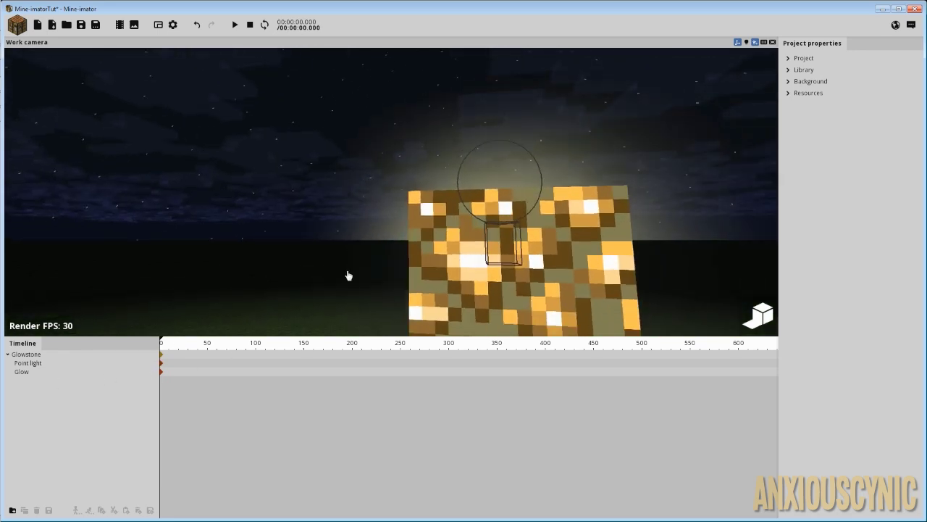
pyautogui.click(26, 372)
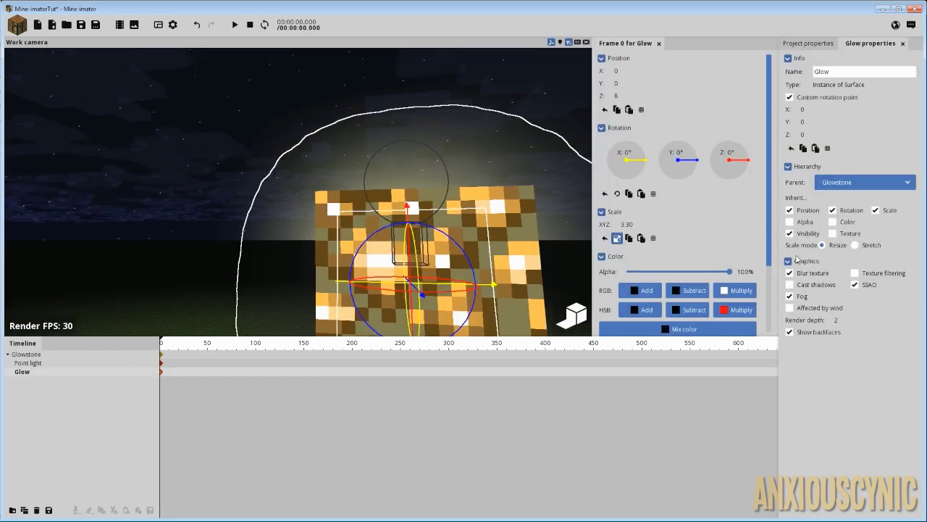
pyautogui.click(809, 276)
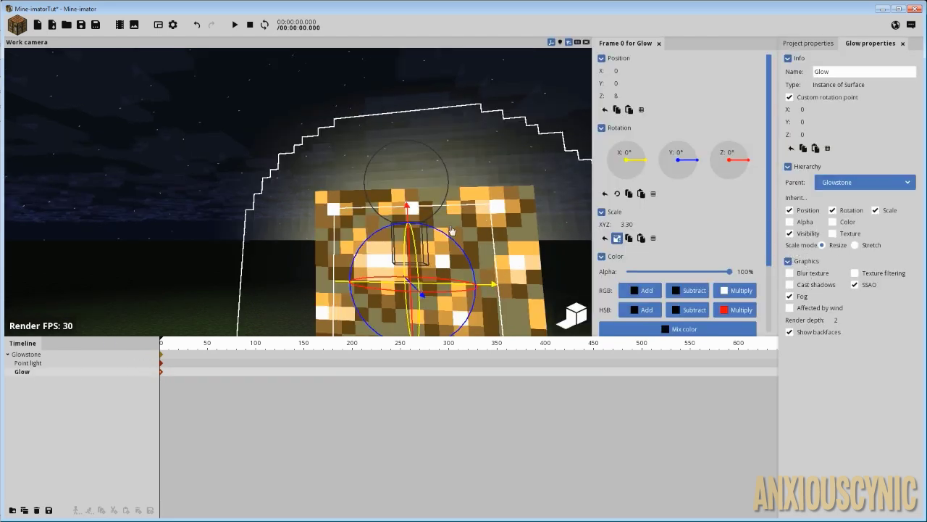
pyautogui.moveTo(417, 129); pyautogui.dragTo(332, 127)
pyautogui.scroll(-3, 389, 130)
pyautogui.moveTo(391, 135)
pyautogui.mouseDown(button='right')
pyautogui.moveTo(326, 116)
pyautogui.moveTo(380, 125)
pyautogui.moveTo(407, 142)
pyautogui.moveTo(389, 145)
pyautogui.mouseUp(button='right')
pyautogui.scroll(3, 389, 168)
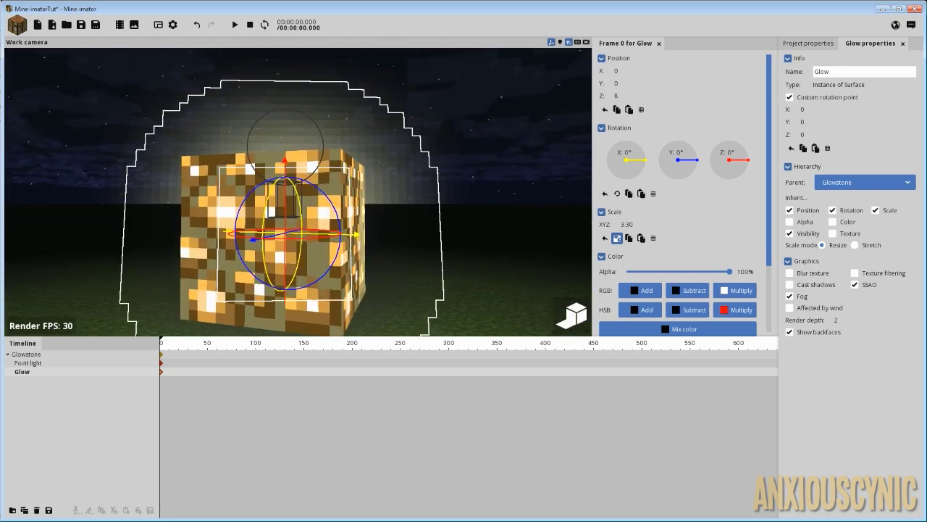
pyautogui.moveTo(389, 167); pyautogui.dragTo(428, 134)
pyautogui.moveTo(387, 166); pyautogui.dragTo(510, 213, button='right')
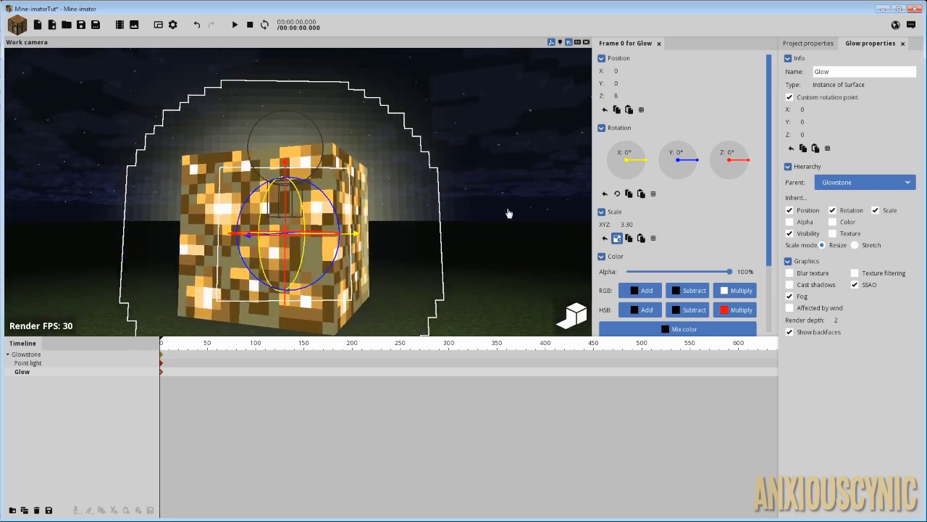
# Turn Blur texture back on for the Glow surface and view the block's glow from farther away.
pyautogui.click(808, 273)
pyautogui.moveTo(454, 155); pyautogui.dragTo(431, 145, button='right')
pyautogui.scroll(-5, 383, 157)
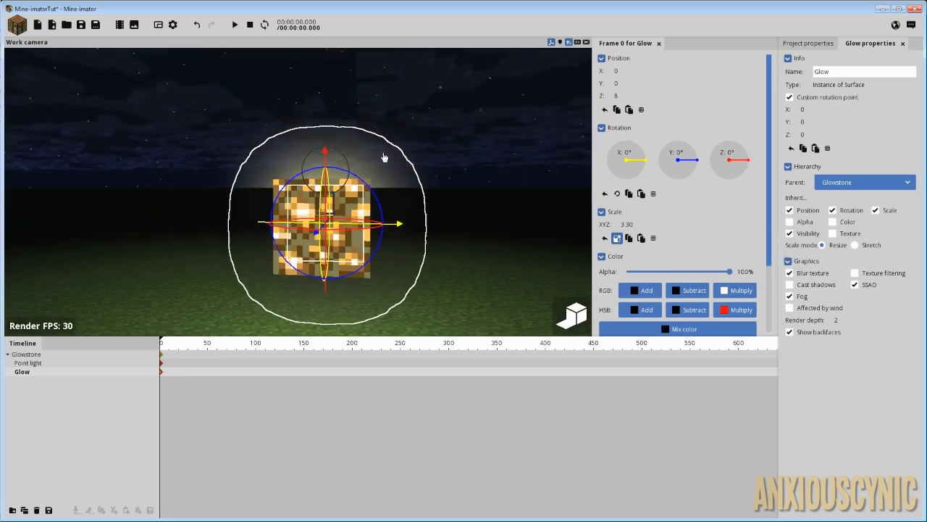
pyautogui.moveTo(383, 157); pyautogui.dragTo(406, 131)
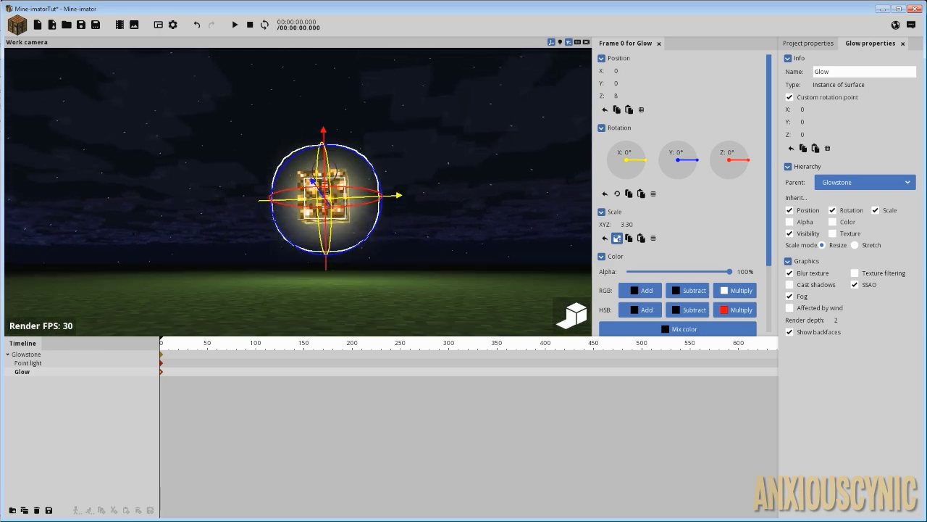
pyautogui.scroll(4, 405, 172)
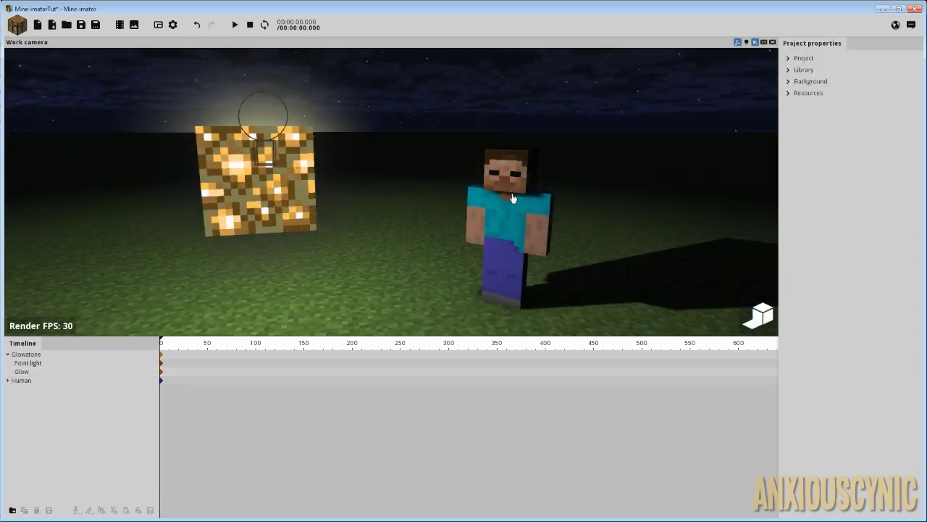
# Change the background time from night to daytime while viewing the human model's face up close.
pyautogui.moveTo(513, 197); pyautogui.dragTo(458, 179)
pyautogui.press('w')
pyautogui.moveTo(457, 178); pyautogui.dragTo(443, 186, button='right')
pyautogui.moveTo(401, 148); pyautogui.dragTo(396, 143, button='right')
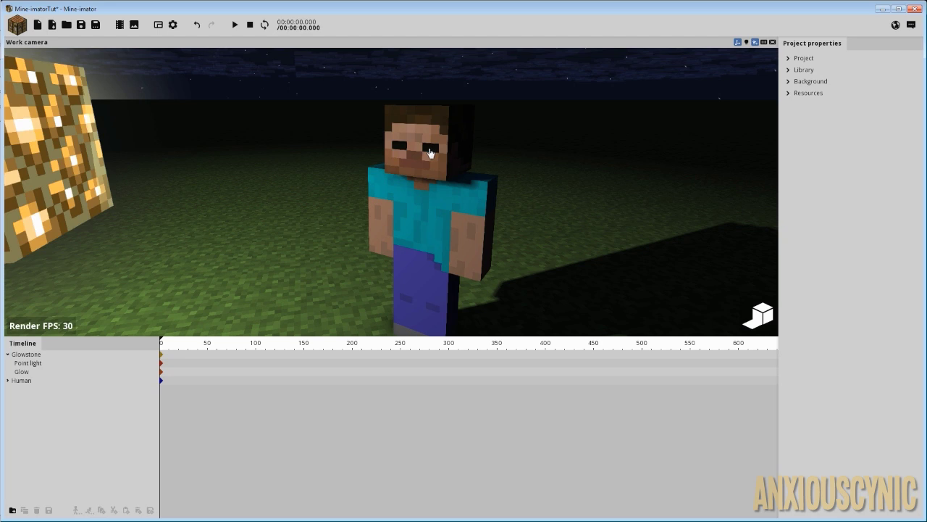
pyautogui.moveTo(452, 149); pyautogui.dragTo(449, 151, button='right')
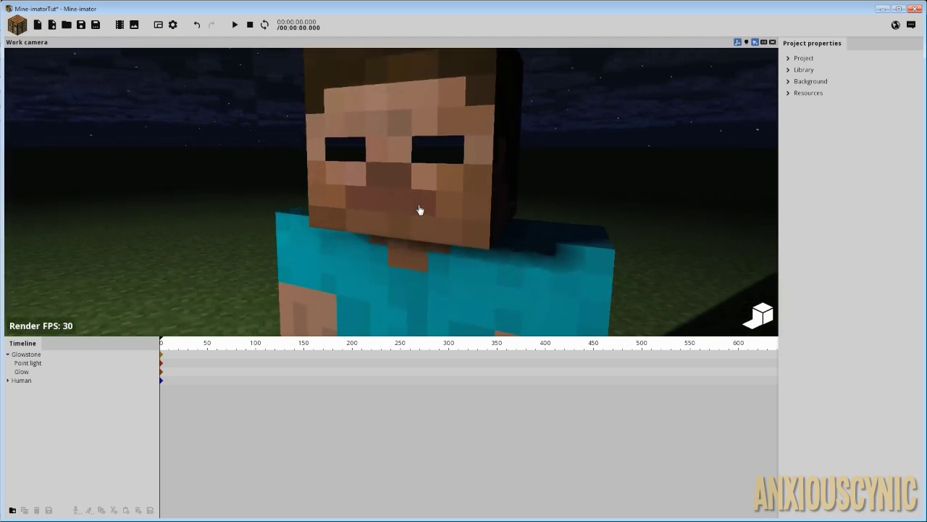
pyautogui.click(788, 81)
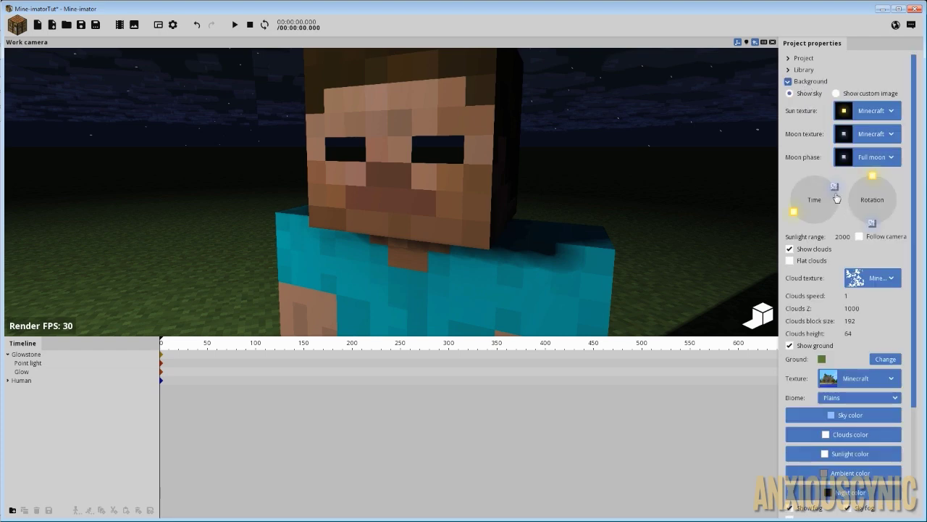
pyautogui.moveTo(838, 200); pyautogui.dragTo(830, 220)
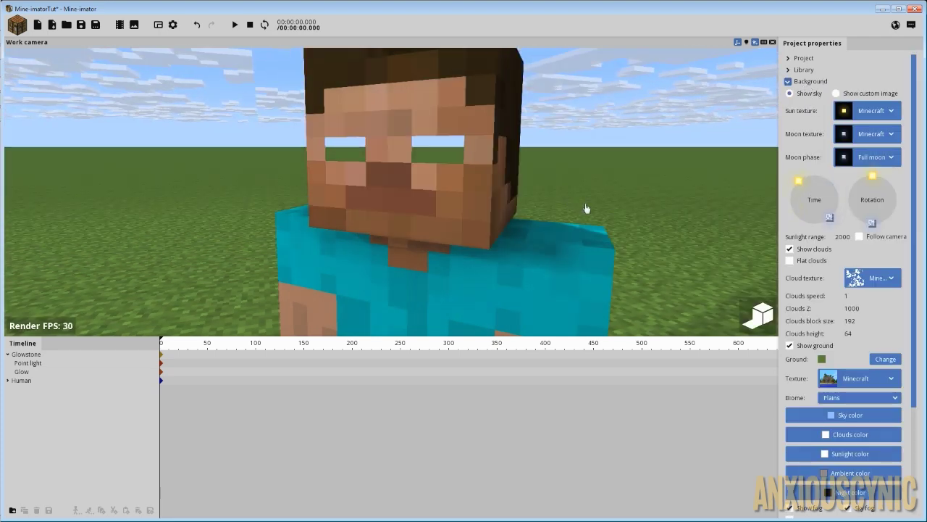
# Enable Show backfaces in the graphics settings of the human model's head.
pyautogui.click(424, 177)
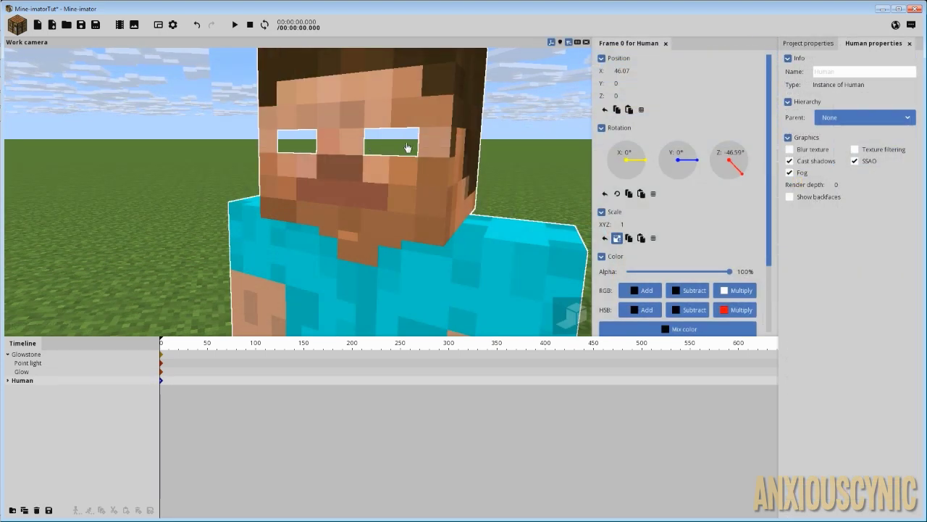
pyautogui.click(426, 161)
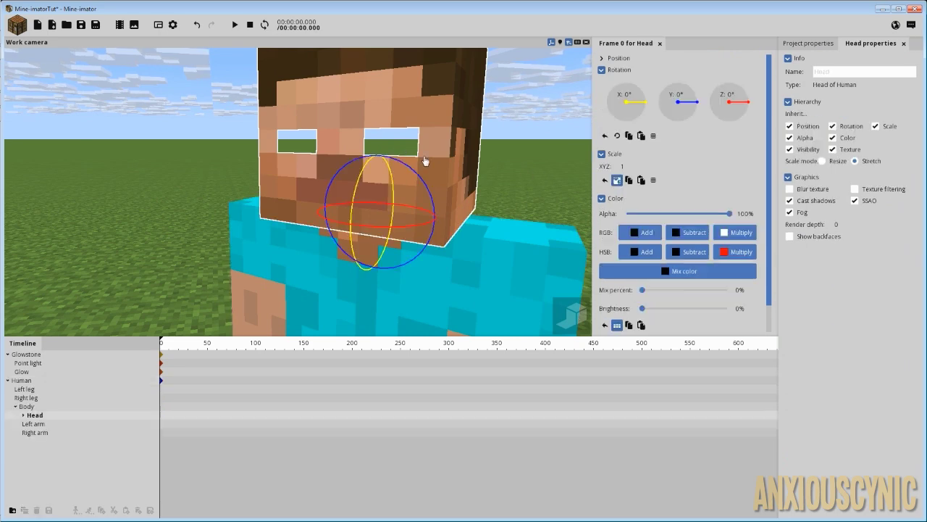
pyautogui.moveTo(426, 161); pyautogui.dragTo(461, 145, button='middle')
pyautogui.scroll(-5, 461, 145)
pyautogui.scroll(5, 459, 145)
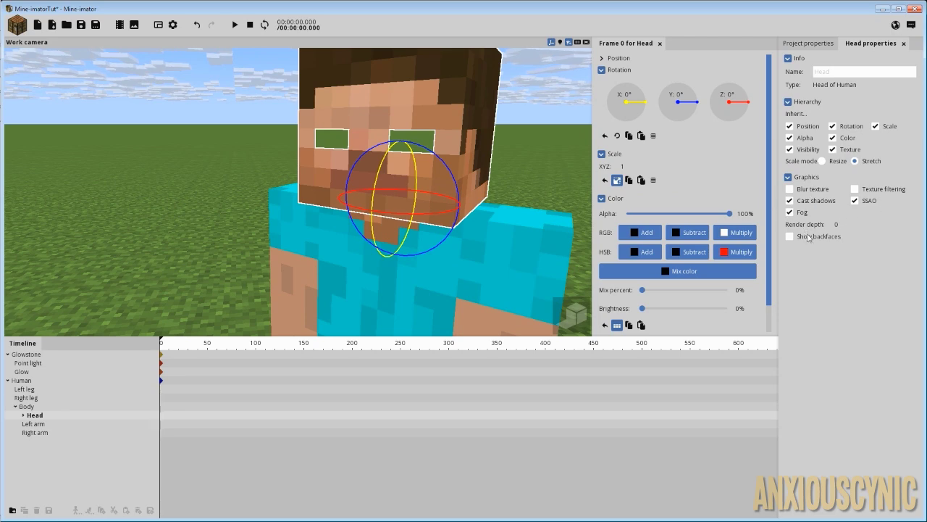
pyautogui.click(811, 237)
pyautogui.moveTo(567, 162); pyautogui.dragTo(403, 143, button='middle')
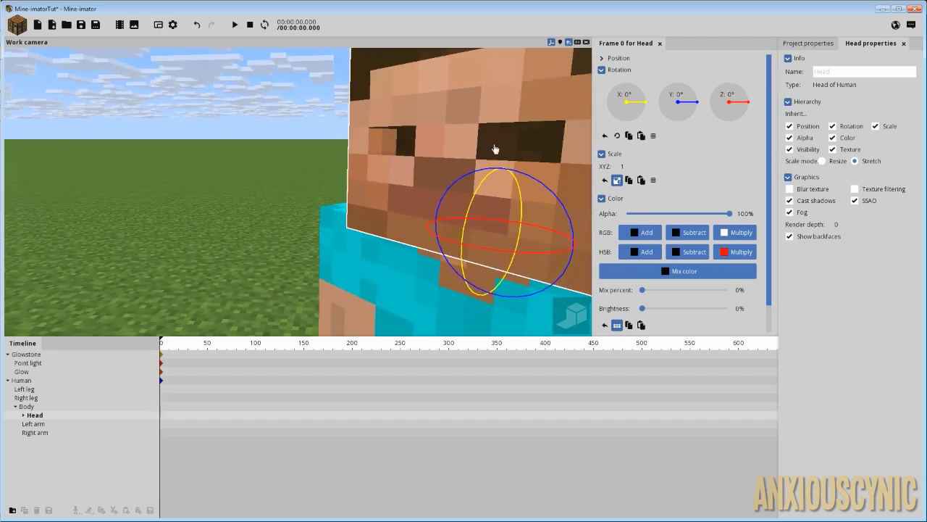
# Switch the head's Show backfaces off and on again, and inspect the head from several angles with nothing selected.
pyautogui.click(790, 236)
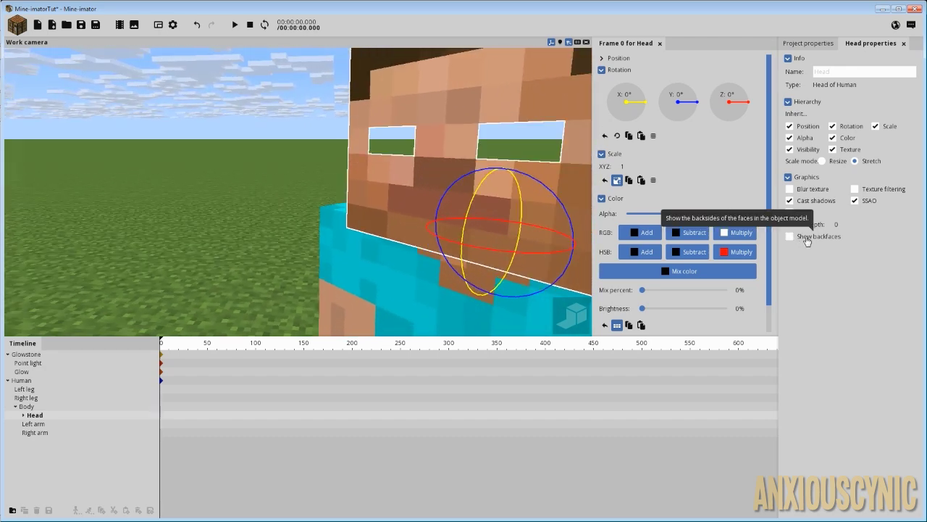
pyautogui.click(806, 238)
pyautogui.moveTo(405, 141); pyautogui.dragTo(476, 142, button='middle')
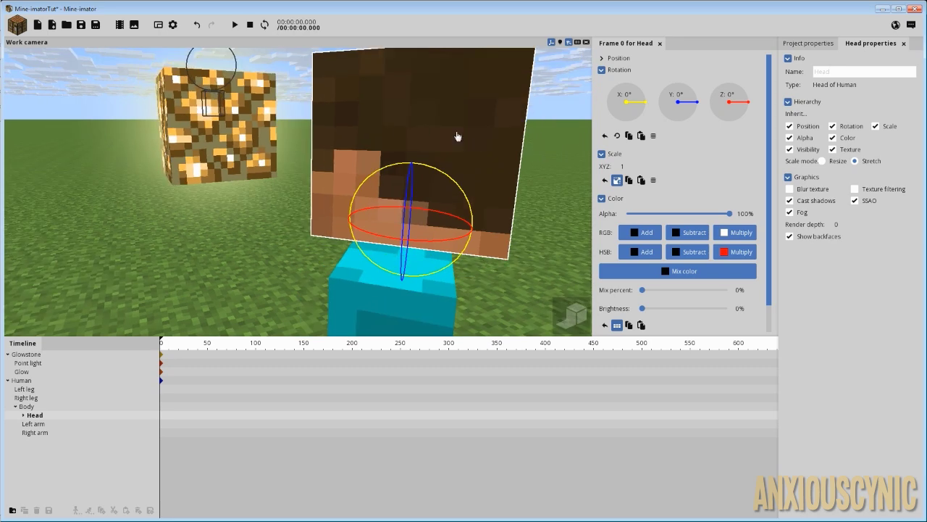
pyautogui.moveTo(362, 117); pyautogui.dragTo(396, 135, button='middle')
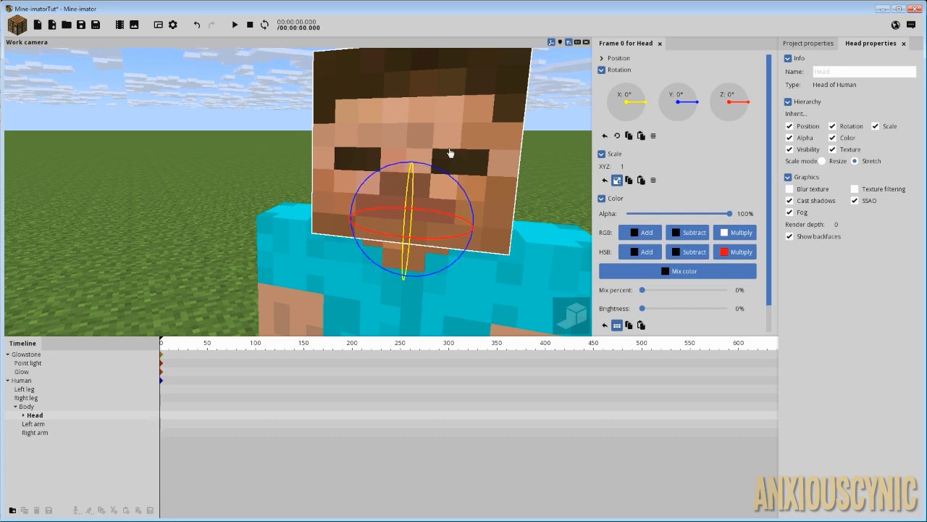
pyautogui.moveTo(450, 152); pyautogui.dragTo(492, 156, button='right')
pyautogui.click(526, 128)
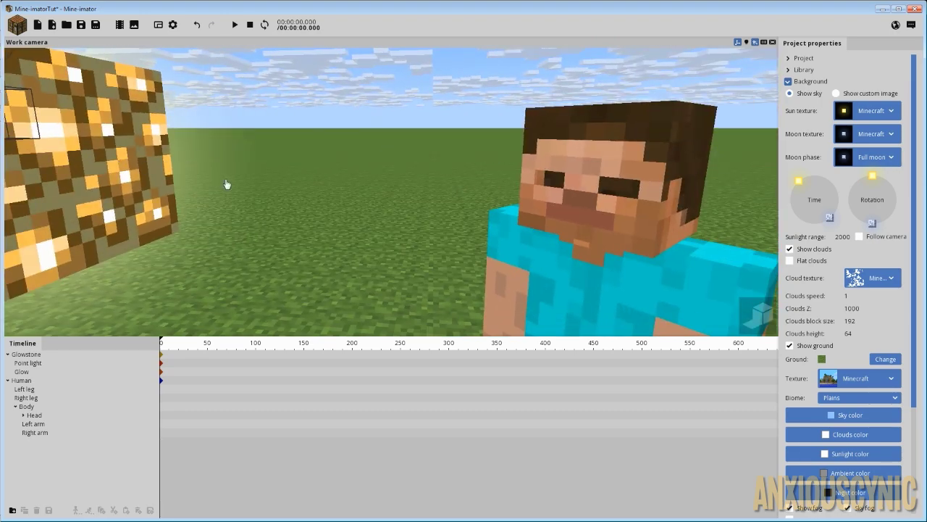
pyautogui.moveTo(578, 204); pyautogui.dragTo(567, 203, button='right')
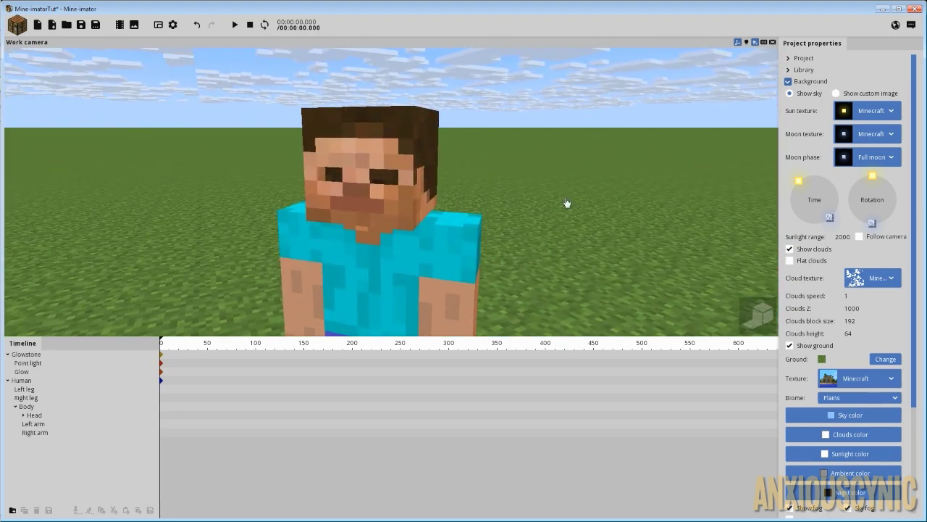
pyautogui.scroll(1, 567, 203)
# Create a cube with its texture set to None.
pyautogui.click(16, 26)
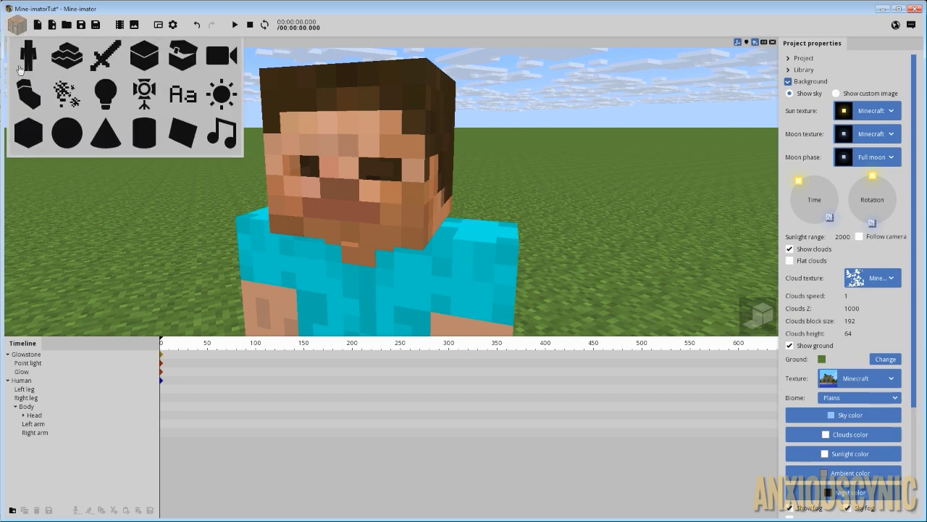
pyautogui.click(28, 139)
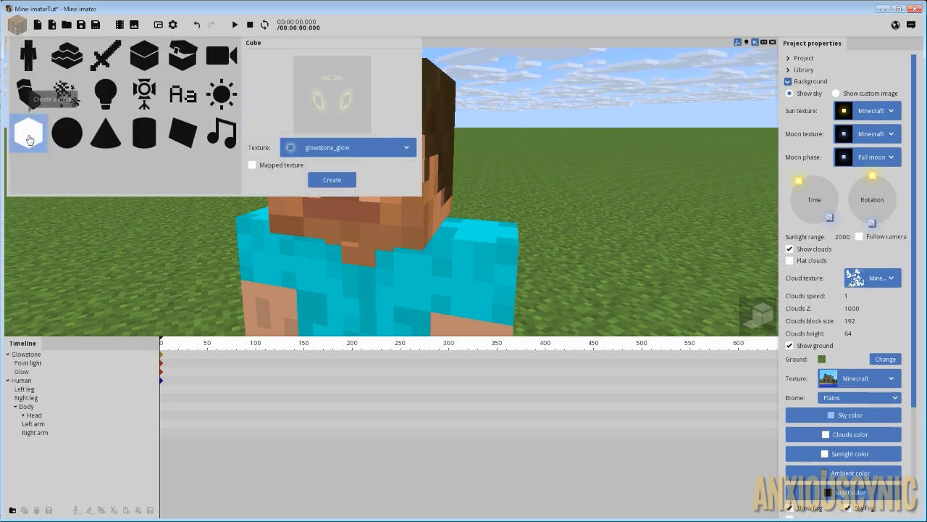
pyautogui.click(300, 148)
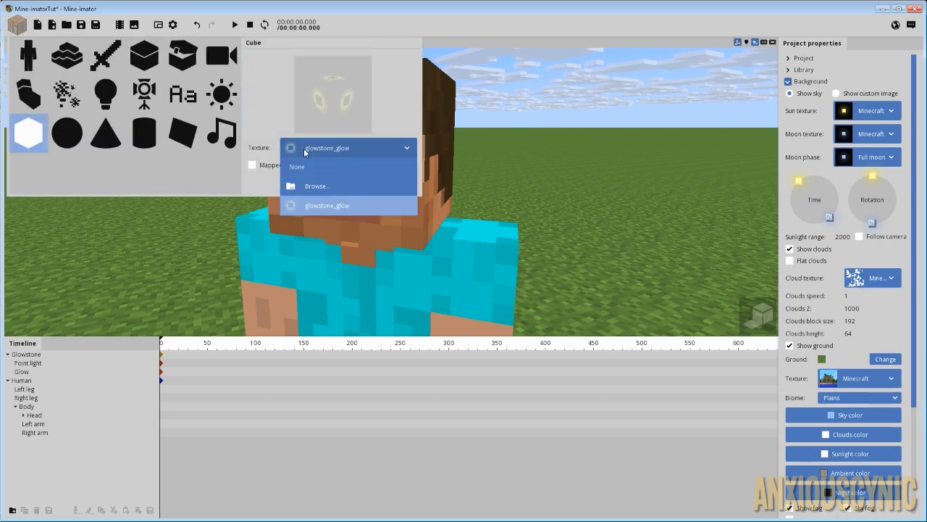
pyautogui.click(303, 165)
pyautogui.click(333, 180)
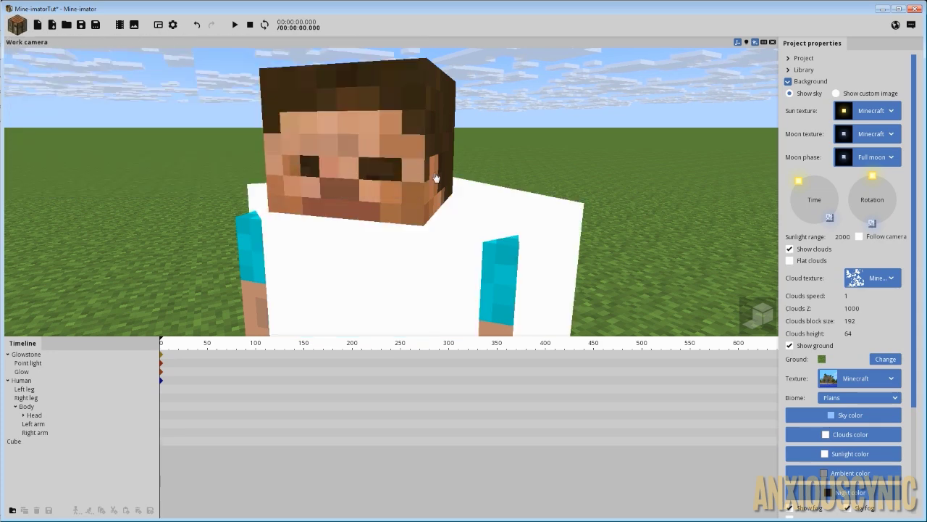
# Parent the cube to the human's Head and scale it uniformly to 0.30.
pyautogui.scroll(-5, 424, 153)
pyautogui.click(474, 183)
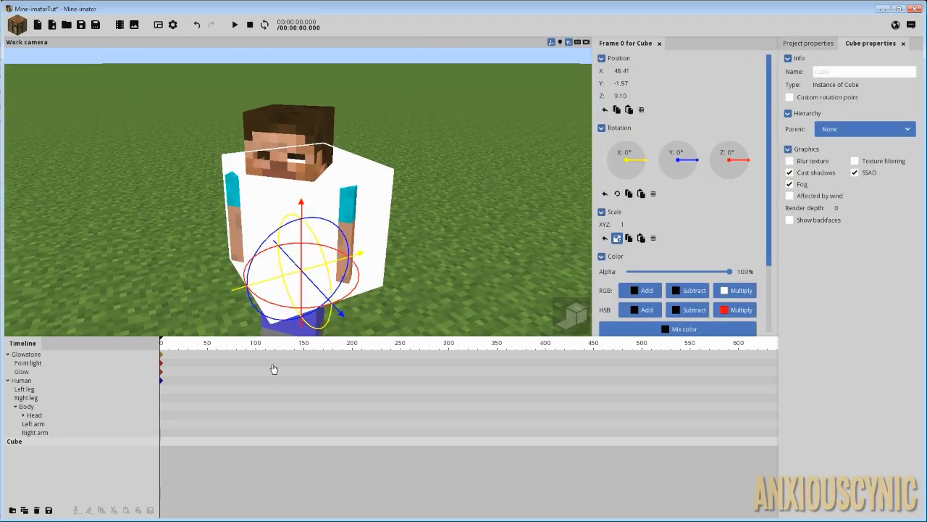
pyautogui.moveTo(14, 442); pyautogui.dragTo(39, 414)
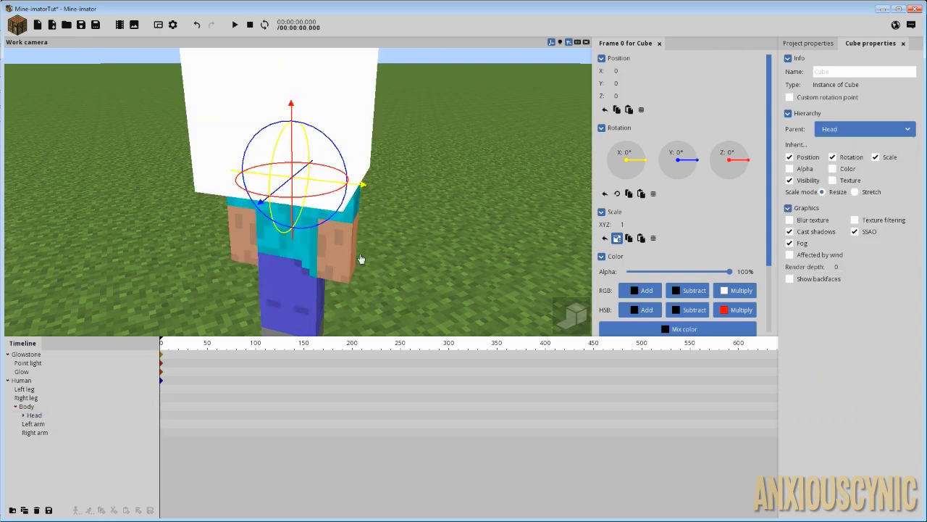
pyautogui.moveTo(627, 224); pyautogui.dragTo(603, 225)
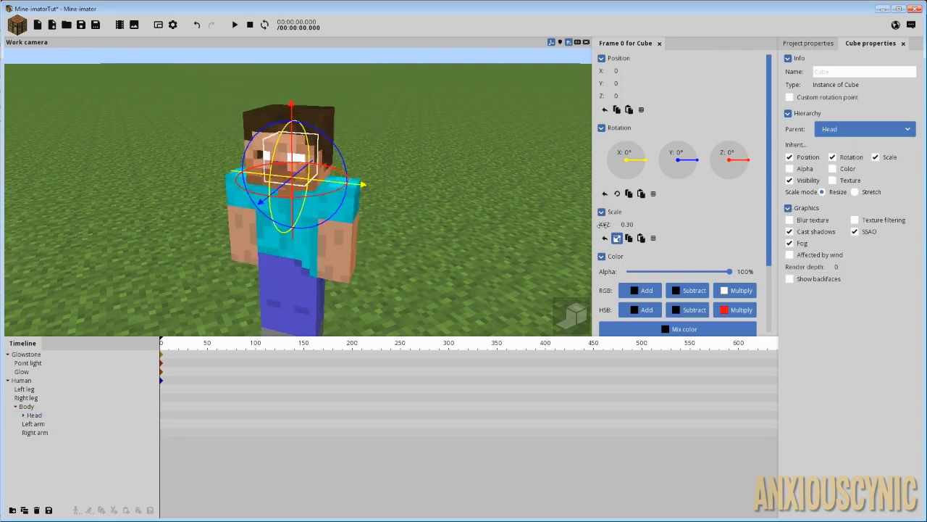
# Flatten the cube to a Z scale of 0.10 and raise it to about Z 2.64, level with the eye holes.
pyautogui.moveTo(365, 186); pyautogui.dragTo(411, 172)
pyautogui.scroll(3, 365, 186)
pyautogui.moveTo(317, 145); pyautogui.dragTo(317, 122)
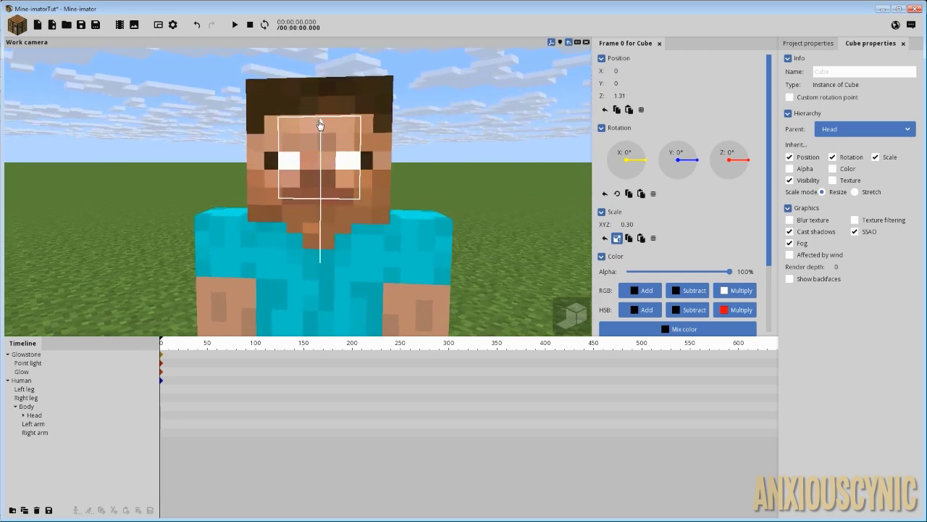
pyautogui.click(617, 238)
pyautogui.moveTo(627, 247); pyautogui.dragTo(613, 249)
pyautogui.moveTo(317, 124); pyautogui.dragTo(318, 103)
# Move the cube forward inside the head to about Y 1.23.
pyautogui.moveTo(404, 146); pyautogui.dragTo(159, 144)
pyautogui.moveTo(355, 165); pyautogui.dragTo(323, 182)
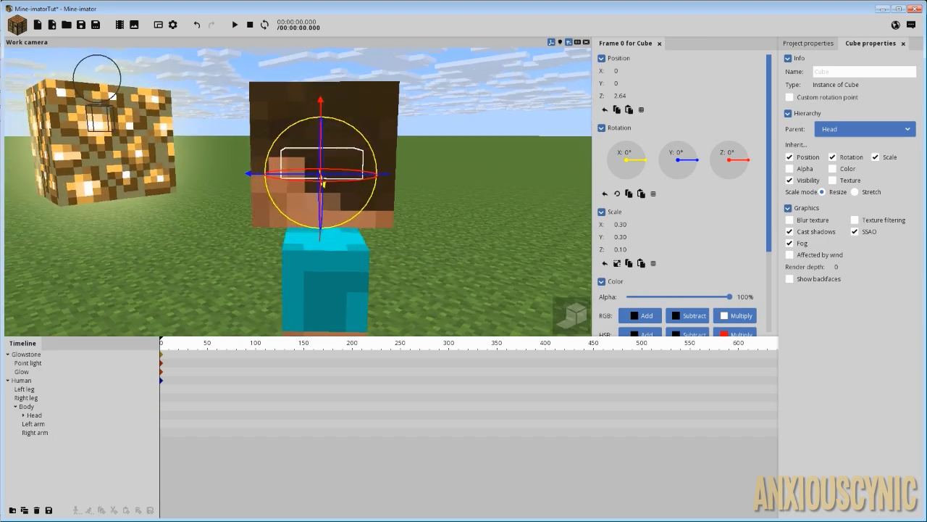
pyautogui.moveTo(386, 177); pyautogui.dragTo(471, 200)
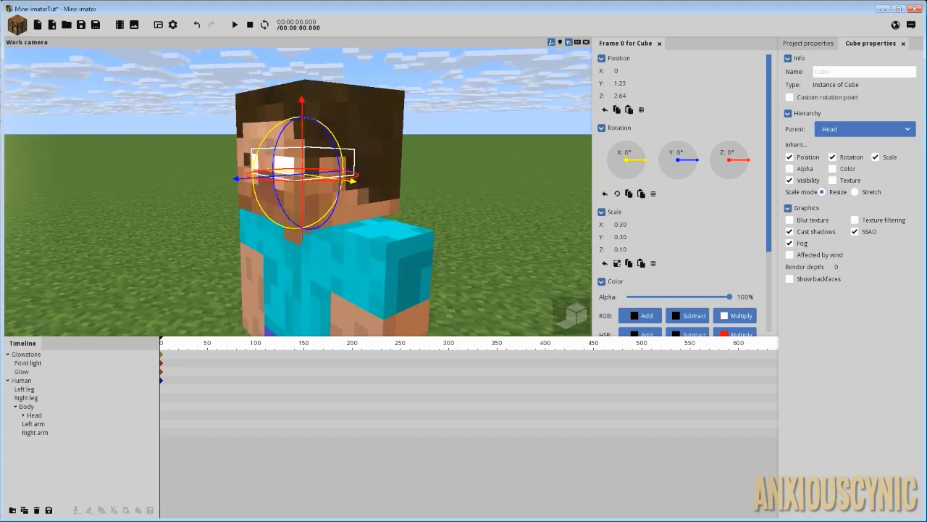
# Set the cube's X rotation to -90° so the flat slab stands upright behind the face.
pyautogui.scroll(3, 386, 203)
pyautogui.moveTo(387, 203); pyautogui.dragTo(442, 189, button='right')
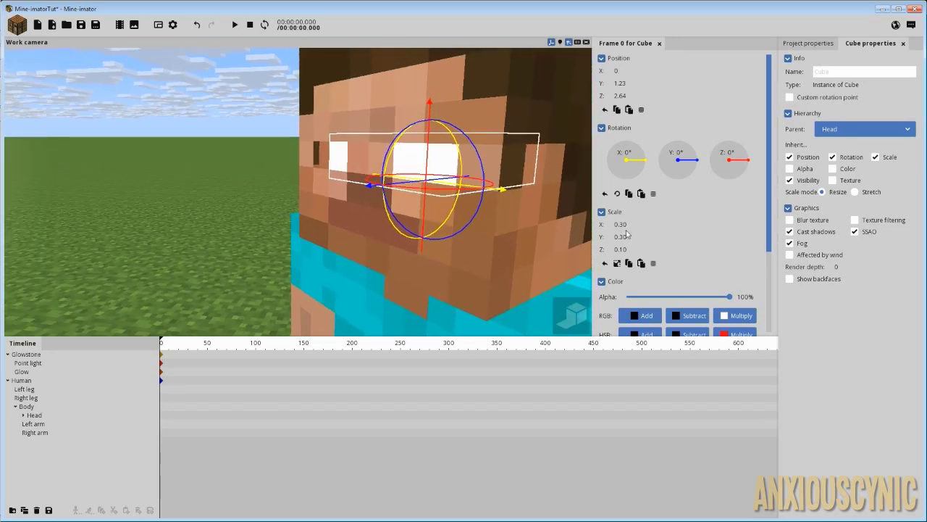
pyautogui.moveTo(641, 161); pyautogui.dragTo(631, 152)
pyautogui.click(633, 168)
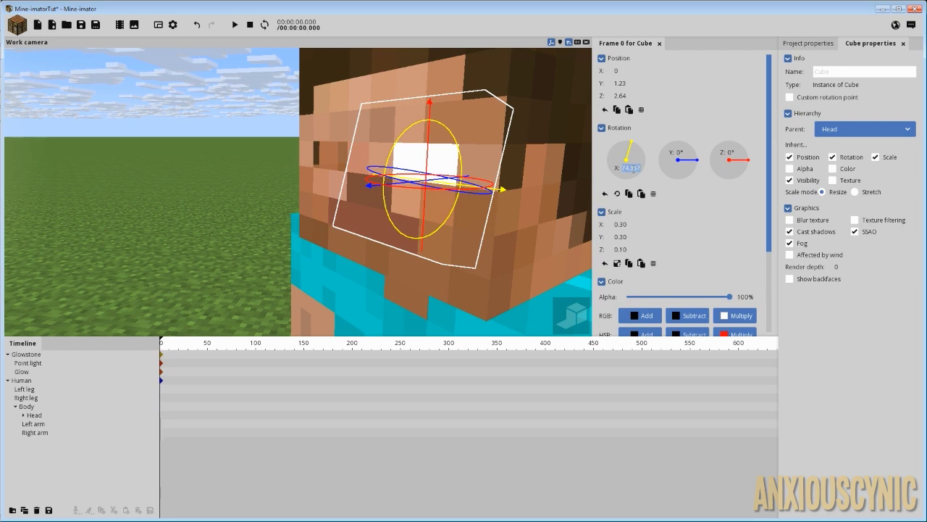
pyautogui.write('-90')
# Move the upright cube forward to about Y 3.96, right at the front of the head.
pyautogui.moveTo(499, 164); pyautogui.dragTo(425, 173)
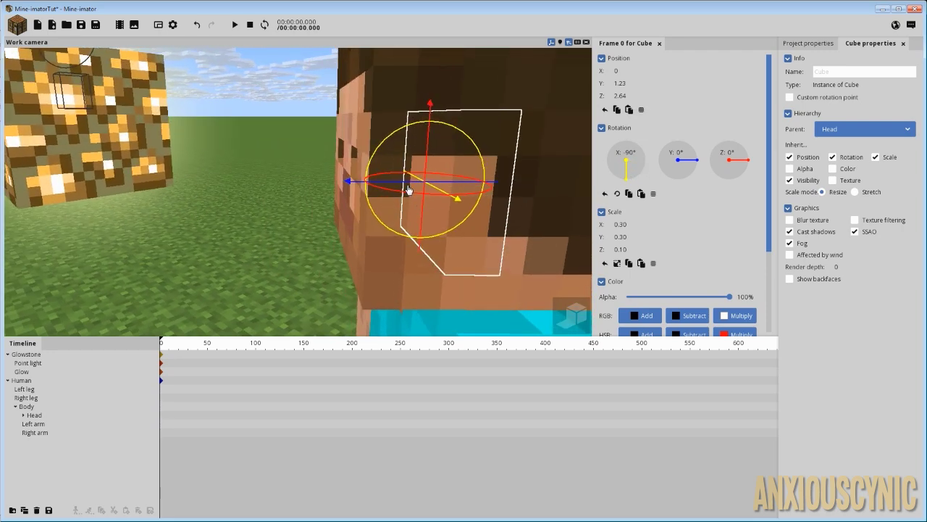
pyautogui.moveTo(496, 148); pyautogui.dragTo(517, 151)
pyautogui.moveTo(348, 186); pyautogui.dragTo(275, 182)
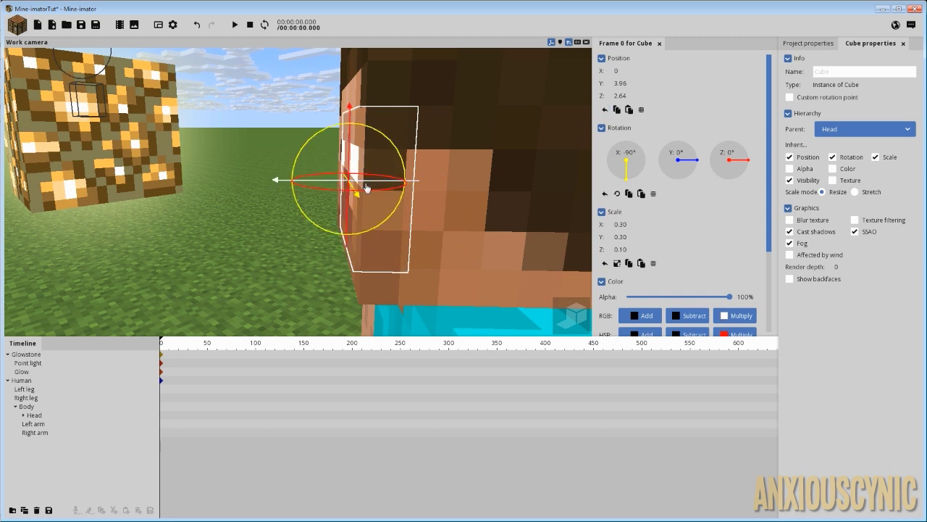
# Set the cube's Y position to 4, level with the front of the face.
pyautogui.moveTo(354, 181); pyautogui.dragTo(371, 185)
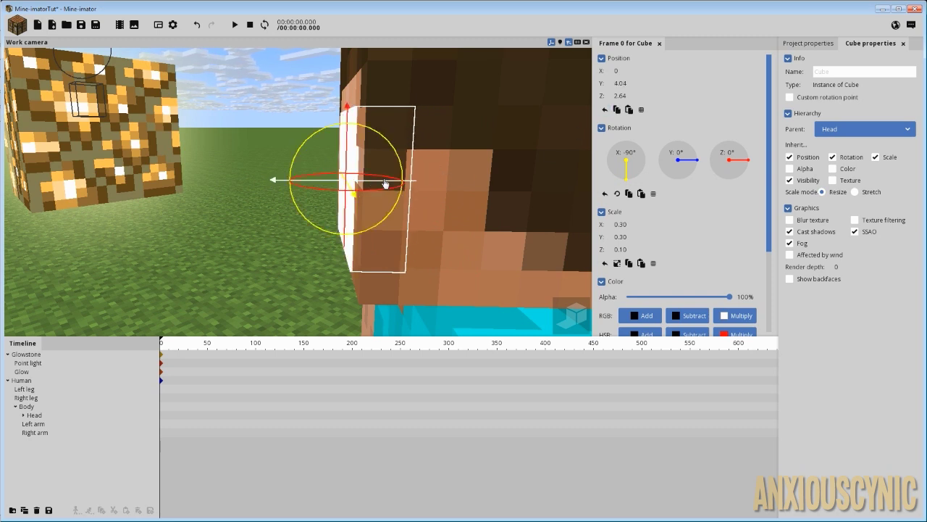
pyautogui.click(619, 85)
pyautogui.write('4')
pyautogui.press('Return')
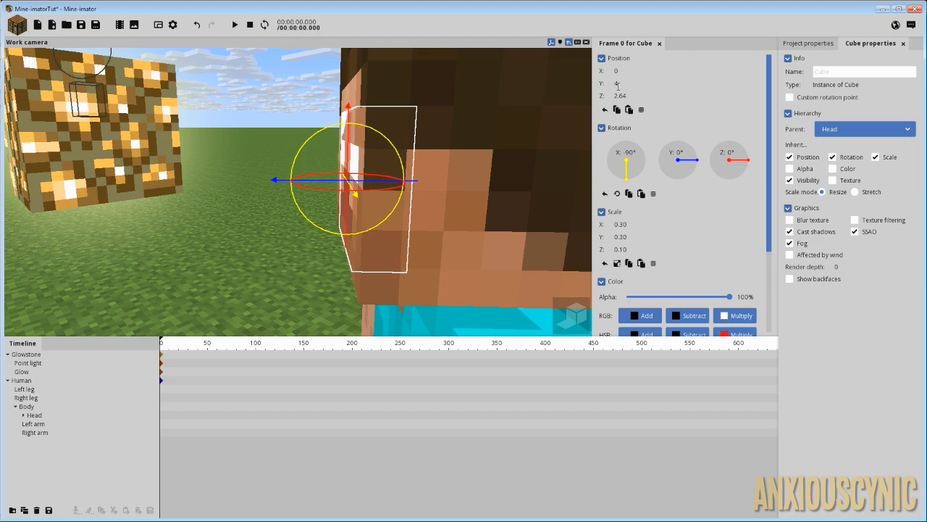
pyautogui.moveTo(239, 188); pyautogui.dragTo(462, 161)
pyautogui.moveTo(441, 137); pyautogui.dragTo(659, 119, button='middle')
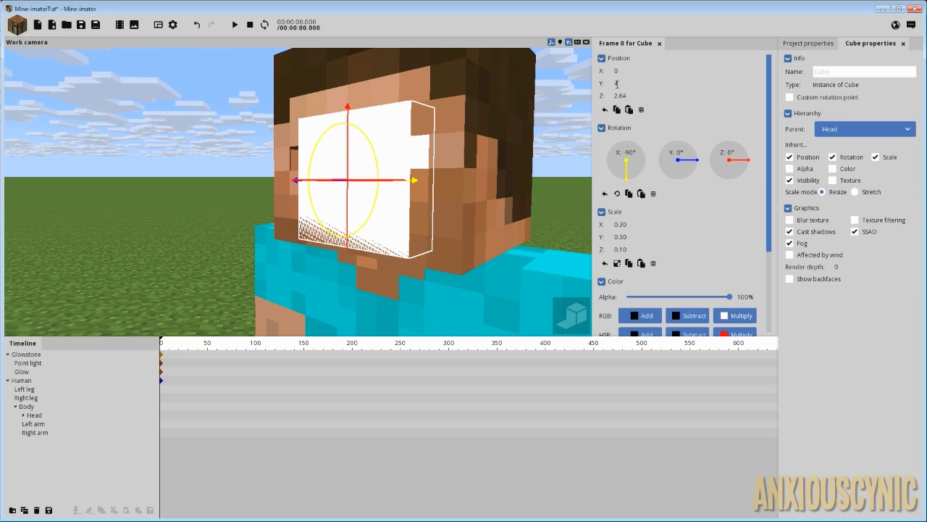
# Set the cube's Y position to 3.98 so it sits just behind the face surface.
pyautogui.press('BackSpace')
pyautogui.write('3.9')
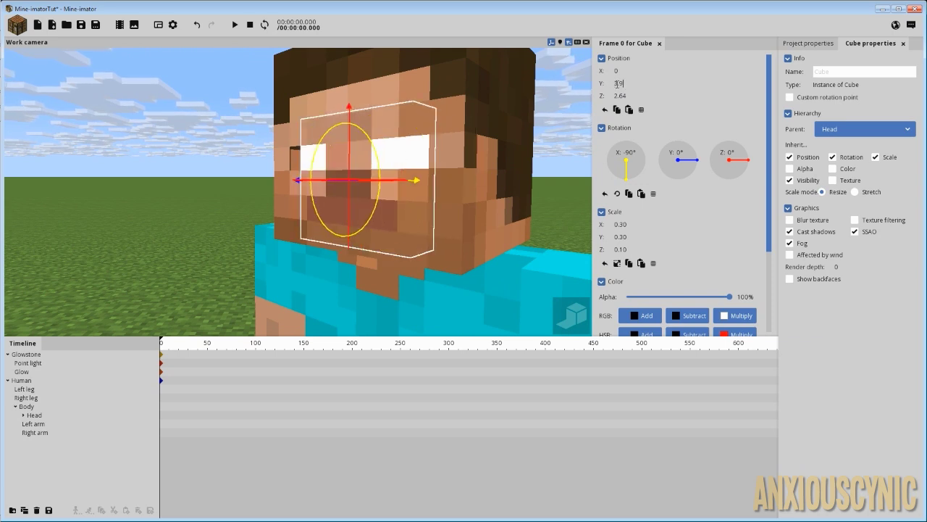
pyautogui.write('9')
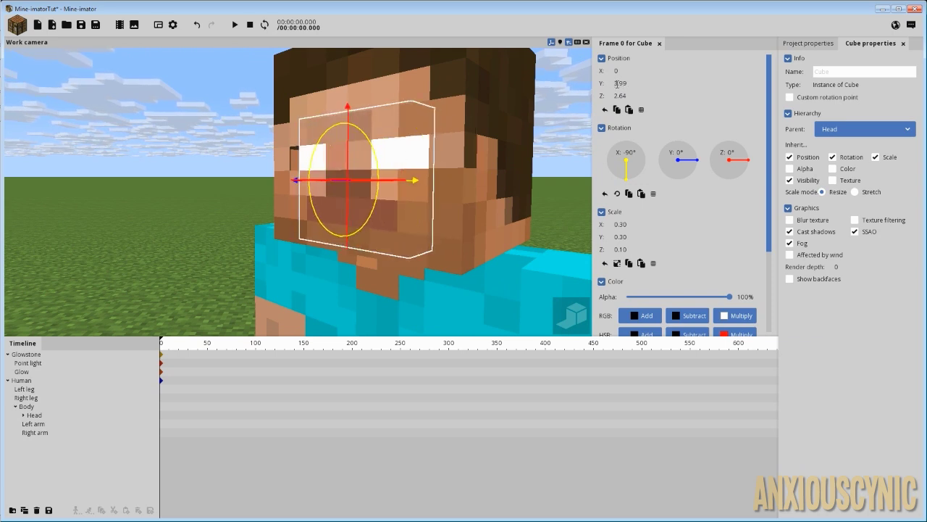
pyautogui.moveTo(442, 129); pyautogui.dragTo(510, 142)
pyautogui.scroll(-10, 425, 135)
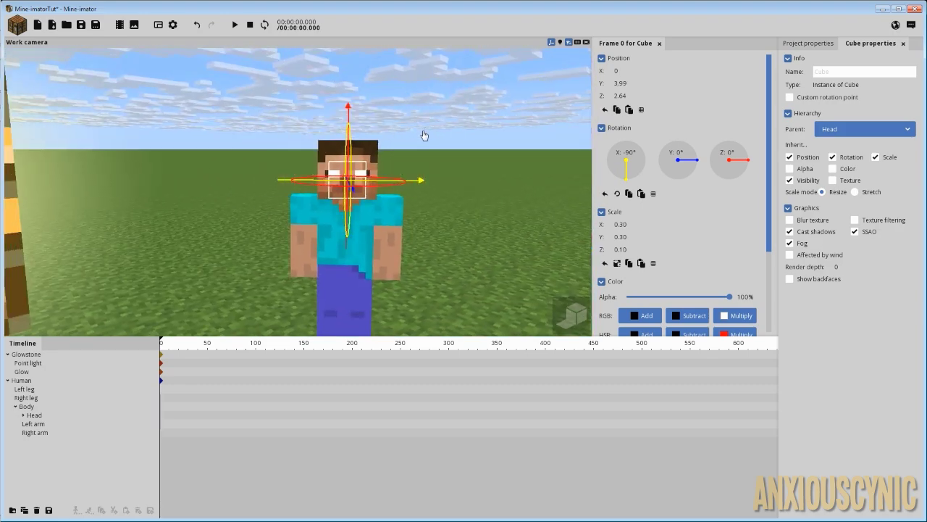
pyautogui.scroll(10, 425, 138)
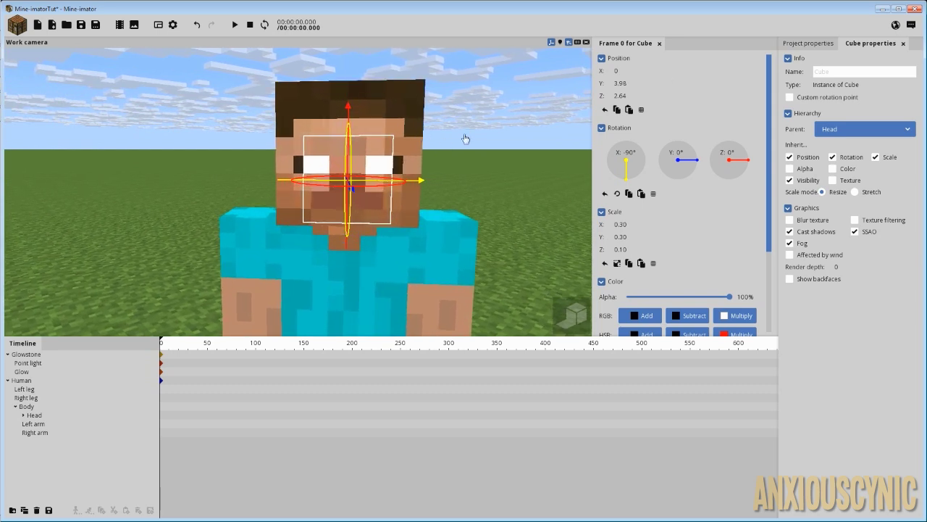
# Fit the cube to the eye holes with scale X 0.40, Y 0.12 and position Z about 3.44, and save the project.
pyautogui.moveTo(621, 224); pyautogui.dragTo(606, 238)
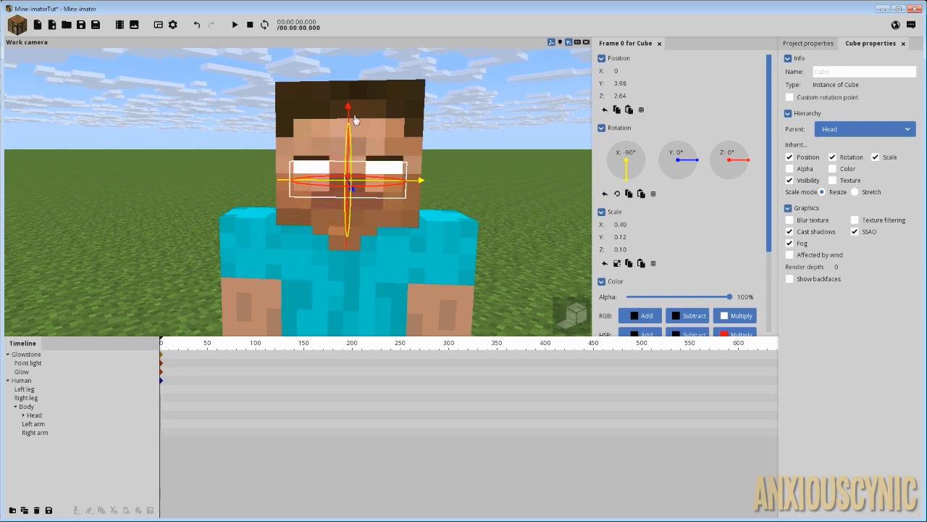
pyautogui.moveTo(350, 111)
pyautogui.mouseDown()
pyautogui.moveTo(350, 97)
pyautogui.moveTo(290, 91)
pyautogui.moveTo(210, 120)
pyautogui.moveTo(349, 102)
pyautogui.mouseUp()
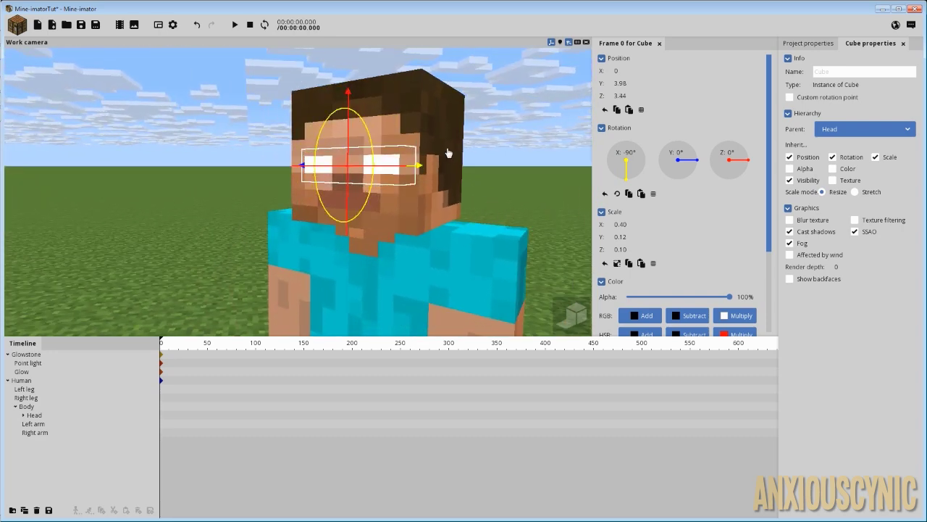
pyautogui.hotkey('ctrl', 's')
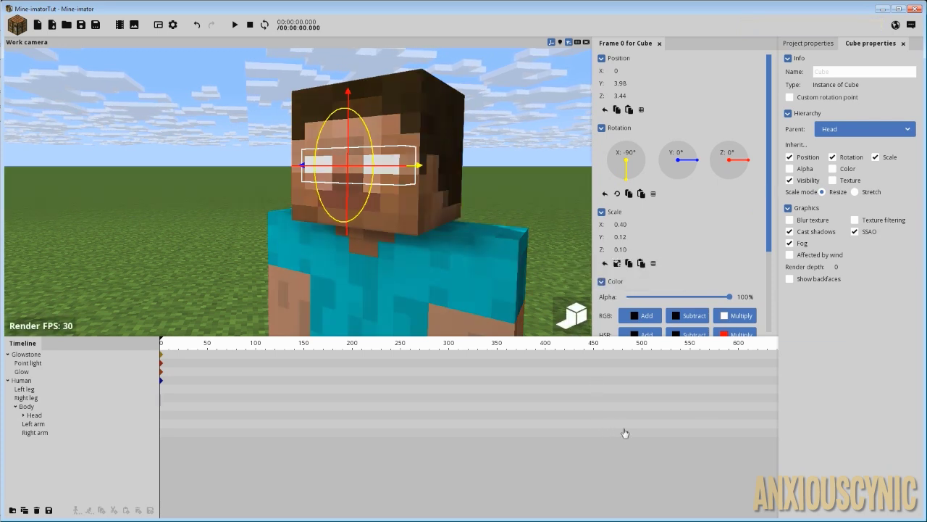
# Turn the background's time of day to midnight and raise the cube's brightness to 100%.
pyautogui.click(810, 44)
pyautogui.moveTo(802, 184); pyautogui.dragTo(816, 239)
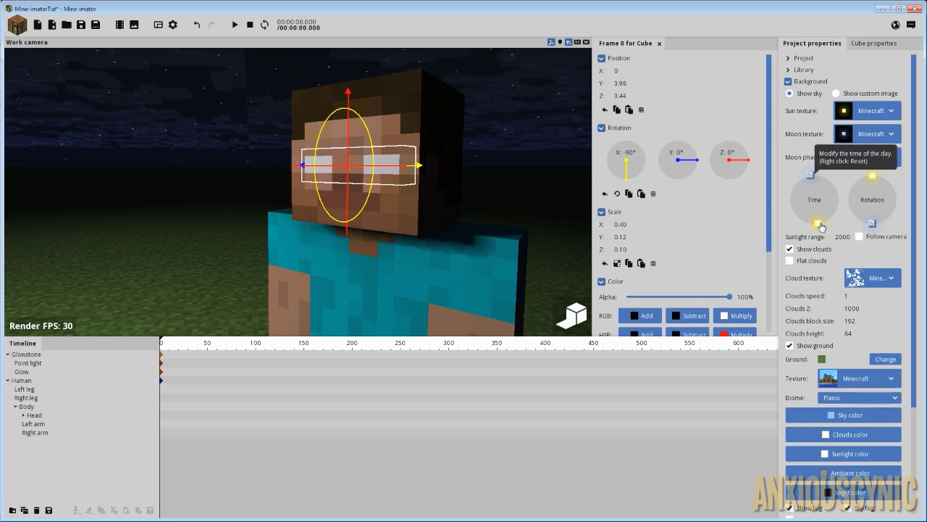
pyautogui.moveTo(769, 202); pyautogui.dragTo(772, 280)
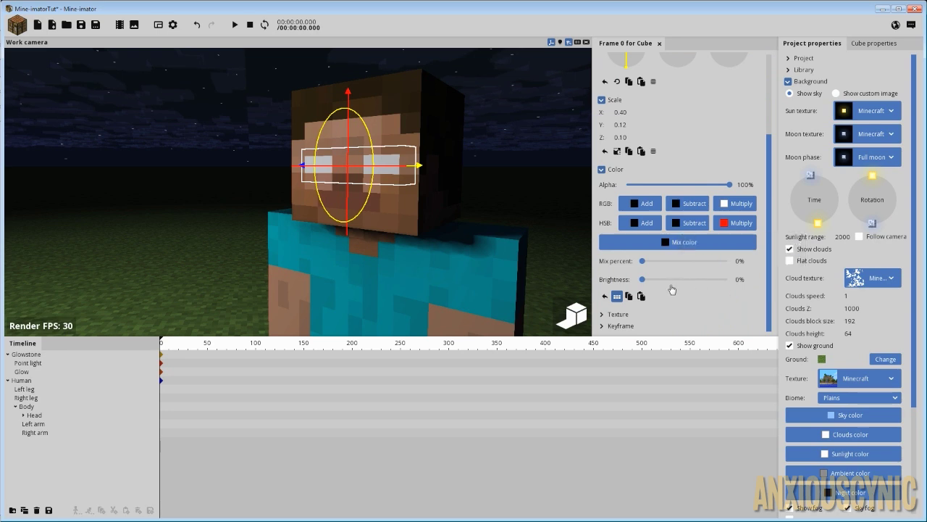
pyautogui.moveTo(656, 287); pyautogui.dragTo(759, 282)
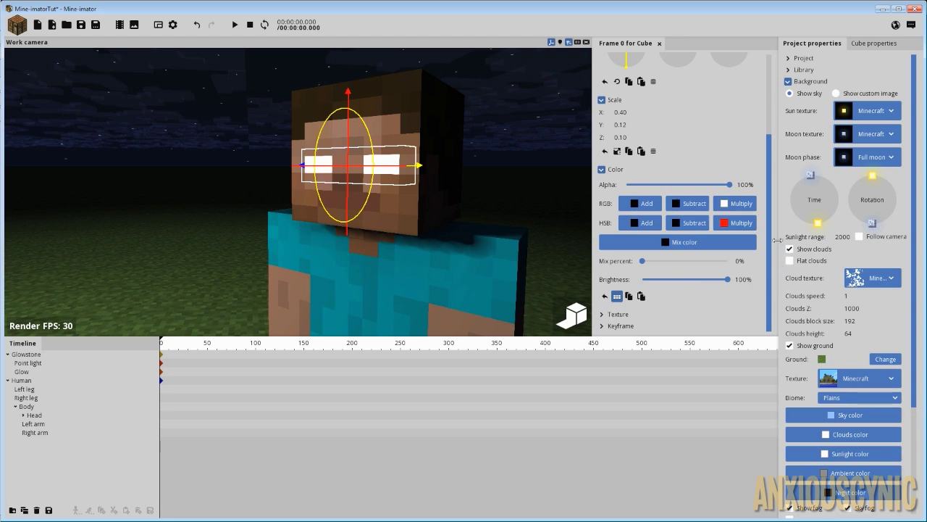
# Deselect the cube to view the eyes without its outline, and return the timeline to frame 0.
pyautogui.moveTo(770, 211); pyautogui.dragTo(767, 128)
pyautogui.scroll(-1, 773, 209)
pyautogui.click(452, 497)
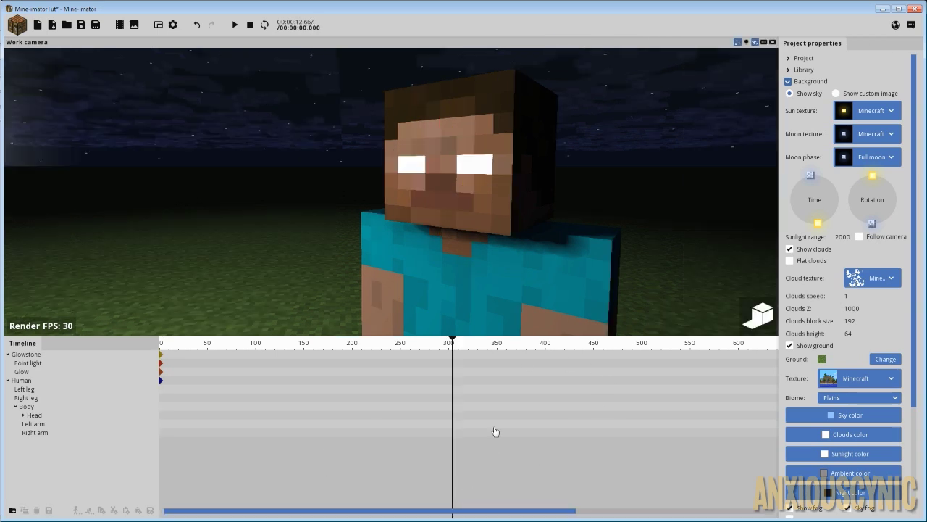
pyautogui.moveTo(446, 354); pyautogui.dragTo(152, 362)
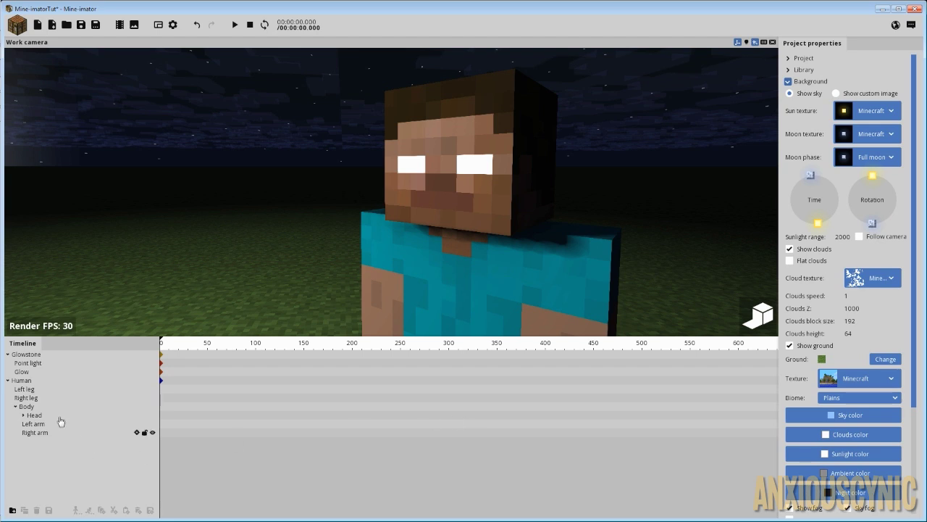
# Compare the brightness setting of the human with that of the cube parented to its head.
pyautogui.click(21, 380)
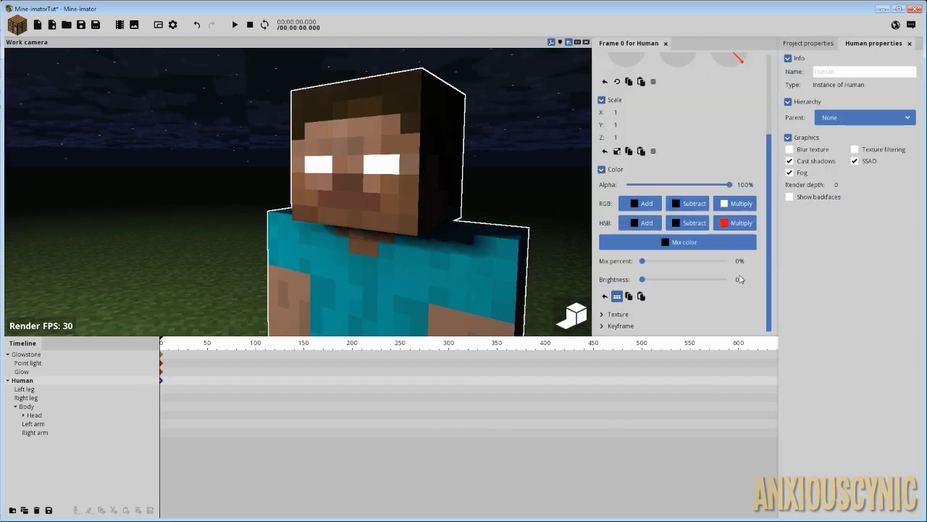
pyautogui.moveTo(662, 286); pyautogui.dragTo(628, 287)
pyautogui.click(24, 415)
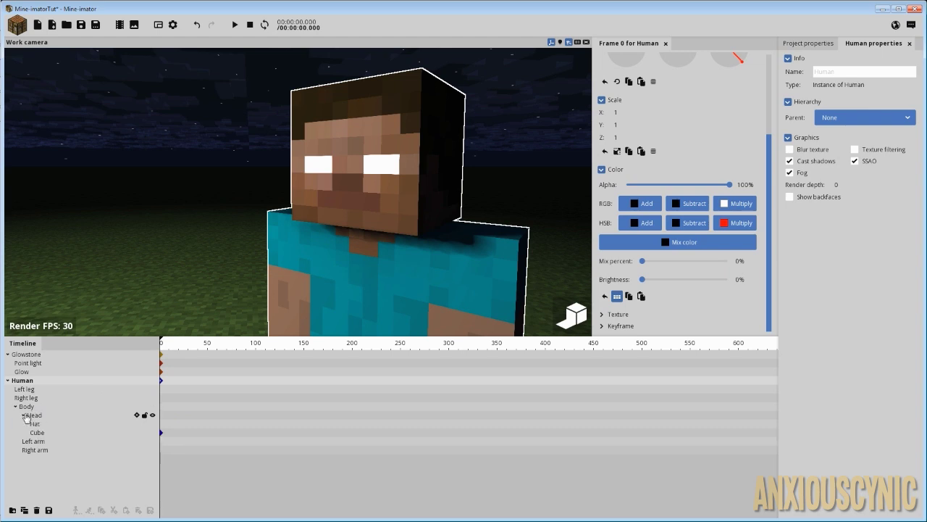
pyautogui.click(38, 434)
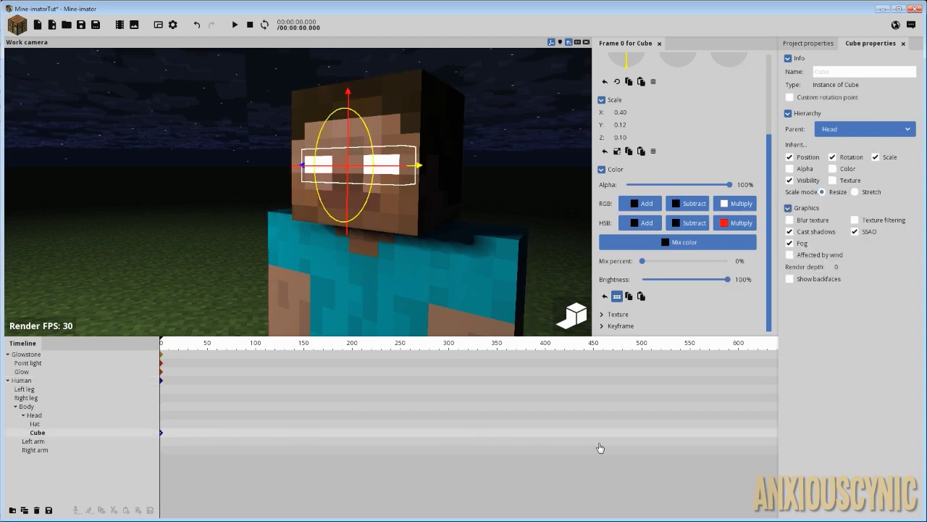
pyautogui.moveTo(769, 250); pyautogui.dragTo(778, 269)
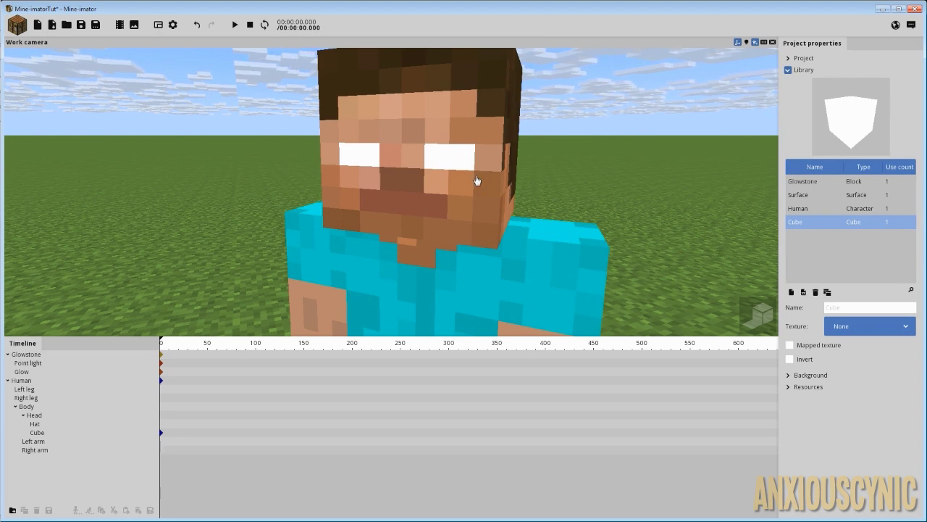
pyautogui.moveTo(478, 181); pyautogui.dragTo(209, 154)
pyautogui.scroll(-3, 209, 154)
pyautogui.moveTo(478, 185); pyautogui.dragTo(316, 176)
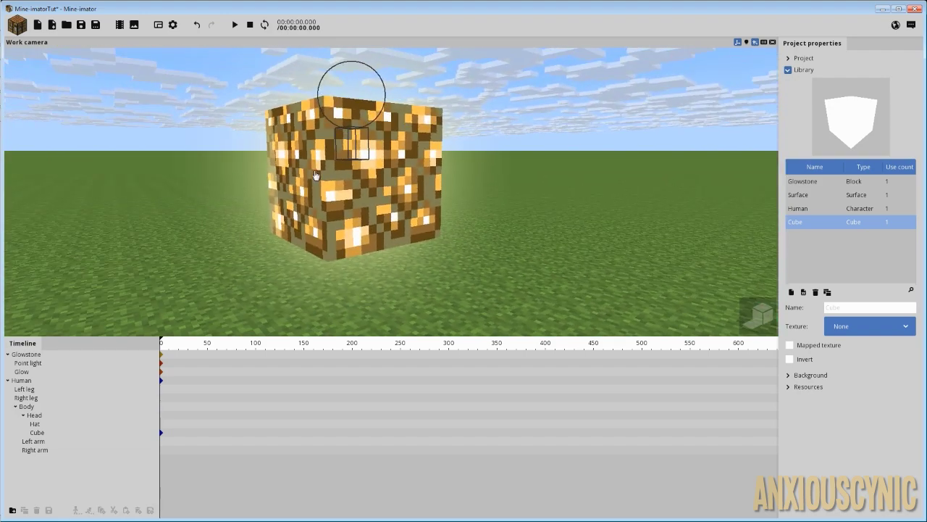
pyautogui.moveTo(572, 215); pyautogui.dragTo(410, 183)
pyautogui.scroll(3, 479, 205)
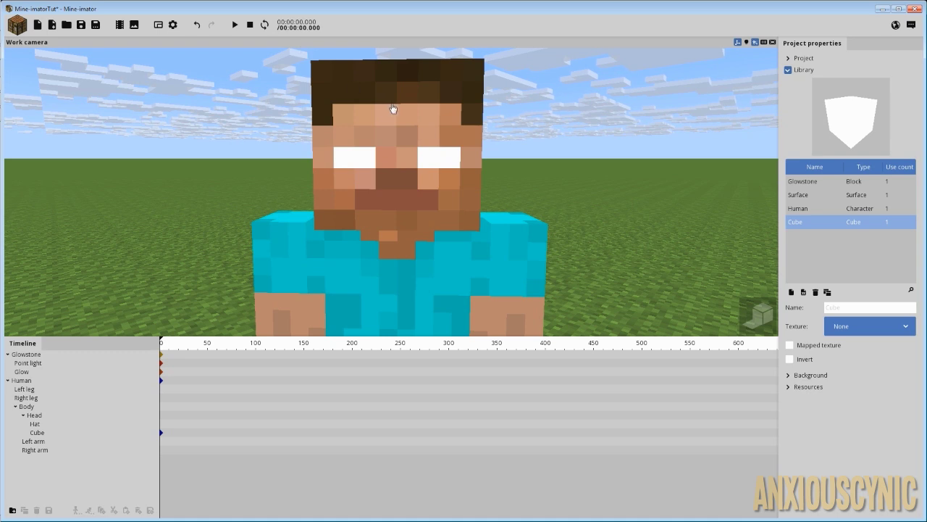
# Create a camera-facing surface named HeroEyes that uses the Herobrine_Eyes texture.
pyautogui.click(19, 27)
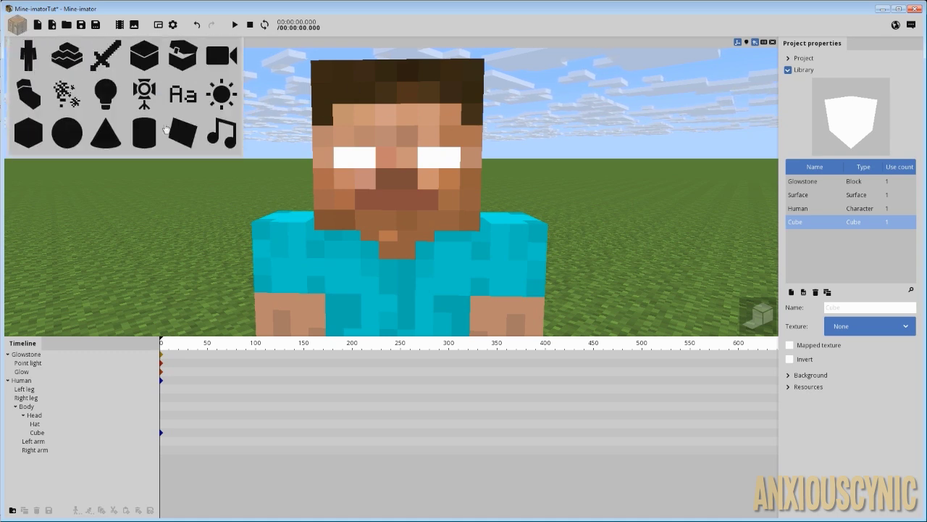
pyautogui.click(184, 134)
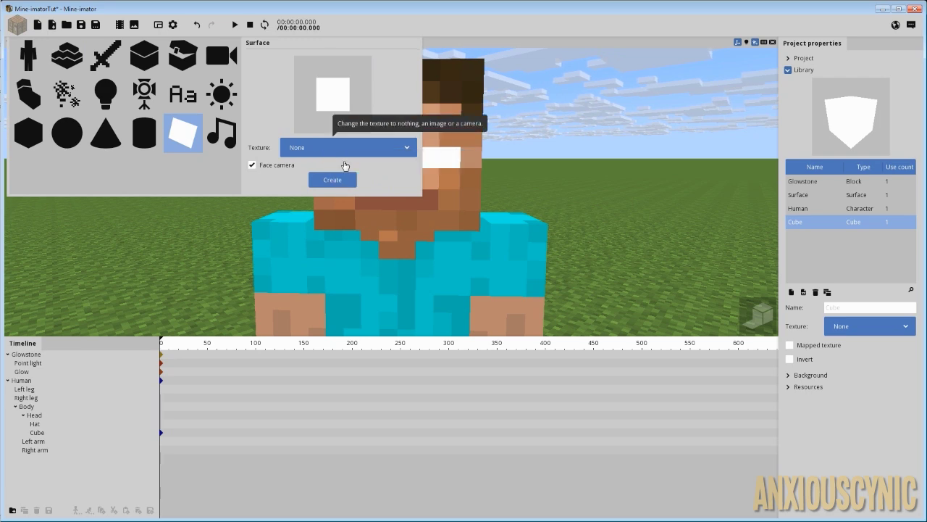
pyautogui.click(343, 153)
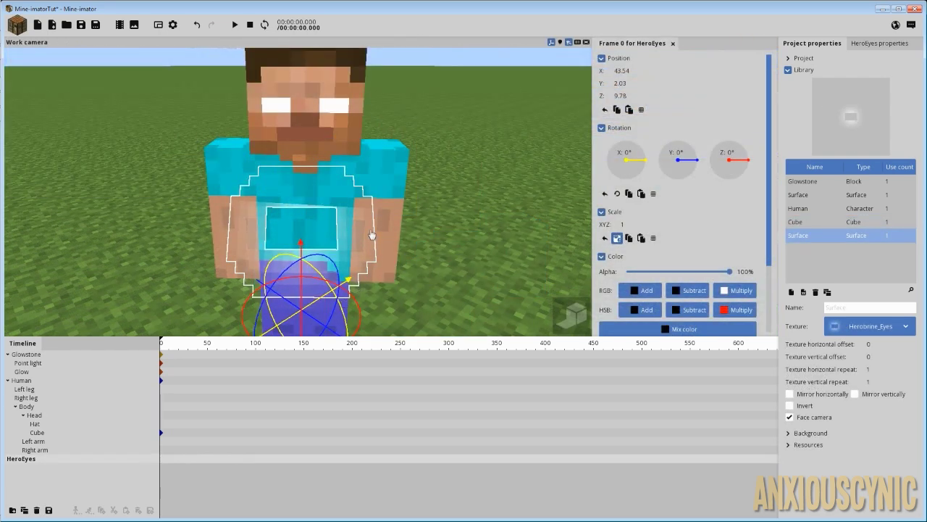
# Parent the HeroEyes surface to the human's head in the timeline.
pyautogui.moveTo(298, 189); pyautogui.dragTo(376, 192, button='right')
pyautogui.scroll(-3, 333, 195)
pyautogui.moveTo(334, 195); pyautogui.dragTo(362, 206)
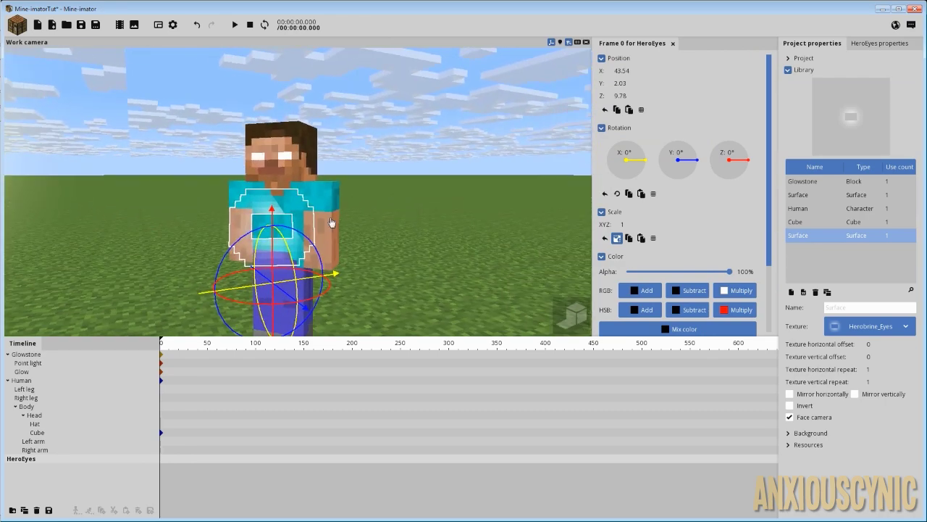
pyautogui.scroll(3, 334, 195)
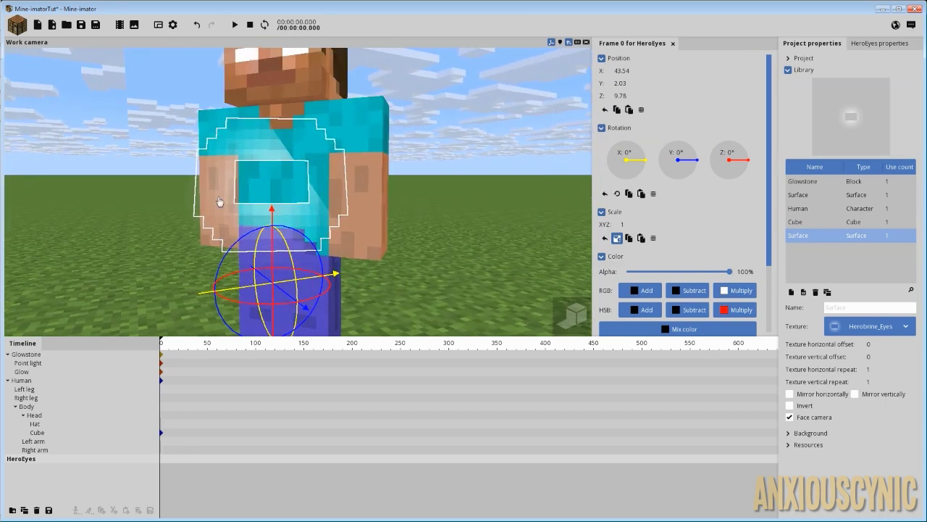
pyautogui.moveTo(288, 181)
pyautogui.mouseDown()
pyautogui.moveTo(268, 168)
pyautogui.moveTo(311, 184)
pyautogui.moveTo(282, 182)
pyautogui.mouseUp()
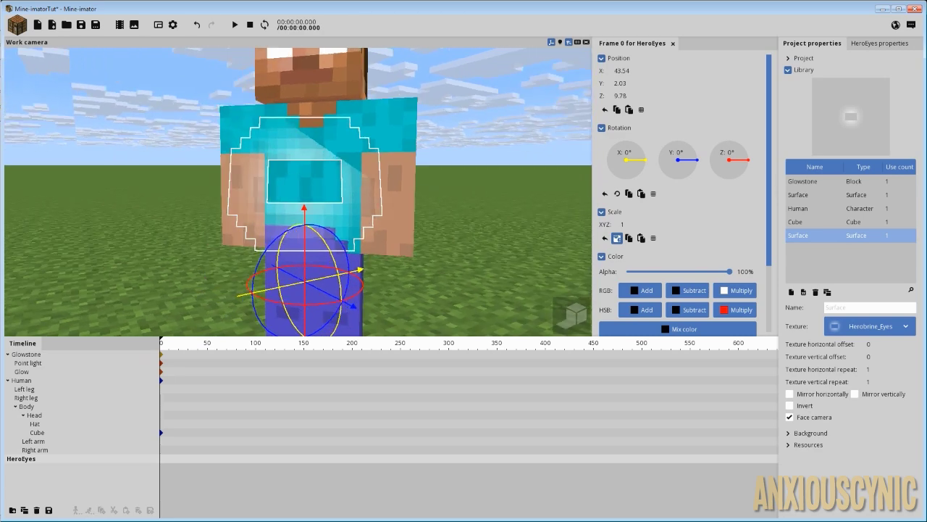
pyautogui.moveTo(23, 459); pyautogui.dragTo(44, 417)
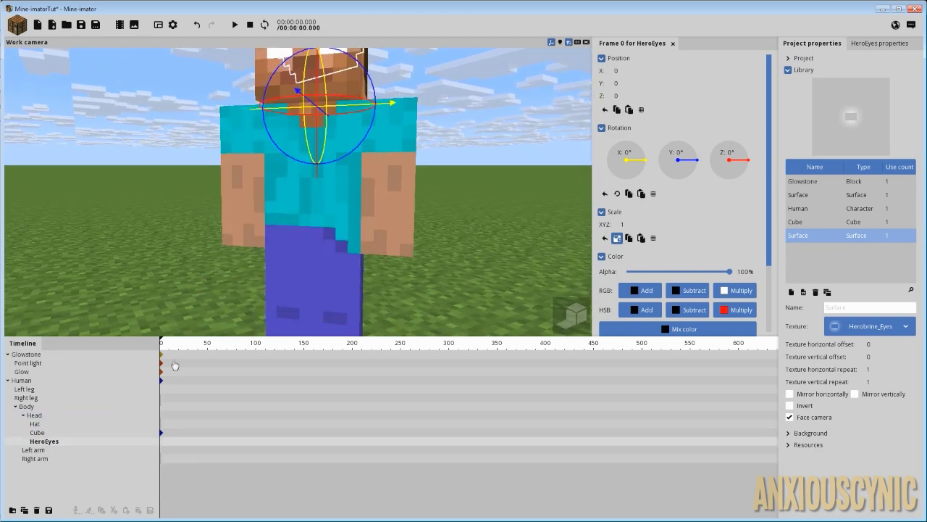
# Enable a custom rotation point for the HeroEyes surface and set its Z value to 0.
pyautogui.click(885, 44)
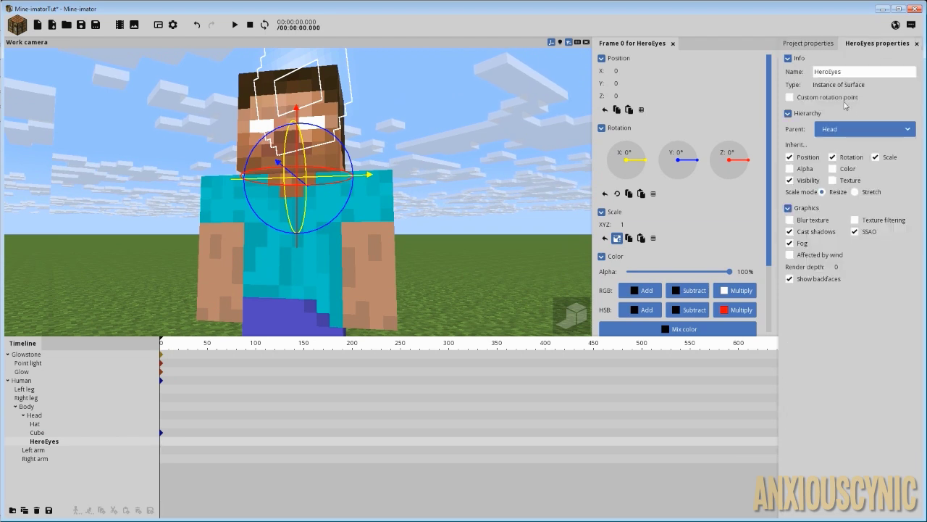
pyautogui.click(843, 98)
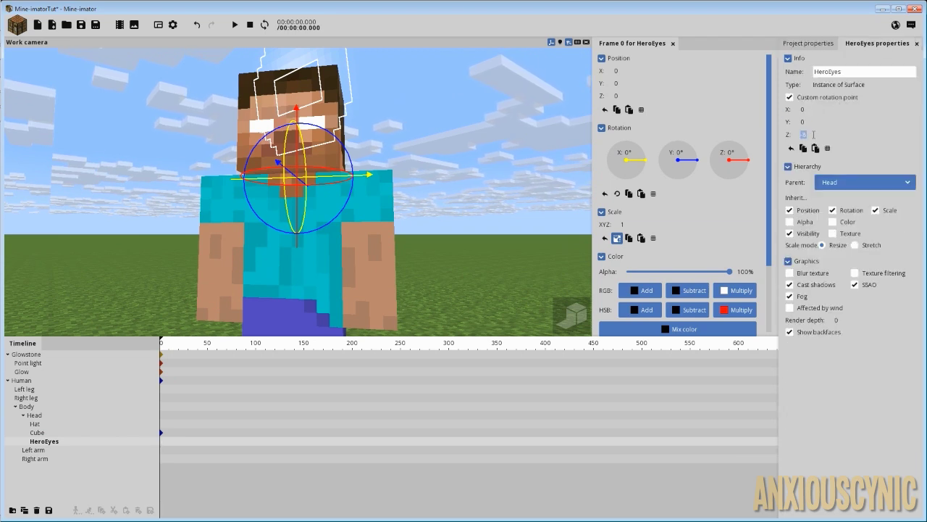
pyautogui.write('0')
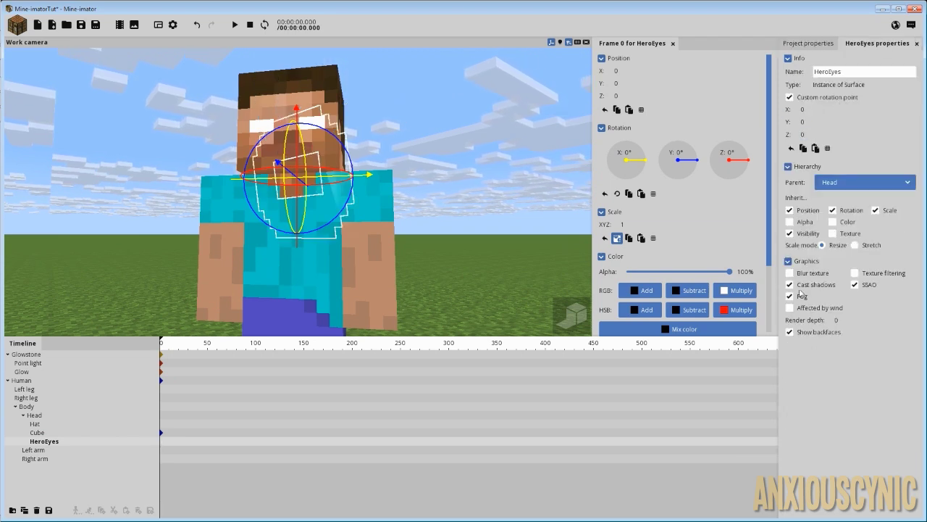
# Turn off Face camera for the surface with the Herobrine_Eyes texture.
pyautogui.click(808, 43)
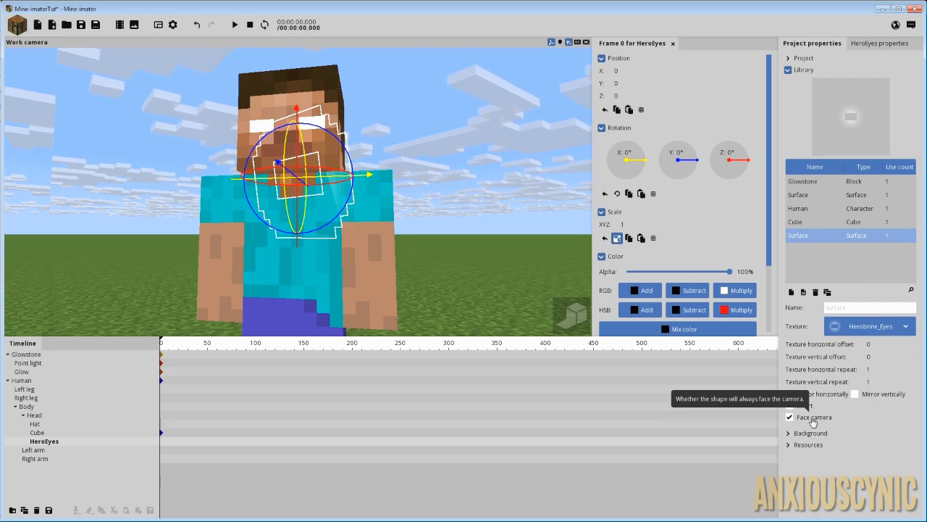
pyautogui.click(811, 420)
pyautogui.scroll(5, 435, 218)
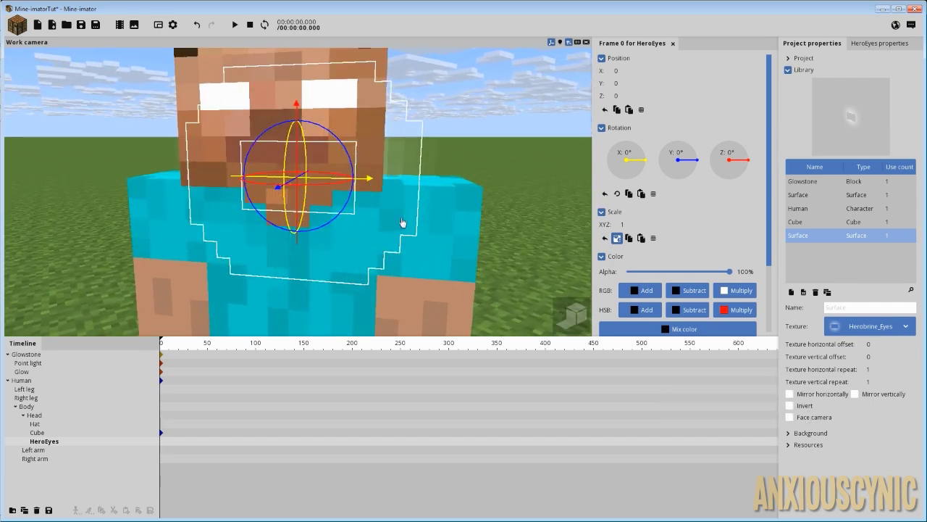
# Move the HeroEyes surface forward to about Y 4.96, just in front of the face.
pyautogui.moveTo(403, 222); pyautogui.dragTo(348, 217)
pyautogui.moveTo(360, 181); pyautogui.dragTo(256, 176)
pyautogui.moveTo(325, 177); pyautogui.dragTo(348, 198)
pyautogui.moveTo(348, 199); pyautogui.dragTo(344, 197, button='right')
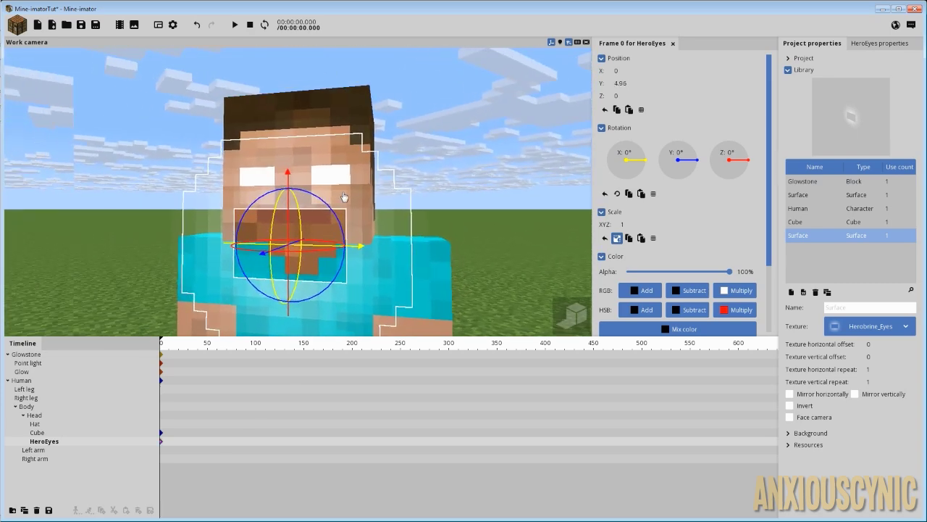
pyautogui.moveTo(381, 220); pyautogui.dragTo(279, 242)
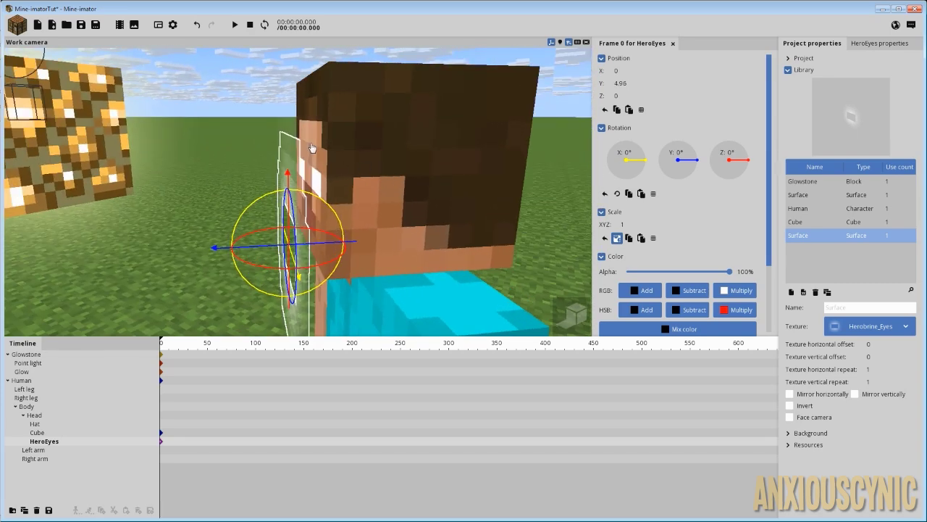
# Set the HeroEyes surface's Y position to 4.02 so it sits just in front of the face.
pyautogui.moveTo(315, 154); pyautogui.dragTo(342, 161, button='right')
pyautogui.moveTo(378, 206); pyautogui.dragTo(395, 211, button='right')
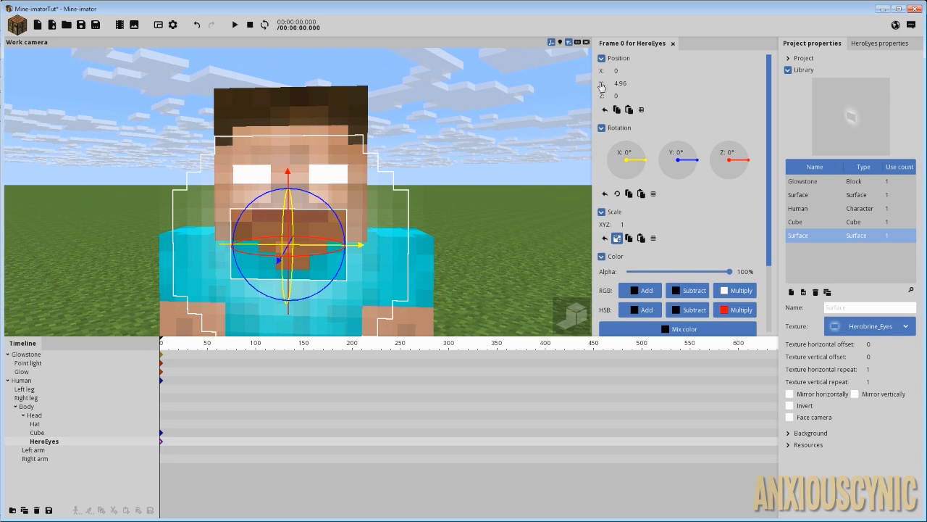
pyautogui.click(625, 80)
pyautogui.write('4')
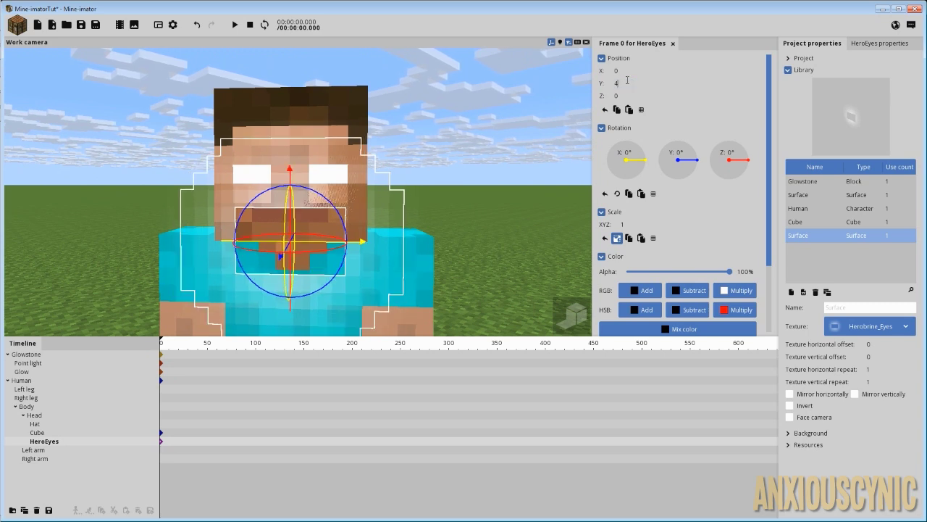
pyautogui.write('.02')
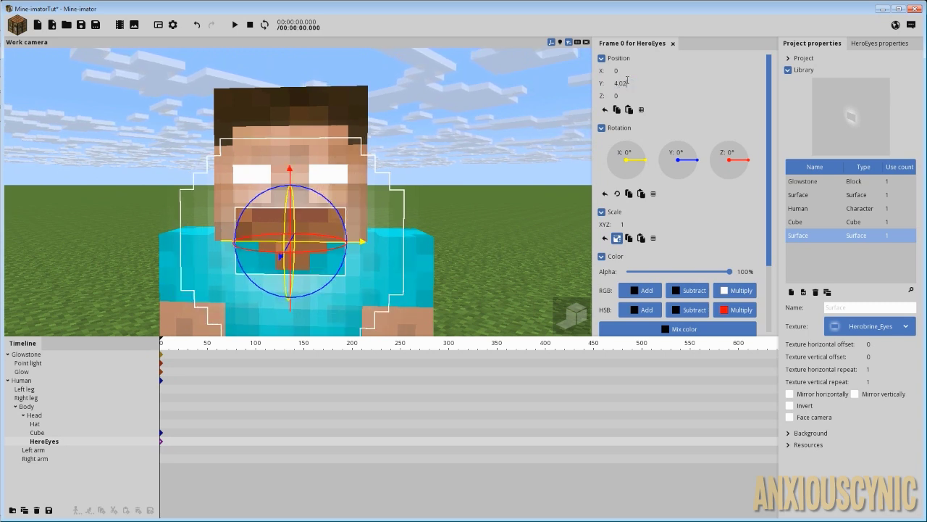
# Move the HeroEyes surface to X -2.00 and Z 3.50, centred over the eye on the negative X side.
pyautogui.moveTo(292, 171); pyautogui.dragTo(292, 104)
pyautogui.moveTo(358, 175); pyautogui.dragTo(320, 174)
pyautogui.scroll(6, 304, 217)
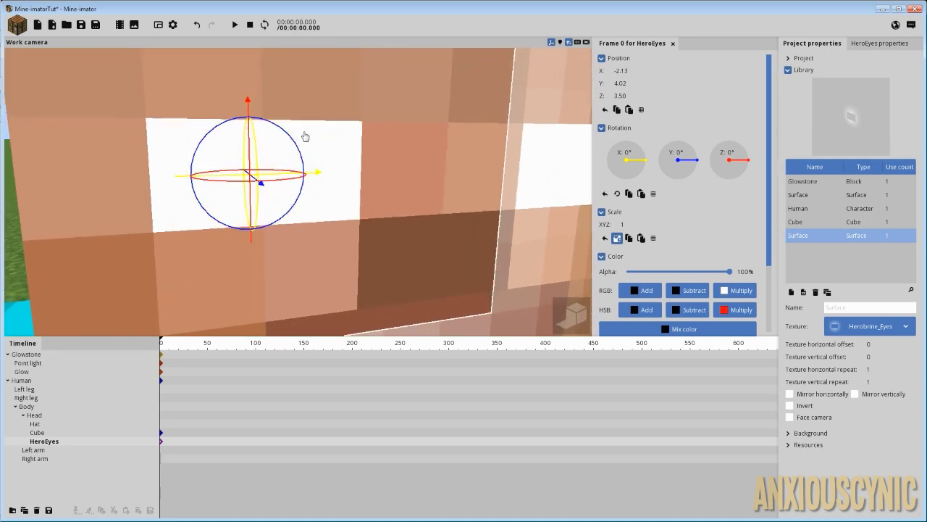
pyautogui.moveTo(305, 136); pyautogui.dragTo(298, 126)
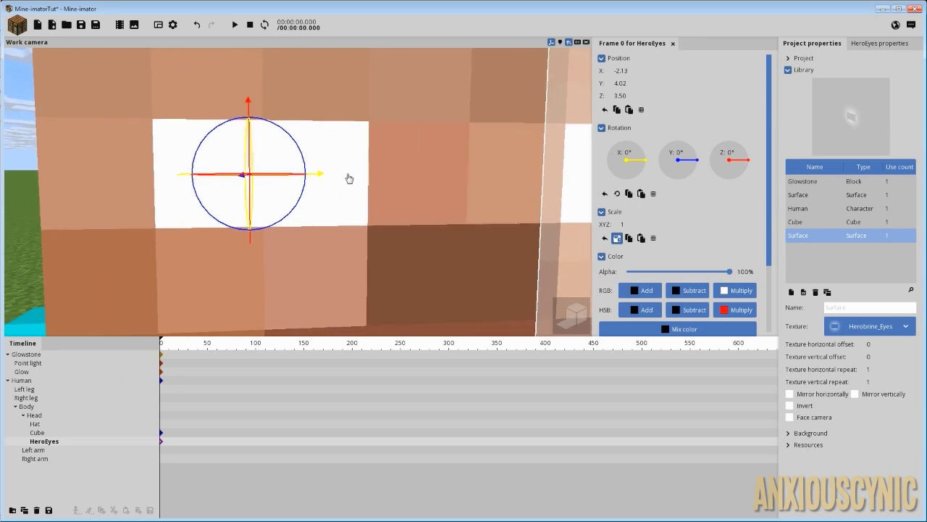
pyautogui.moveTo(320, 175); pyautogui.dragTo(331, 175)
pyautogui.moveTo(331, 175); pyautogui.dragTo(333, 174)
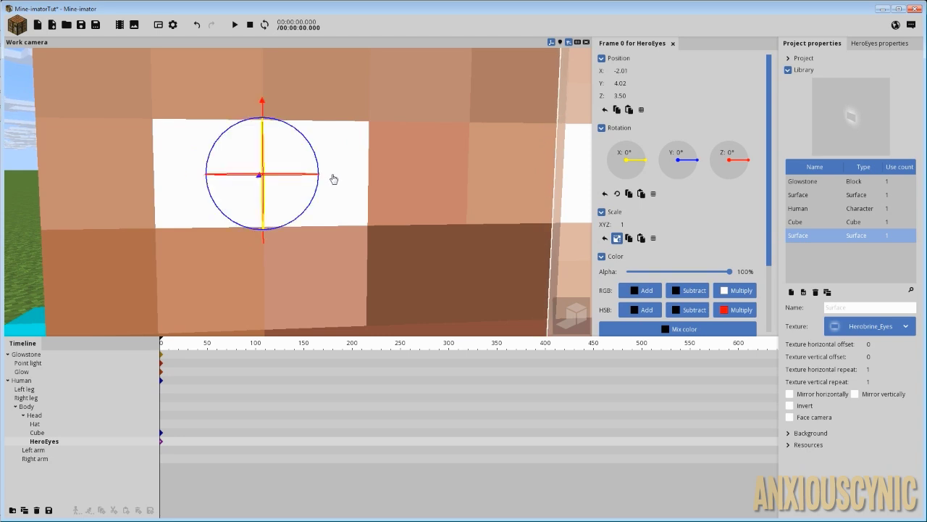
pyautogui.moveTo(333, 179); pyautogui.dragTo(338, 178)
# Scale the HeroEyes surface uniformly to 0.275 so the glow surrounds only that eye, and save the project.
pyautogui.scroll(-6, 374, 197)
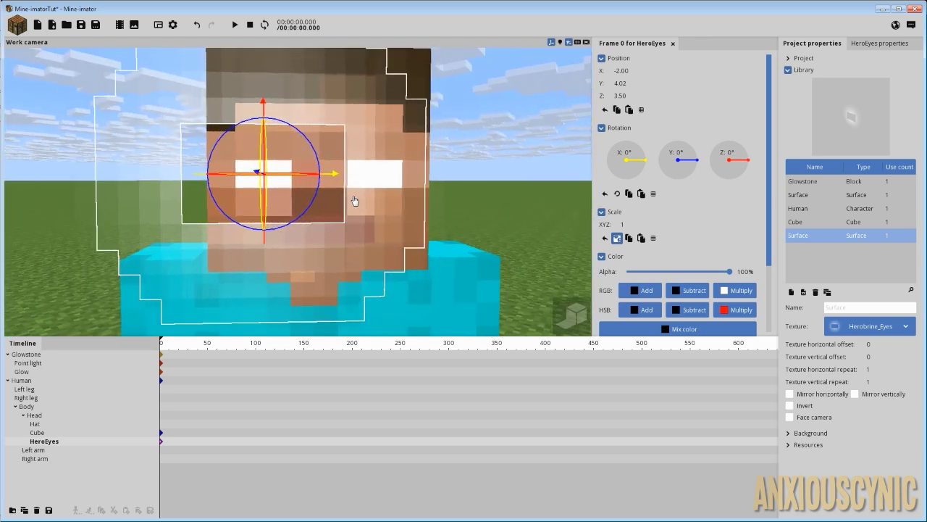
pyautogui.scroll(-5, 354, 201)
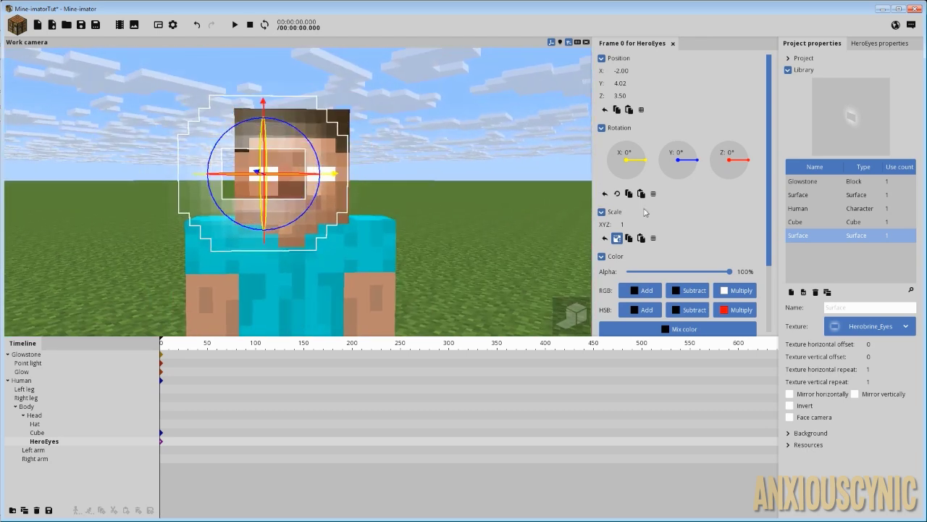
pyautogui.moveTo(625, 225); pyautogui.dragTo(593, 225)
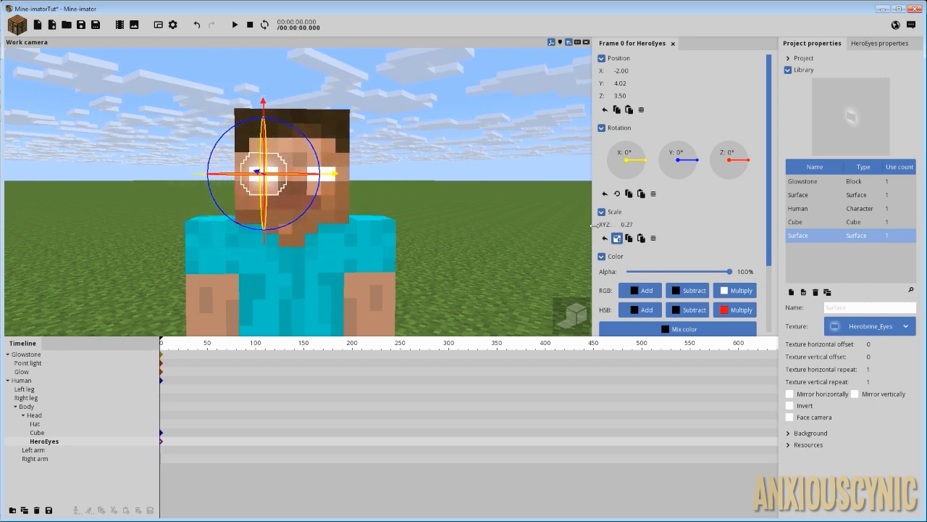
pyautogui.scroll(10, 387, 195)
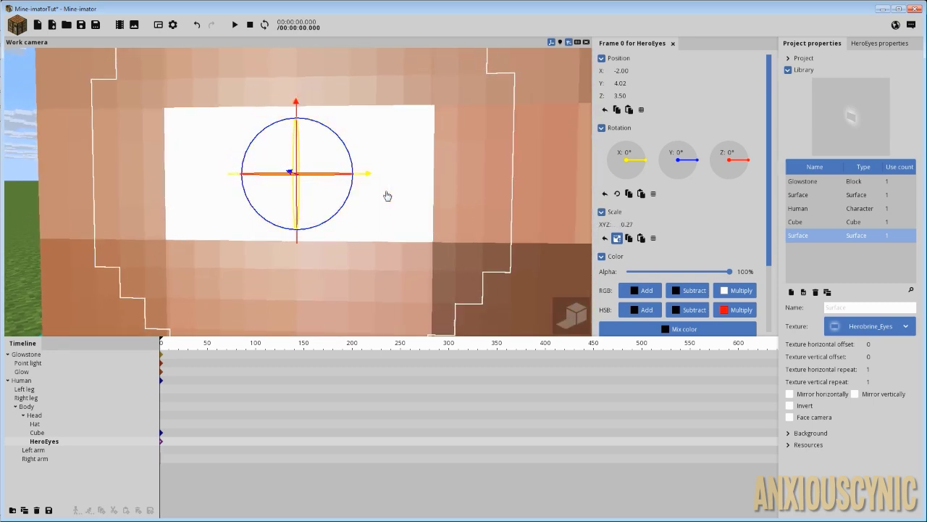
pyautogui.moveTo(387, 196)
pyautogui.mouseDown()
pyautogui.moveTo(293, 175)
pyautogui.moveTo(397, 187)
pyautogui.mouseUp()
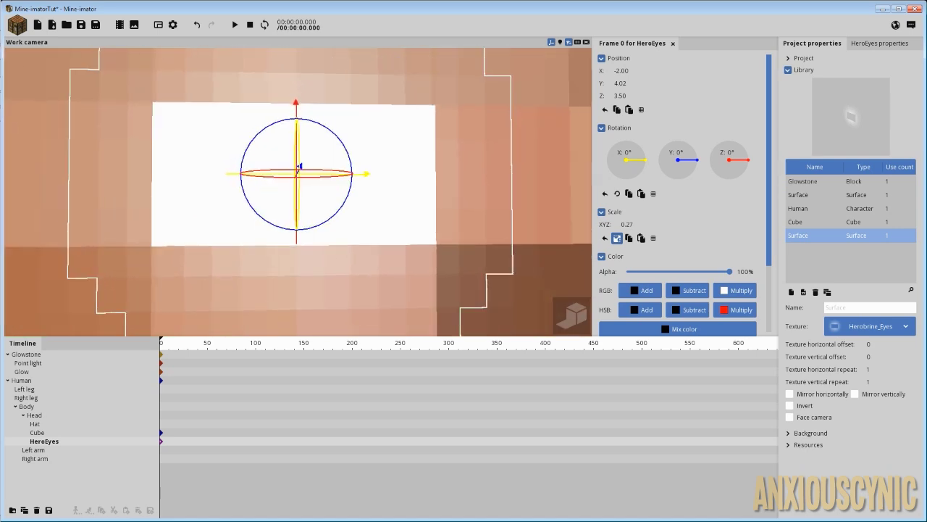
pyautogui.moveTo(631, 224); pyautogui.dragTo(632, 223)
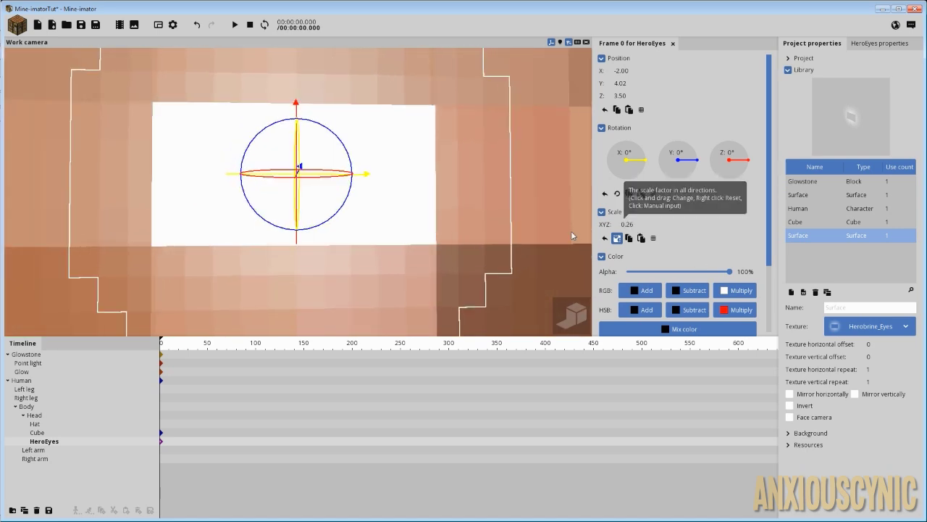
pyautogui.scroll(-2, 460, 226)
pyautogui.moveTo(460, 226); pyautogui.dragTo(462, 236)
pyautogui.scroll(-4, 461, 236)
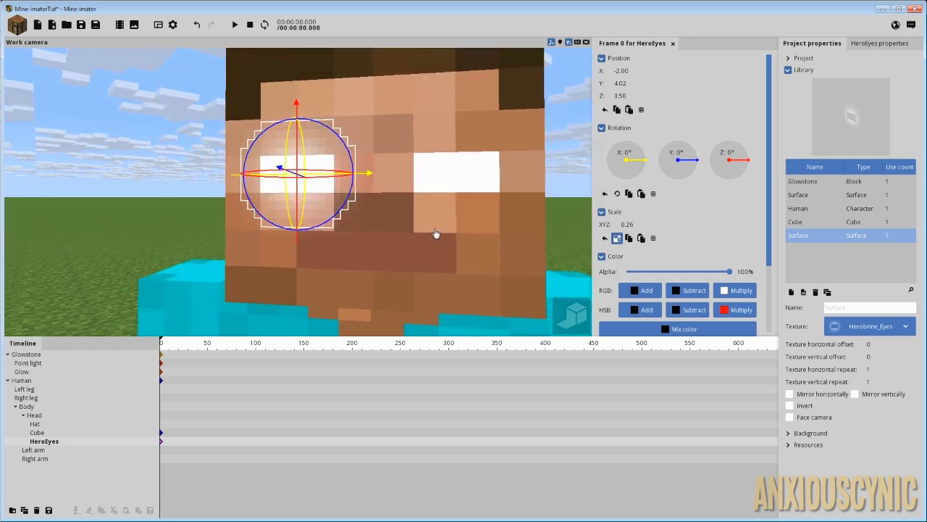
pyautogui.moveTo(632, 224); pyautogui.dragTo(632, 224)
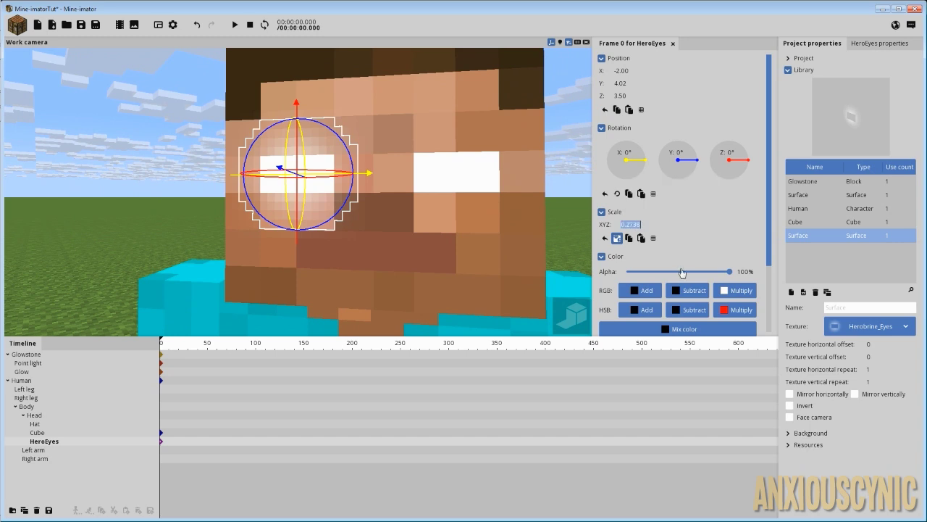
pyautogui.write('0.27')
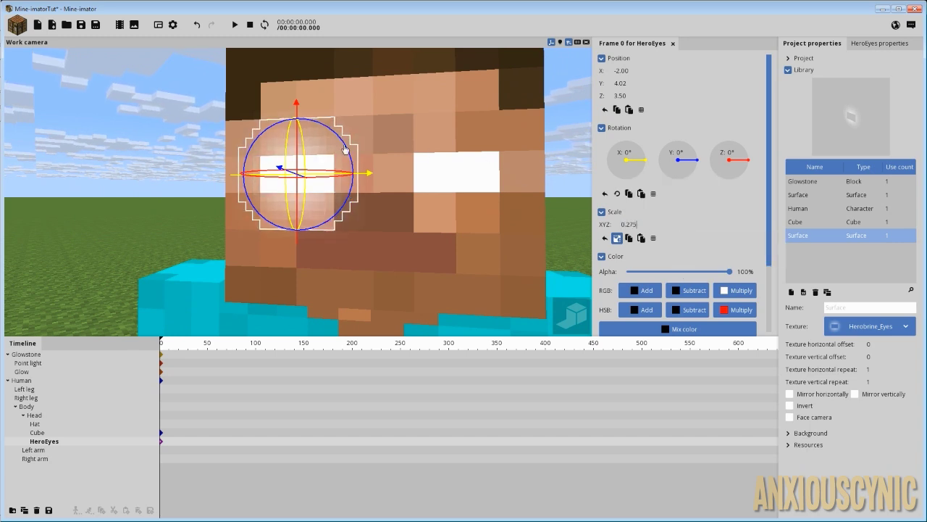
pyautogui.click(82, 26)
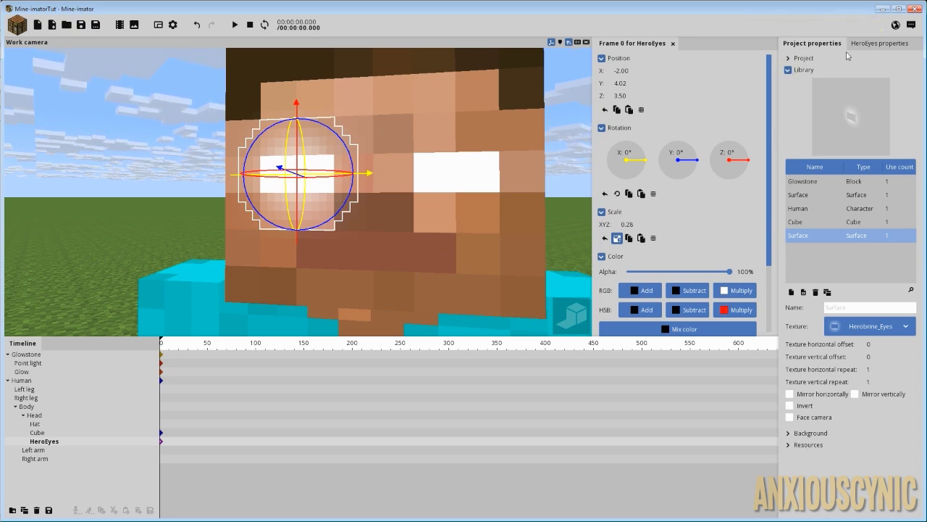
# Turn off Cast shadows and set Render depth to 2 for the HeroEyes surface, then save the project.
pyautogui.click(870, 43)
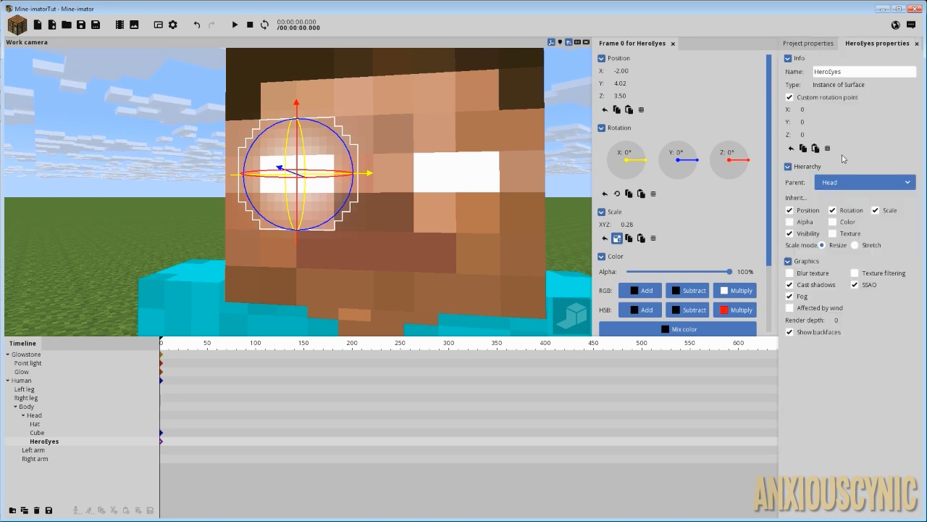
pyautogui.click(810, 290)
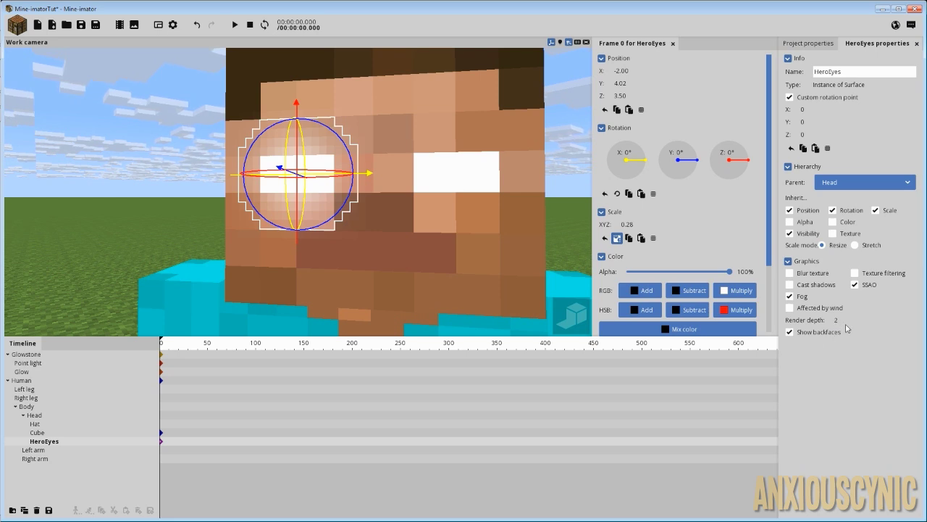
pyautogui.click(81, 24)
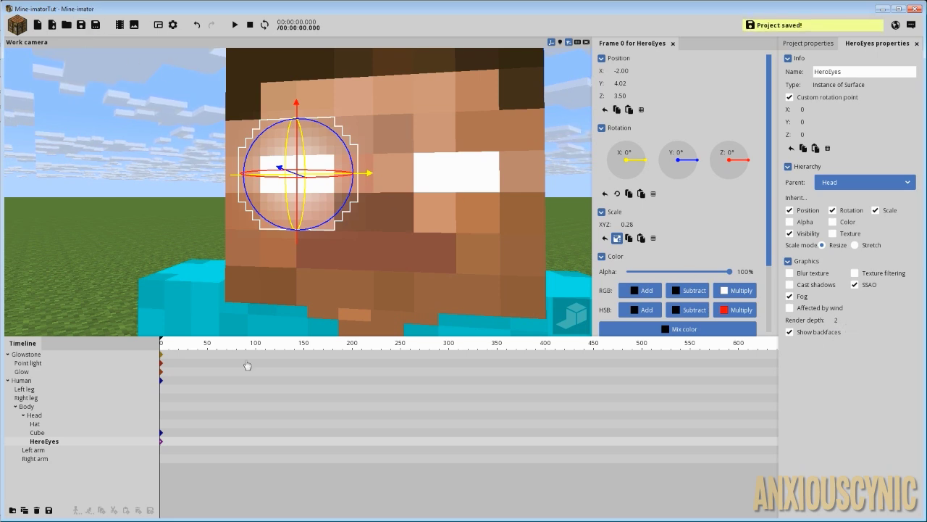
# Duplicate the HeroEyes surface and move the copy to X 2.00, centred over the other eye.
pyautogui.click(24, 510)
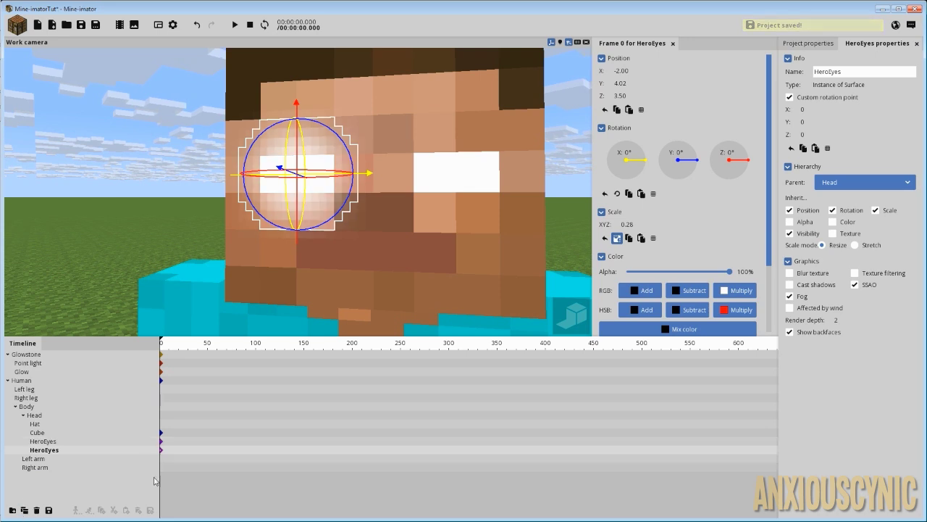
pyautogui.moveTo(369, 174); pyautogui.dragTo(529, 187)
pyautogui.moveTo(515, 145); pyautogui.dragTo(502, 161, button='right')
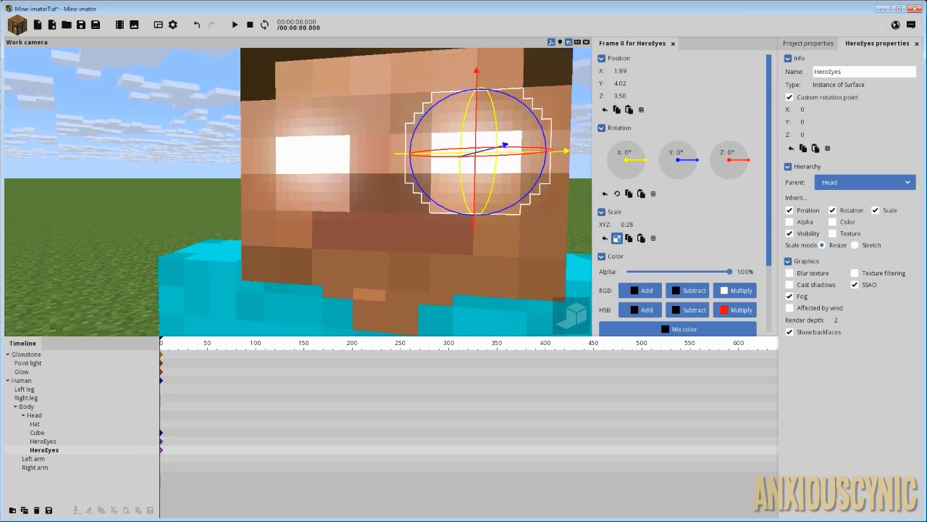
pyautogui.scroll(2, 523, 136)
pyautogui.moveTo(515, 145); pyautogui.dragTo(519, 139)
pyautogui.scroll(4, 517, 134)
pyautogui.scroll(3, 519, 138)
pyautogui.scroll(-3, 519, 138)
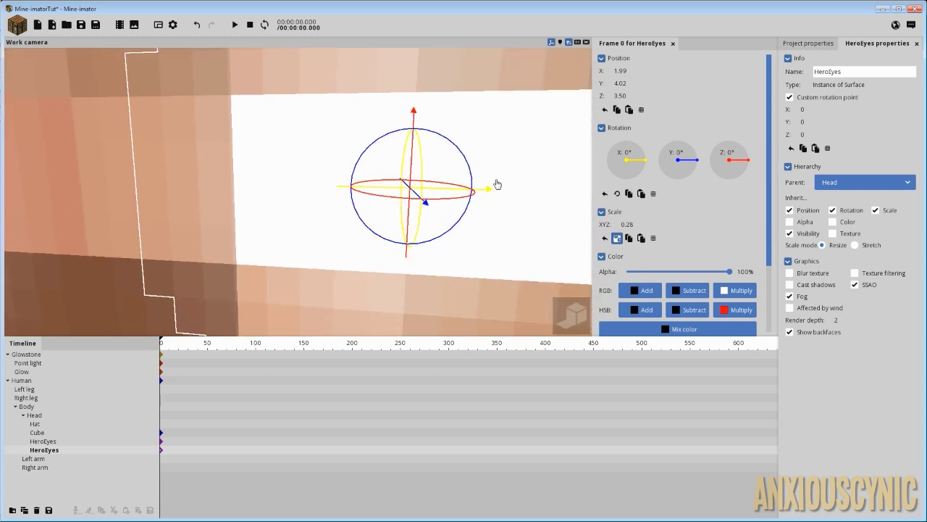
pyautogui.moveTo(523, 174); pyautogui.dragTo(492, 192)
pyautogui.moveTo(464, 155); pyautogui.dragTo(472, 156)
pyautogui.scroll(-6, 459, 157)
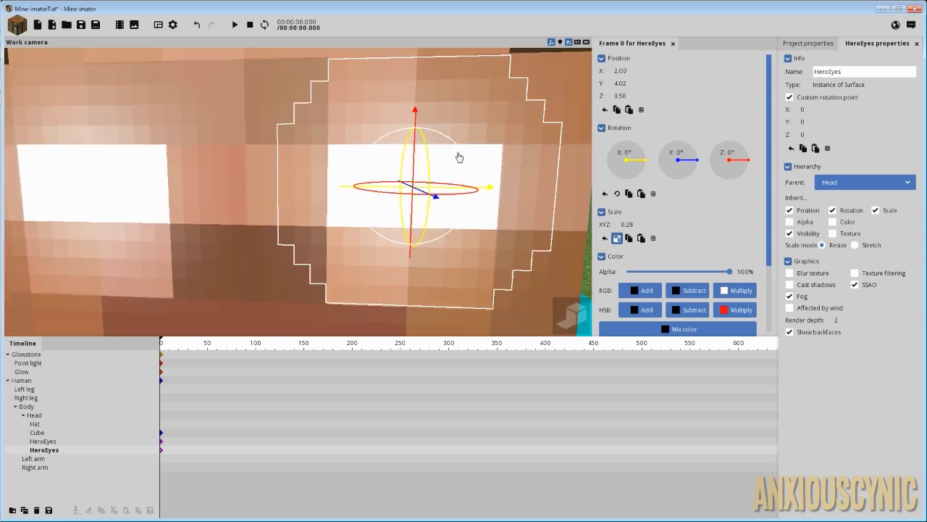
# Enable Blur texture for both HeroEyes surfaces.
pyautogui.moveTo(481, 194); pyautogui.dragTo(484, 178)
pyautogui.scroll(5, 494, 243)
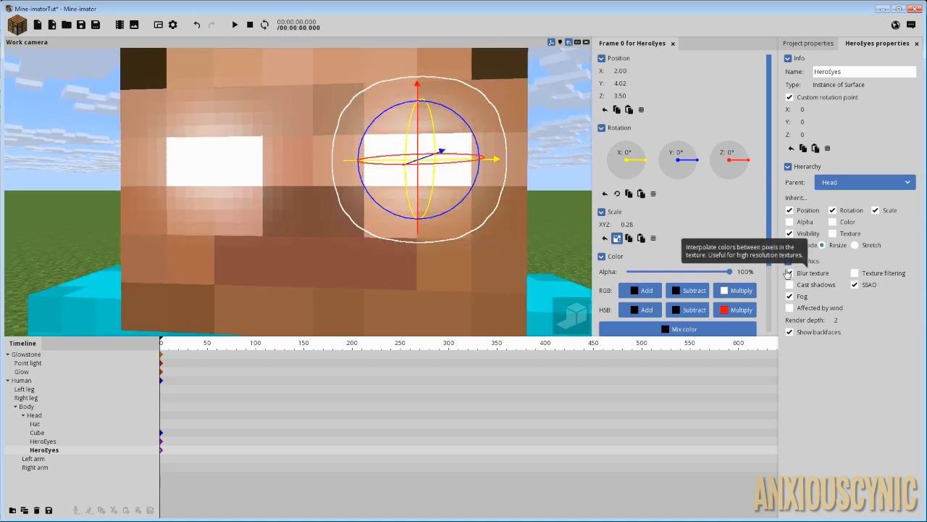
pyautogui.click(64, 441)
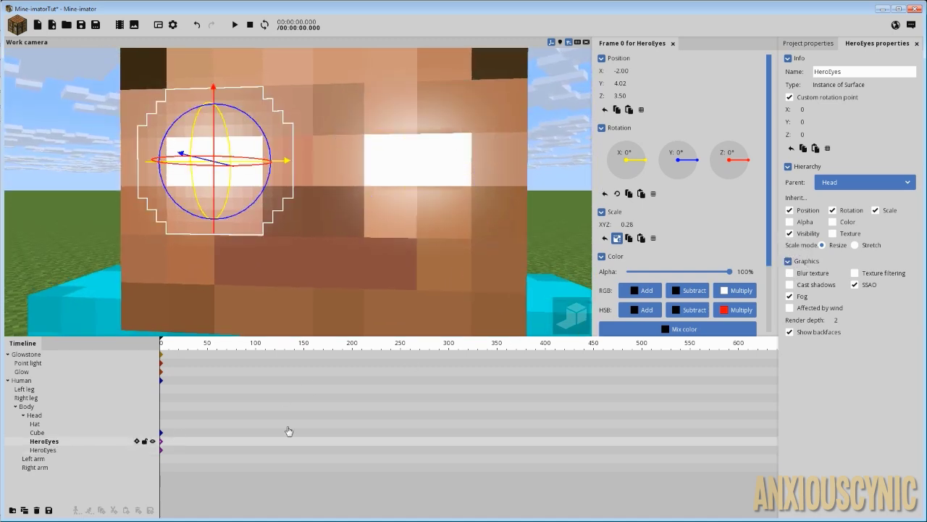
pyautogui.click(804, 274)
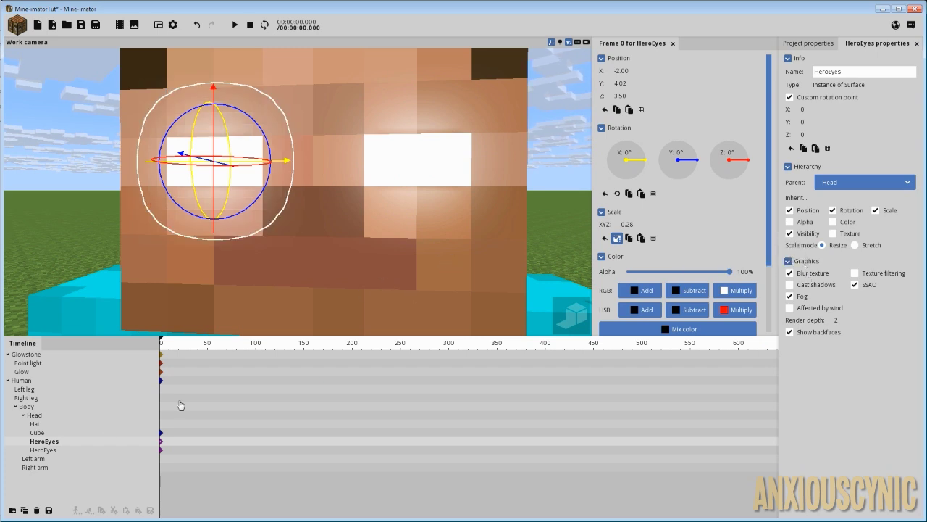
# Select both HeroEyes surfaces together and set their uniform scale to 0.22.
pyautogui.keyDown('shift'); pyautogui.click(51, 450); pyautogui.keyUp('shift')
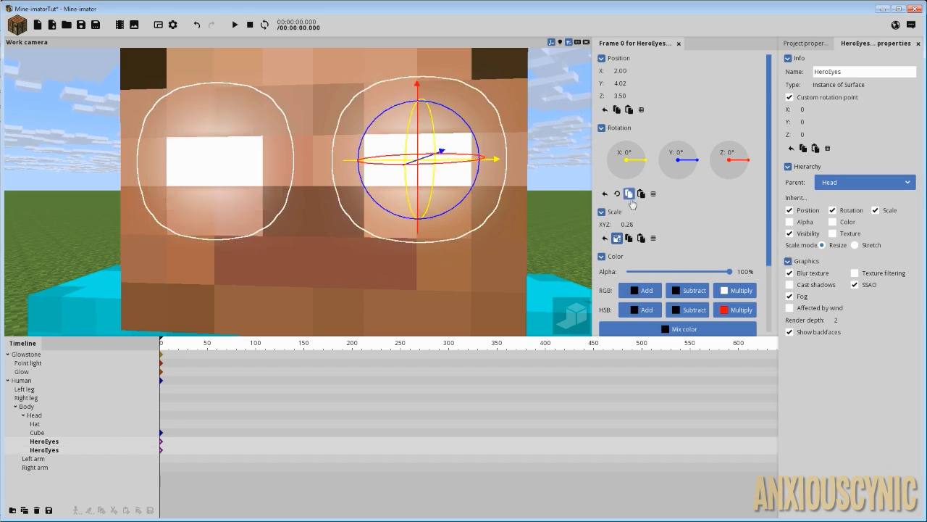
pyautogui.moveTo(627, 223); pyautogui.dragTo(626, 224)
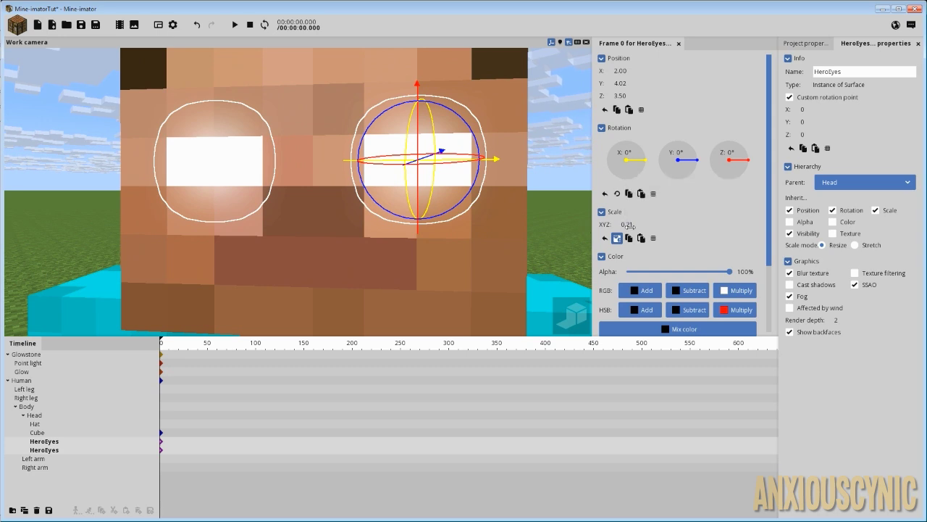
pyautogui.write('0')
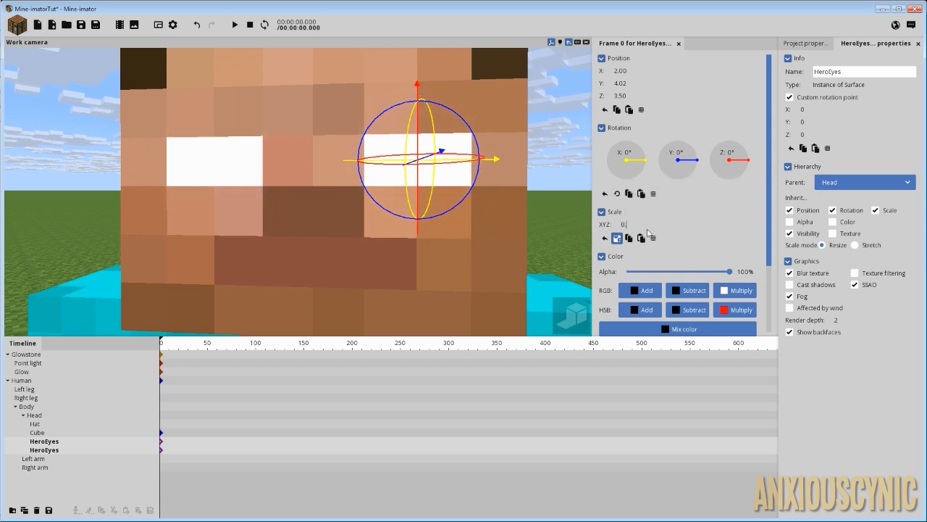
pyautogui.write('.25')
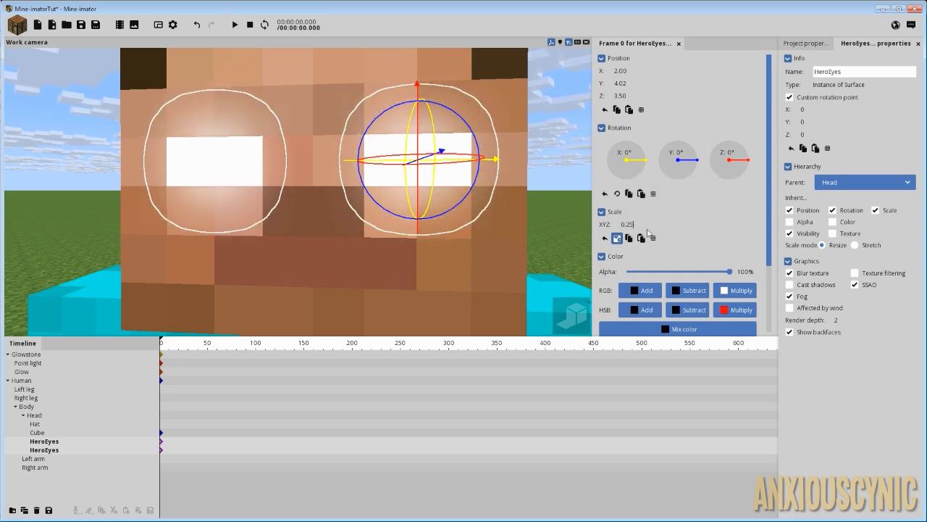
pyautogui.press('BackSpace')
pyautogui.write('2')
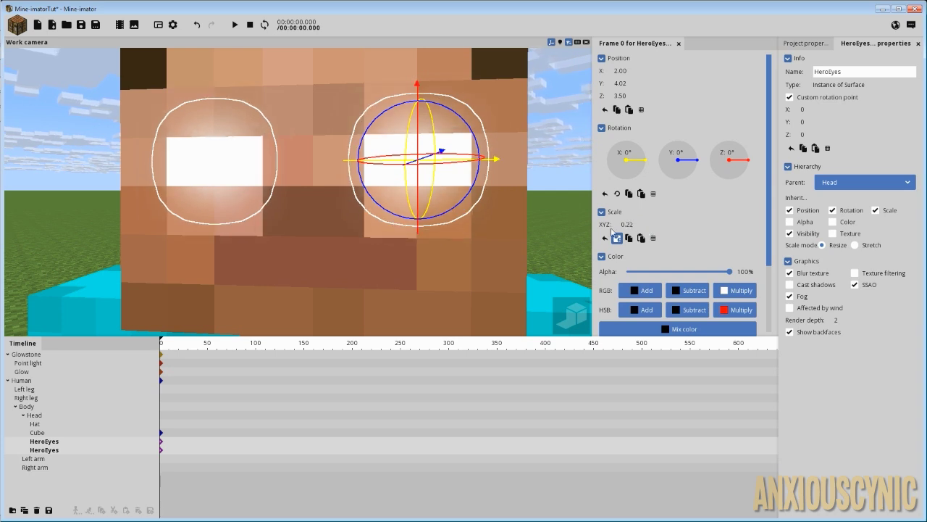
# Switch both HeroEyes surfaces to separate per-axis scaling and set their X scale to 0.28.
pyautogui.click(617, 238)
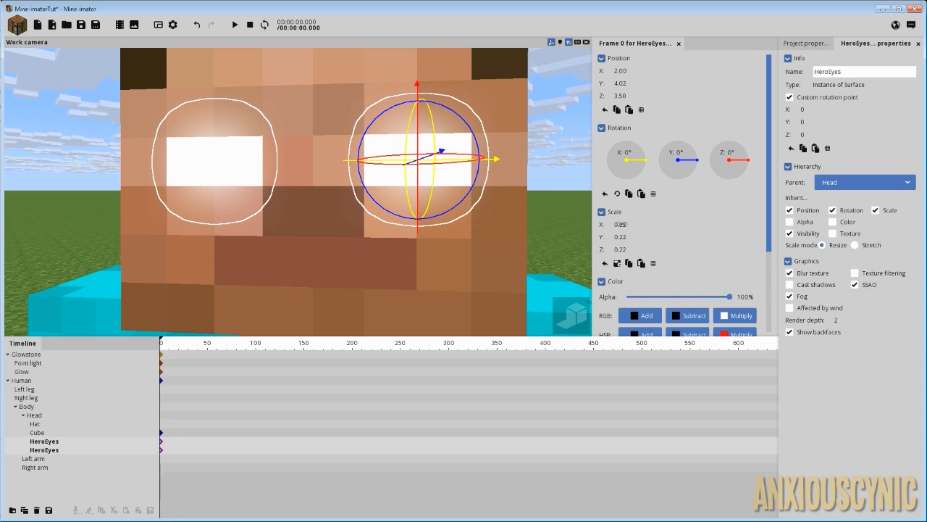
pyautogui.moveTo(513, 151); pyautogui.dragTo(492, 165)
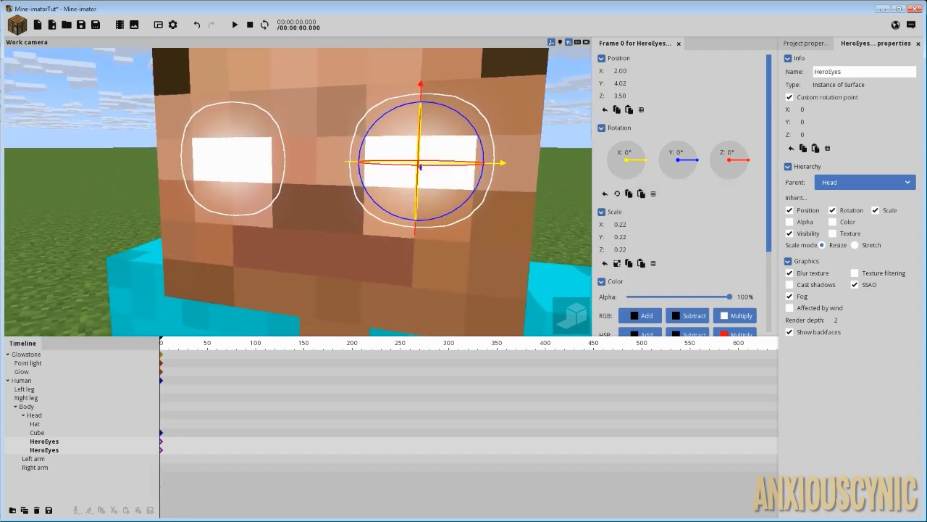
pyautogui.moveTo(499, 154); pyautogui.dragTo(493, 155, button='right')
pyautogui.moveTo(621, 225); pyautogui.dragTo(627, 226)
pyautogui.click(627, 226)
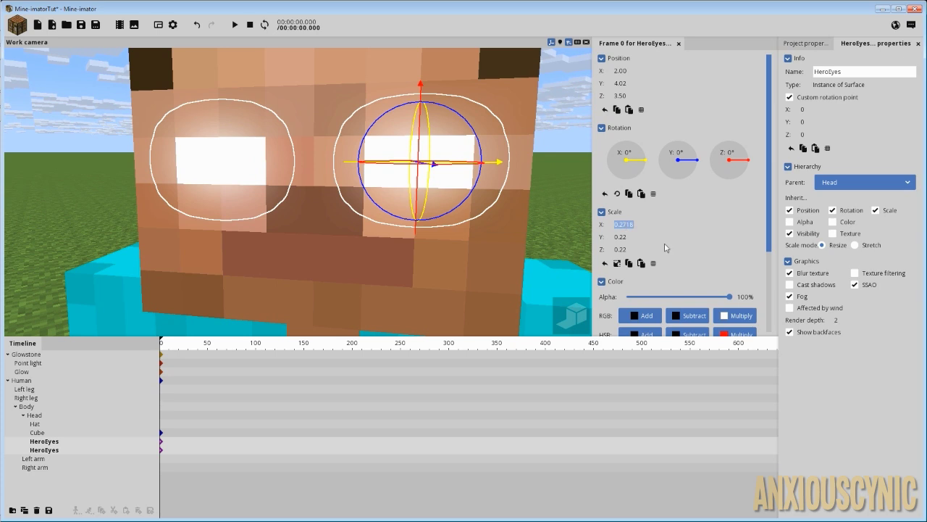
pyautogui.write('0.27')
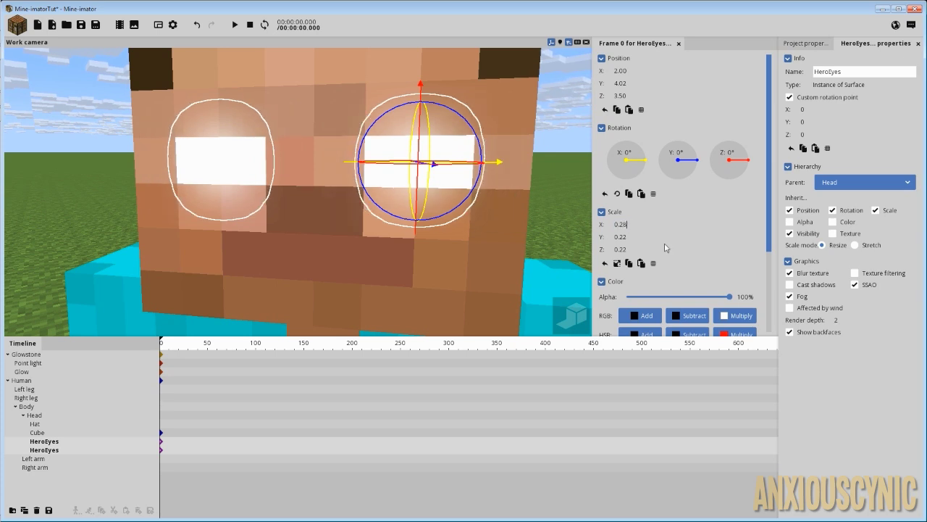
# Set the X scale of both HeroEyes surfaces to 0.27 and deselect them.
pyautogui.press('Return')
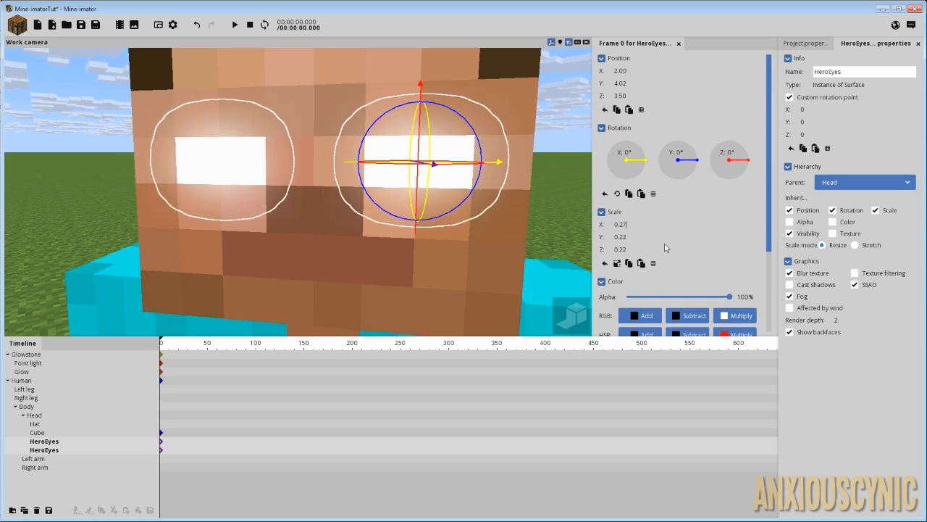
pyautogui.moveTo(511, 249); pyautogui.dragTo(507, 250)
pyautogui.scroll(-5, 519, 218)
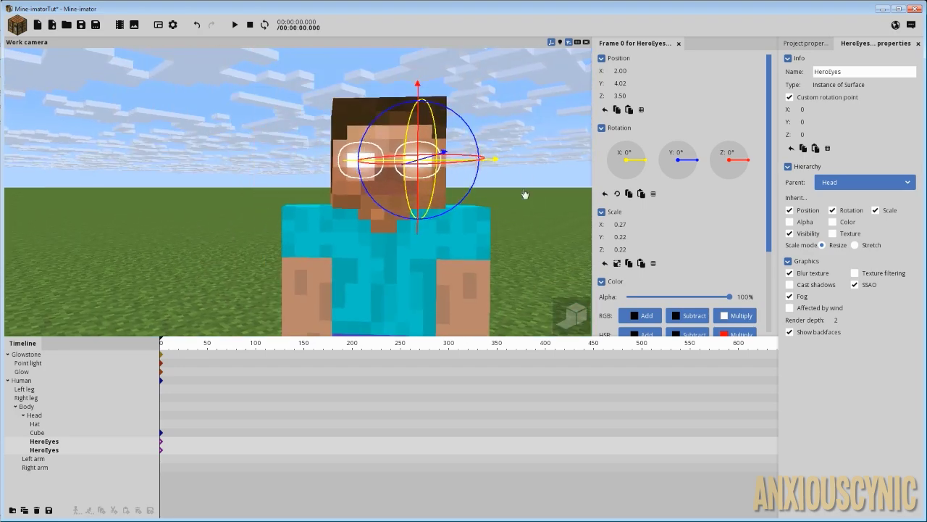
pyautogui.click(524, 200)
pyautogui.moveTo(524, 202); pyautogui.dragTo(542, 174)
pyautogui.click(545, 129)
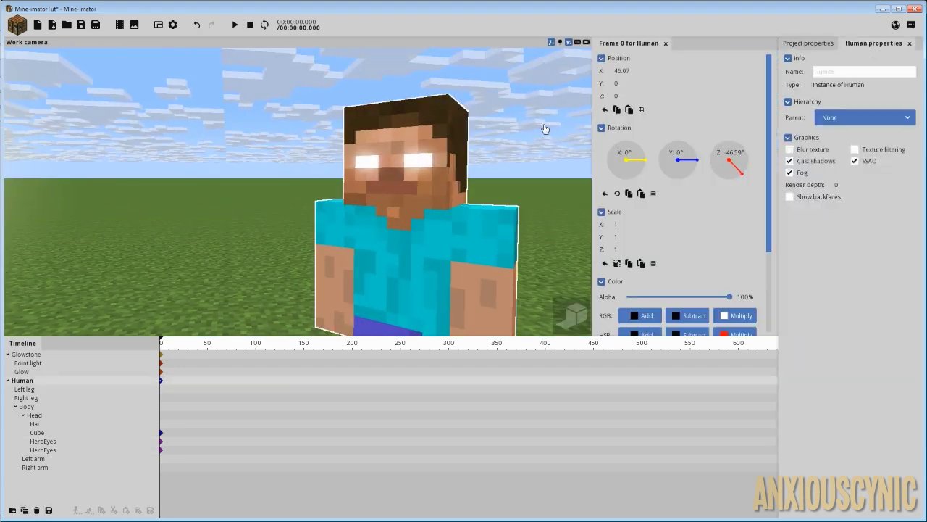
# Tilt and turn the Human's head to about X -3.36° and Z -14.53°, and reset its Z rotation.
pyautogui.click(455, 146)
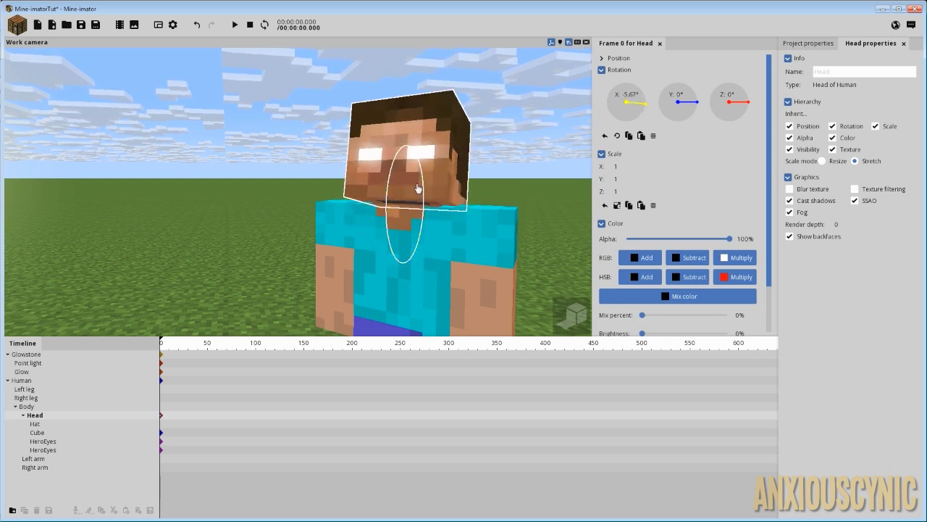
pyautogui.moveTo(418, 188); pyautogui.dragTo(583, 146)
pyautogui.moveTo(739, 103); pyautogui.dragTo(745, 106)
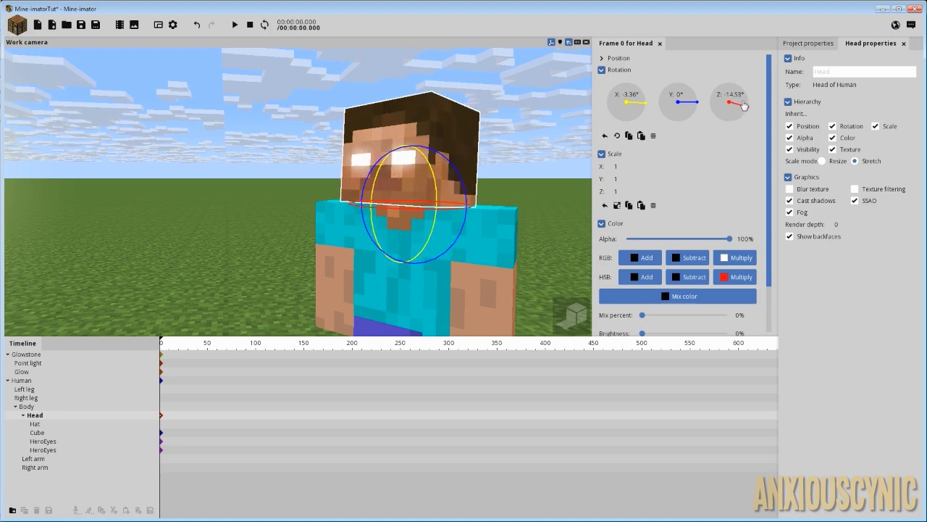
pyautogui.rightClick(744, 106)
# Look over the glowstone block and the human with glowing eyes, up close and from a distance.
pyautogui.moveTo(511, 148); pyautogui.dragTo(286, 191, button='right')
pyautogui.press('w')
pyautogui.scroll(-5, 286, 191)
pyautogui.click(453, 153)
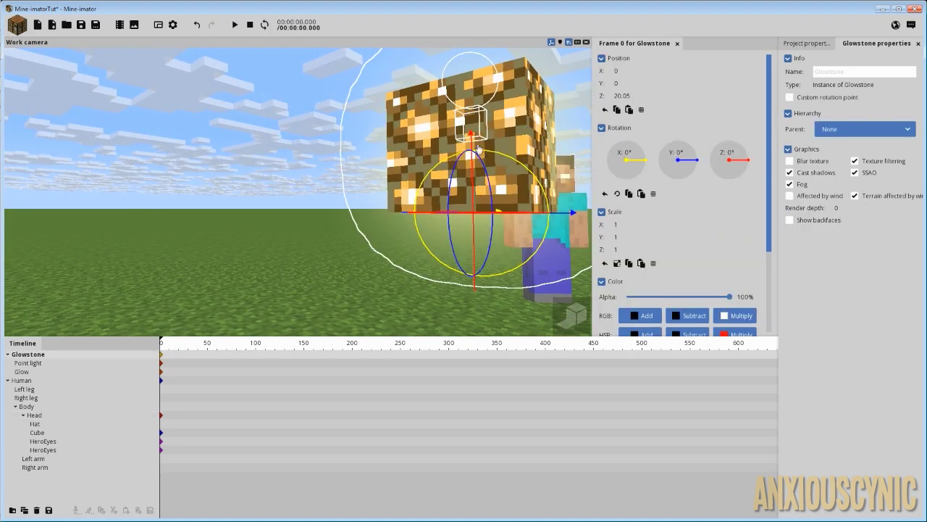
pyautogui.moveTo(453, 152); pyautogui.dragTo(453, 152)
pyautogui.moveTo(453, 152); pyautogui.dragTo(453, 132, button='right')
pyautogui.click(455, 156)
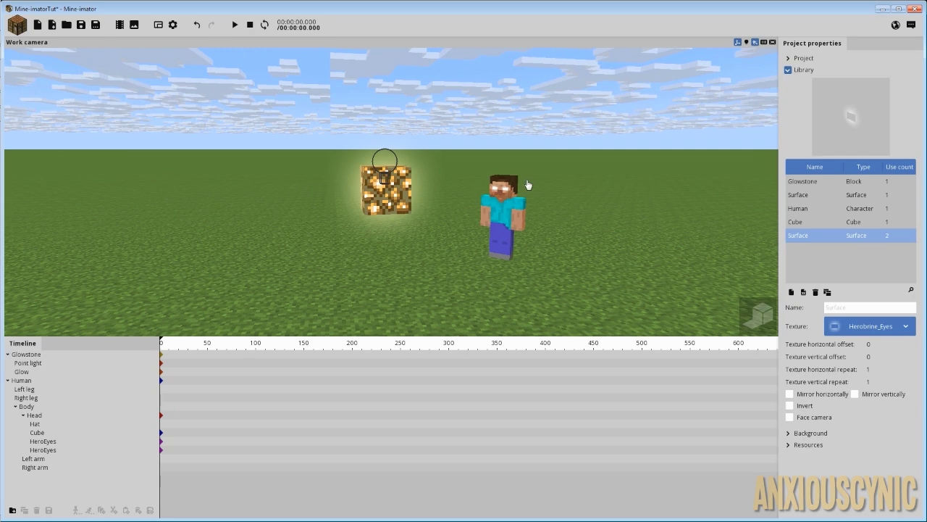
pyautogui.moveTo(528, 186); pyautogui.dragTo(520, 186, button='right')
pyautogui.scroll(3, 519, 186)
# Set the background's time of day to night and show the scene in the rendered view.
pyautogui.click(797, 70)
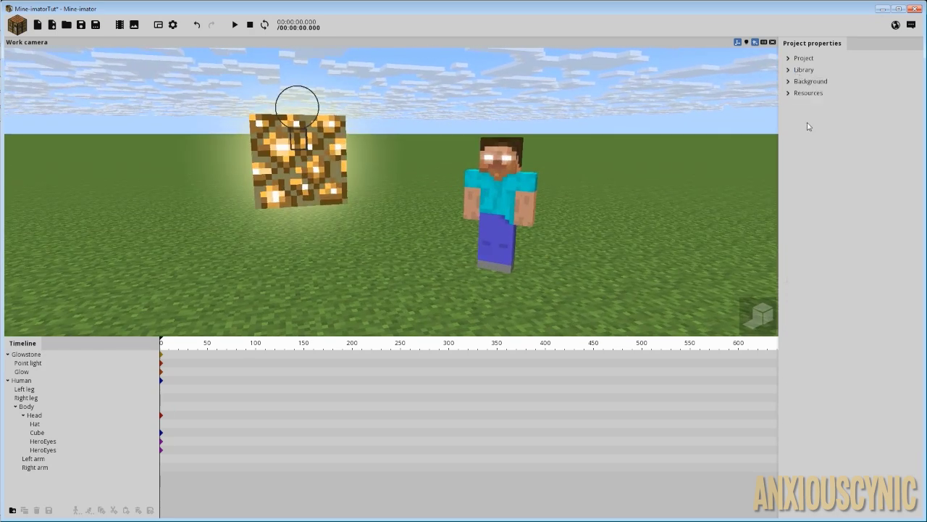
pyautogui.click(806, 82)
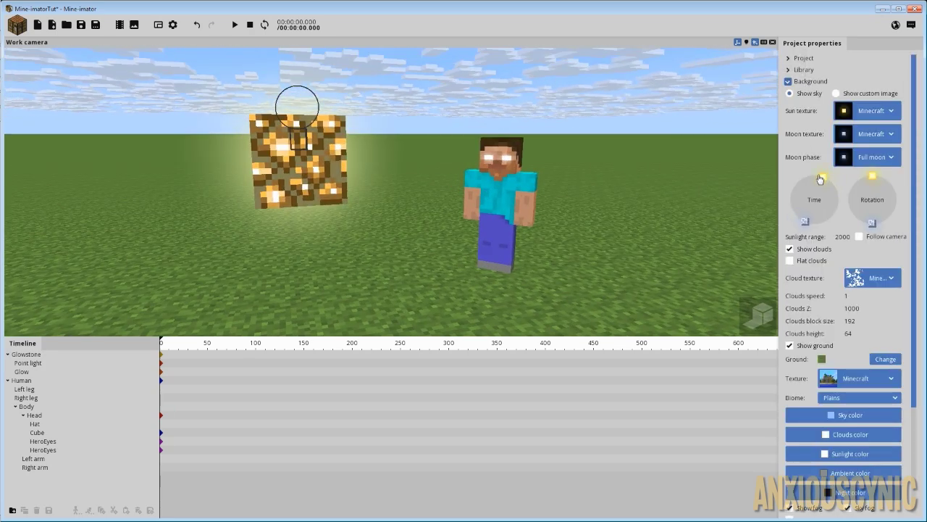
pyautogui.moveTo(782, 197); pyautogui.dragTo(800, 230)
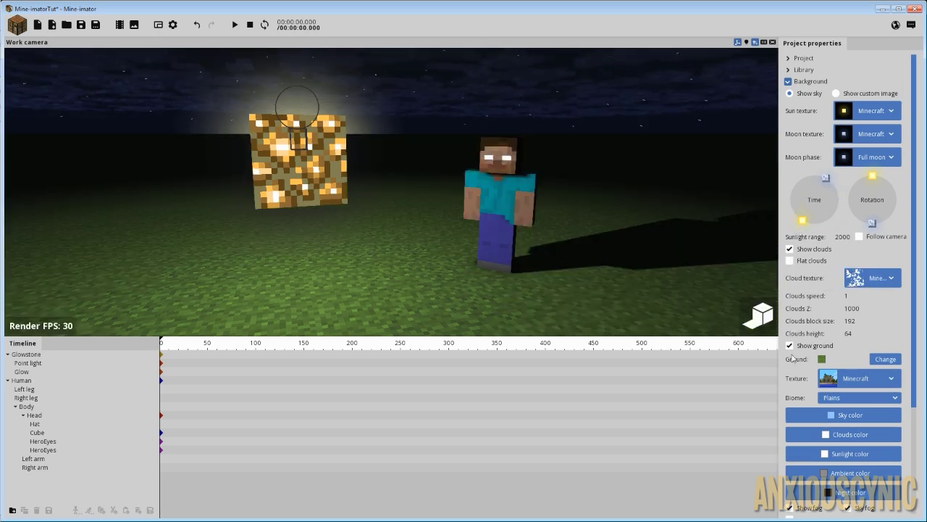
# Select both HeroEyes surfaces and raise their Brightness to 100%.
pyautogui.moveTo(616, 232); pyautogui.dragTo(598, 224)
pyautogui.scroll(-2, 616, 232)
pyautogui.scroll(5, 598, 236)
pyautogui.moveTo(598, 225); pyautogui.dragTo(609, 227, button='right')
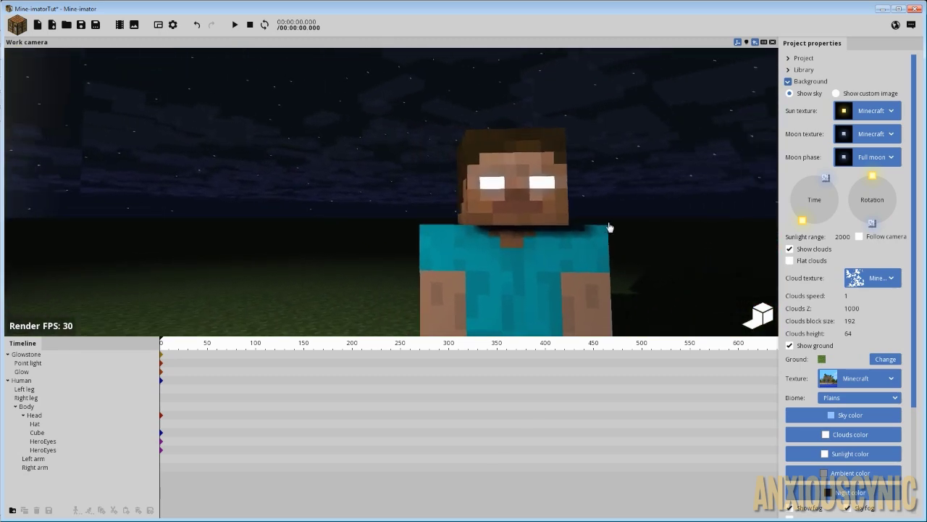
pyautogui.click(45, 450)
pyautogui.keyDown('ctrl'); pyautogui.click(44, 442); pyautogui.keyUp('ctrl')
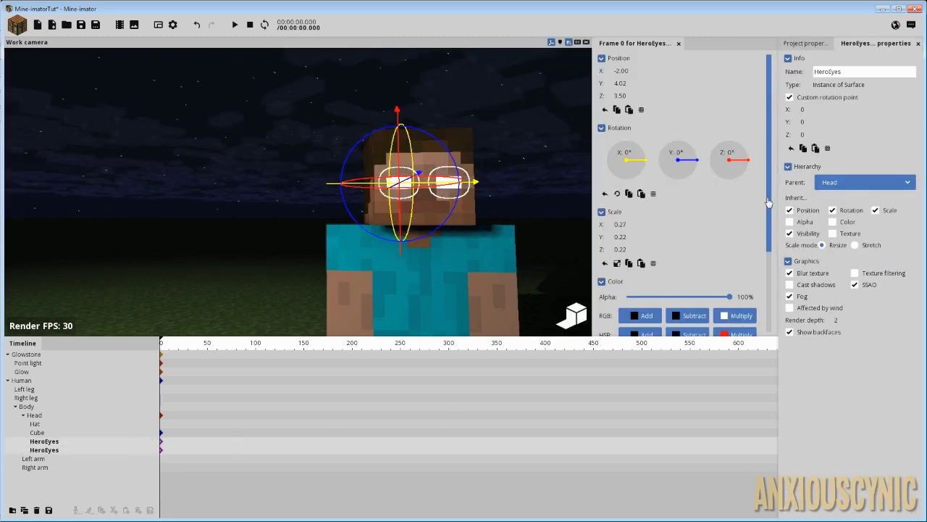
pyautogui.moveTo(768, 203); pyautogui.dragTo(769, 282)
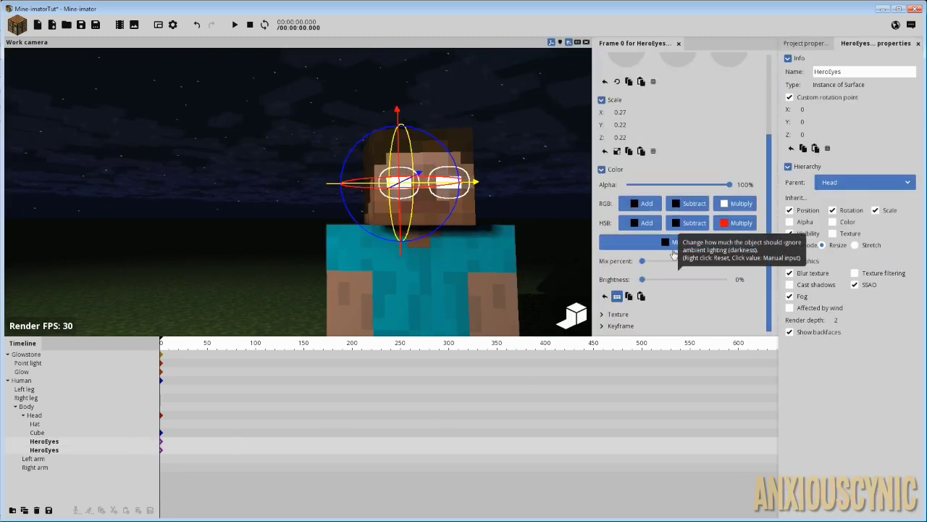
pyautogui.moveTo(655, 283); pyautogui.dragTo(727, 281)
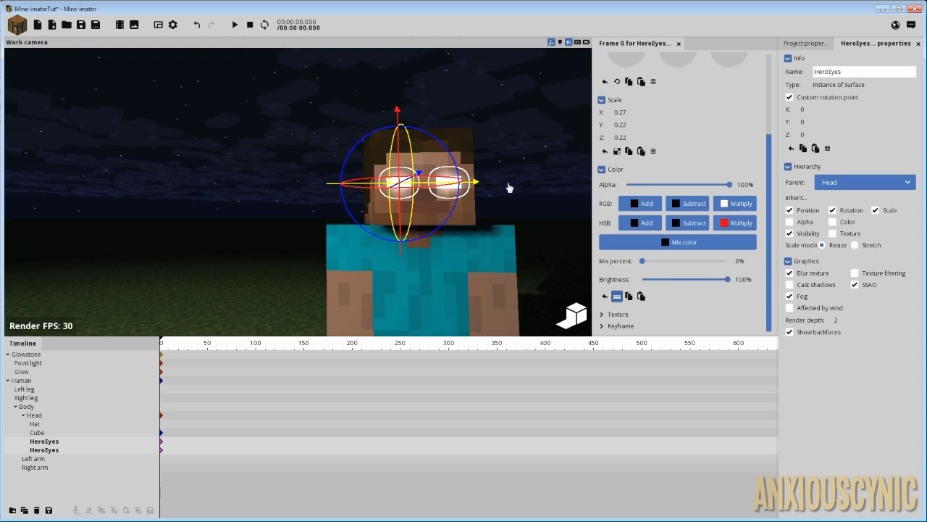
pyautogui.click(511, 196)
# Examine the eye glow and the glowstone's glow in the night scene from several angles.
pyautogui.scroll(-6, 540, 197)
pyautogui.moveTo(529, 210)
pyautogui.mouseDown()
pyautogui.moveTo(535, 221)
pyautogui.moveTo(526, 220)
pyautogui.moveTo(539, 220)
pyautogui.mouseUp()
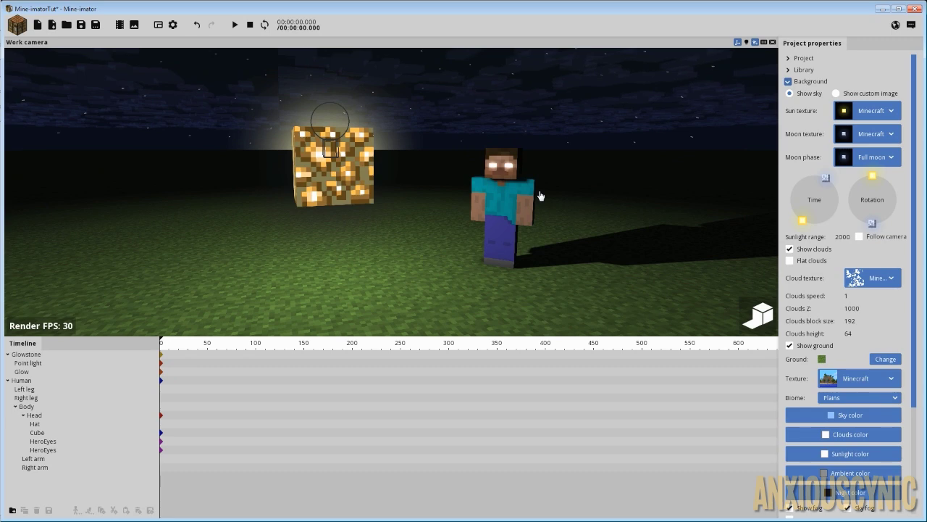
pyautogui.moveTo(538, 220); pyautogui.dragTo(486, 200)
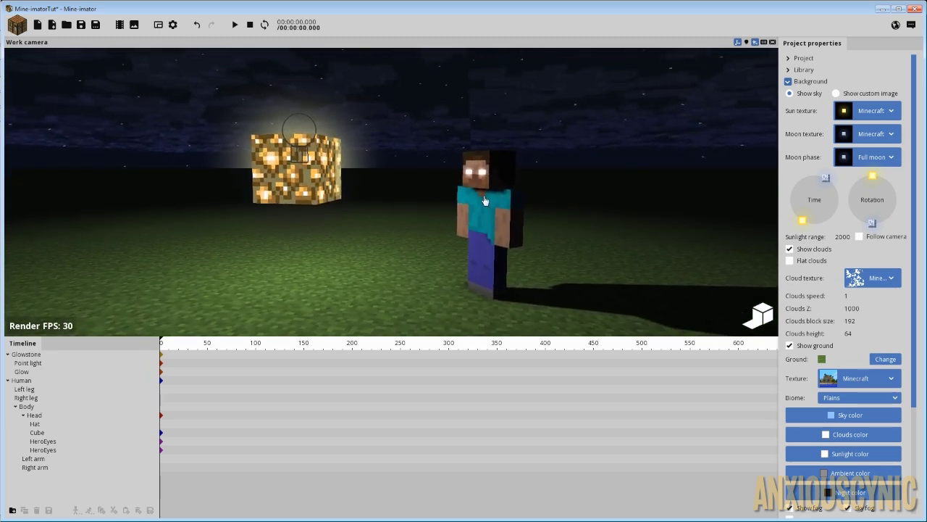
pyautogui.moveTo(383, 199); pyautogui.dragTo(370, 203, button='right')
pyautogui.moveTo(369, 203)
pyautogui.mouseDown()
pyautogui.moveTo(382, 163)
pyautogui.moveTo(380, 190)
pyautogui.moveTo(376, 199)
pyautogui.moveTo(368, 189)
pyautogui.moveTo(355, 236)
pyautogui.moveTo(359, 209)
pyautogui.mouseUp()
pyautogui.moveTo(370, 203); pyautogui.dragTo(370, 203, button='right')
pyautogui.moveTo(319, 203); pyautogui.dragTo(280, 234)
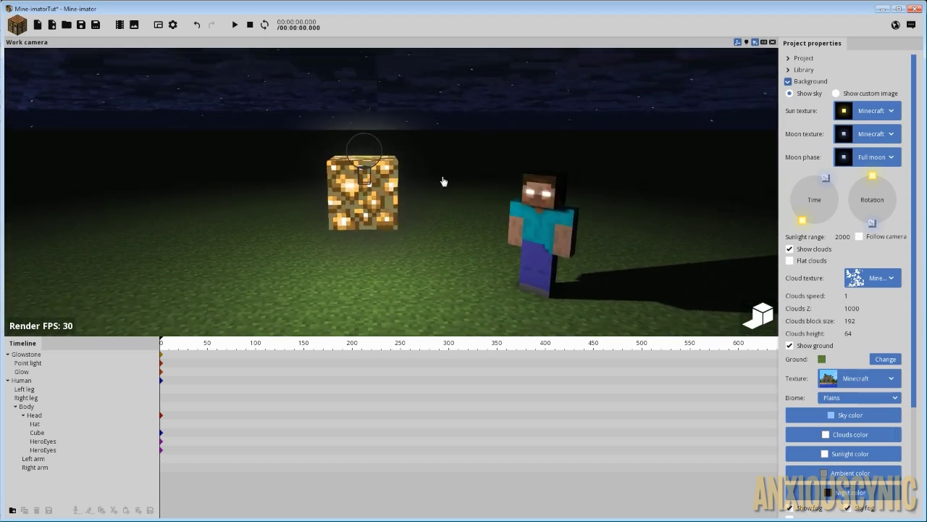
pyautogui.moveTo(444, 181); pyautogui.dragTo(444, 181, button='right')
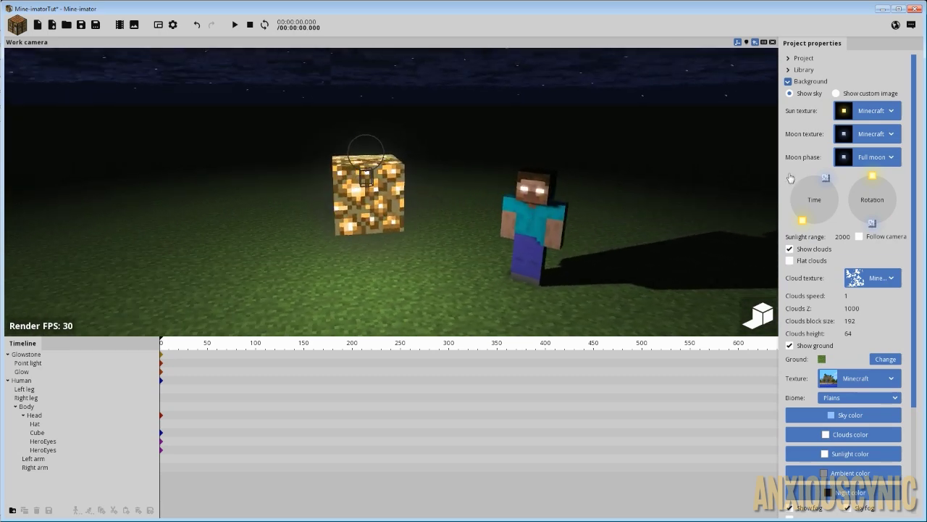
# Hide the ground to view the full glow around the glowstone, and show the ground again.
pyautogui.click(790, 346)
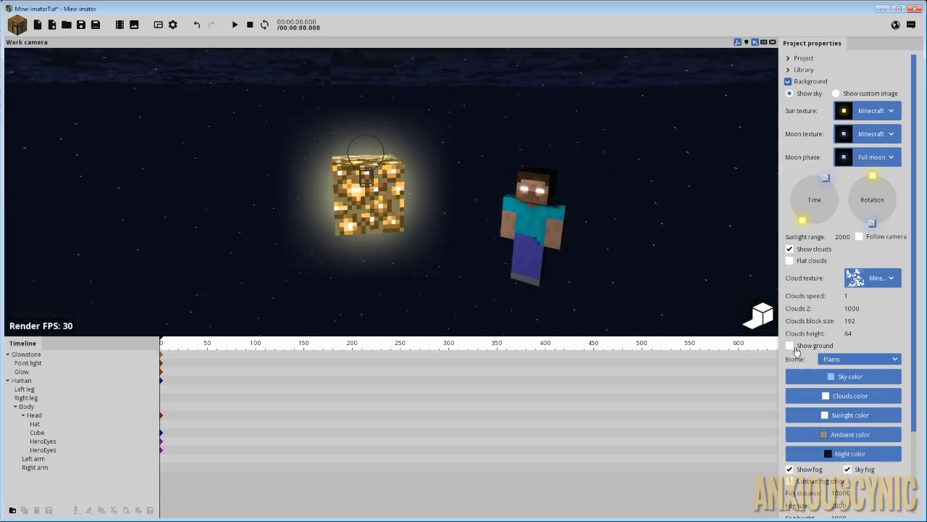
pyautogui.moveTo(488, 216); pyautogui.dragTo(487, 216)
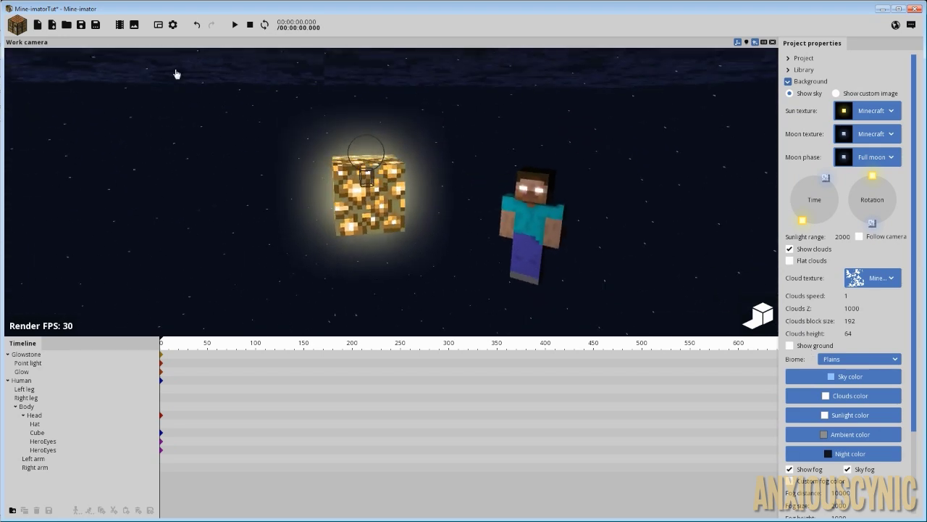
pyautogui.click(808, 347)
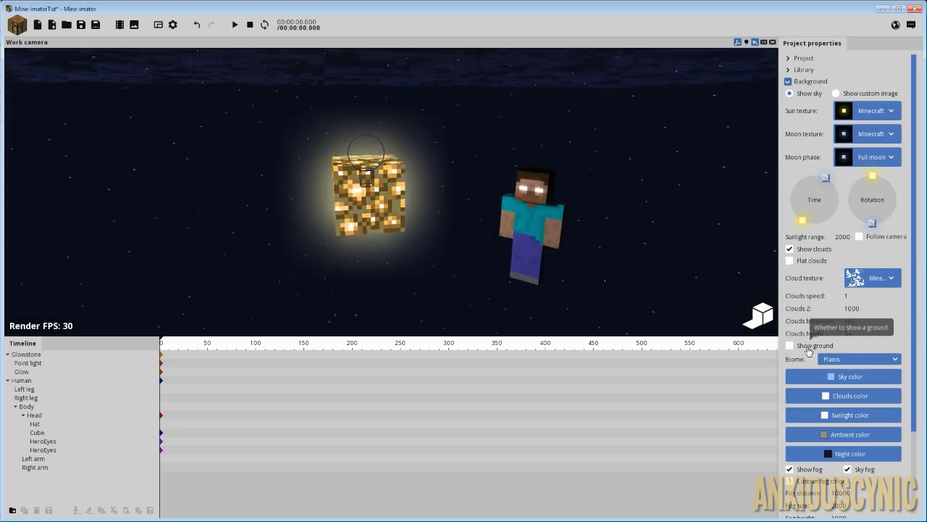
pyautogui.moveTo(454, 203); pyautogui.dragTo(454, 202)
pyautogui.moveTo(499, 188); pyautogui.dragTo(507, 186, button='right')
pyautogui.moveTo(479, 186); pyautogui.dragTo(479, 186)
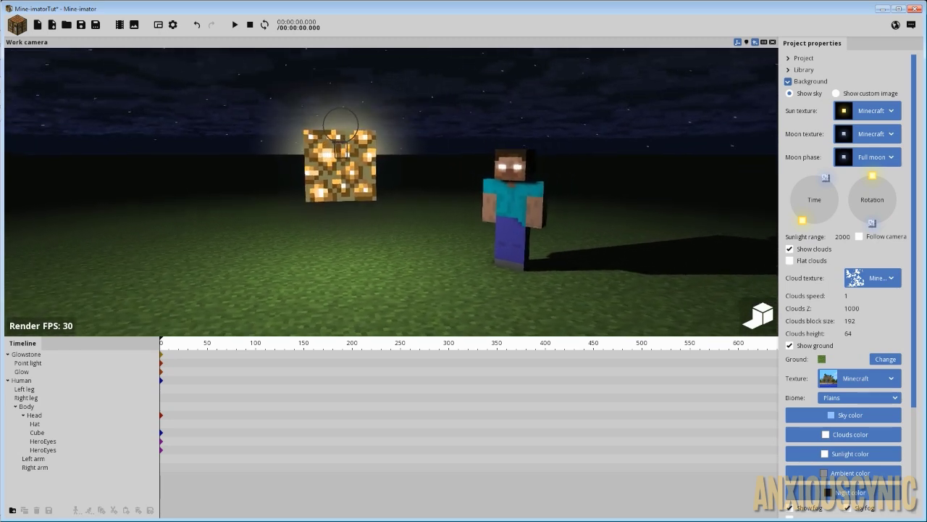
pyautogui.moveTo(450, 178); pyautogui.dragTo(451, 178, button='right')
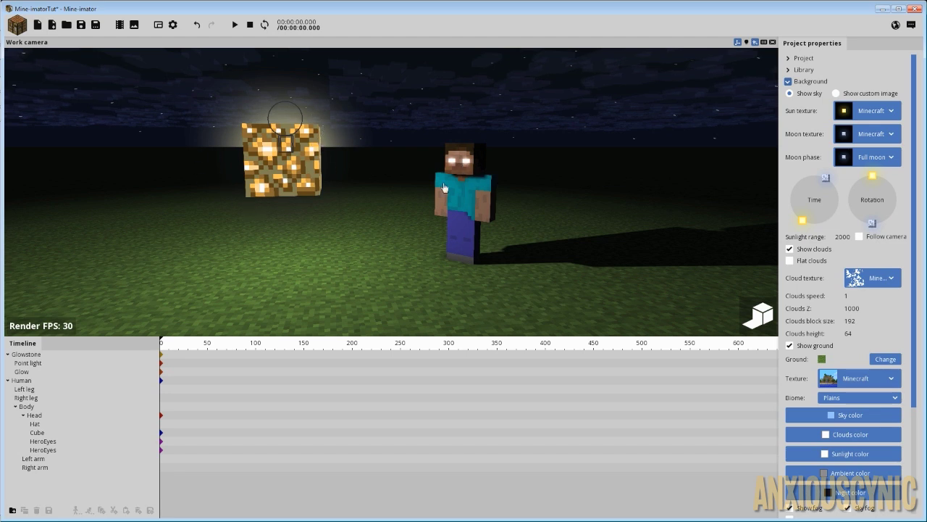
# Give the first HeroEyes surface a red FF0000 mix color with a mix percent of about 97%.
pyautogui.click(65, 442)
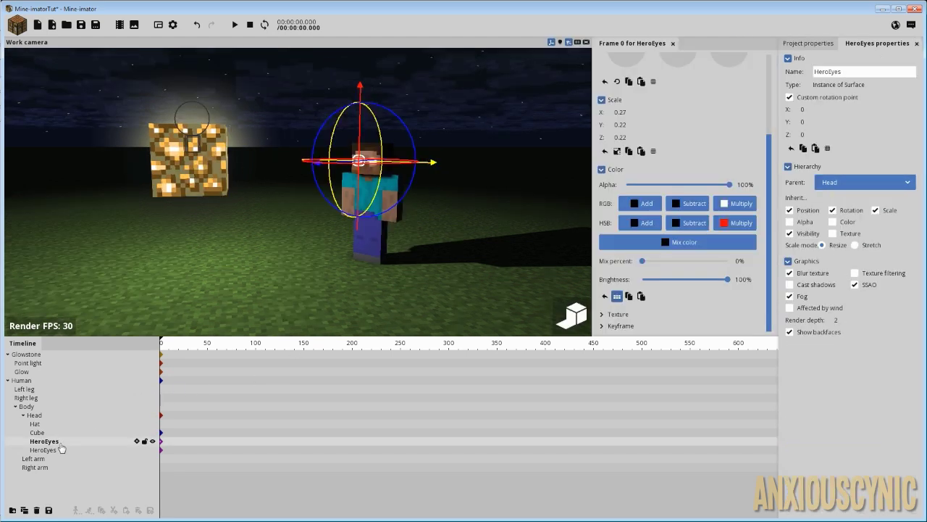
pyautogui.click(676, 249)
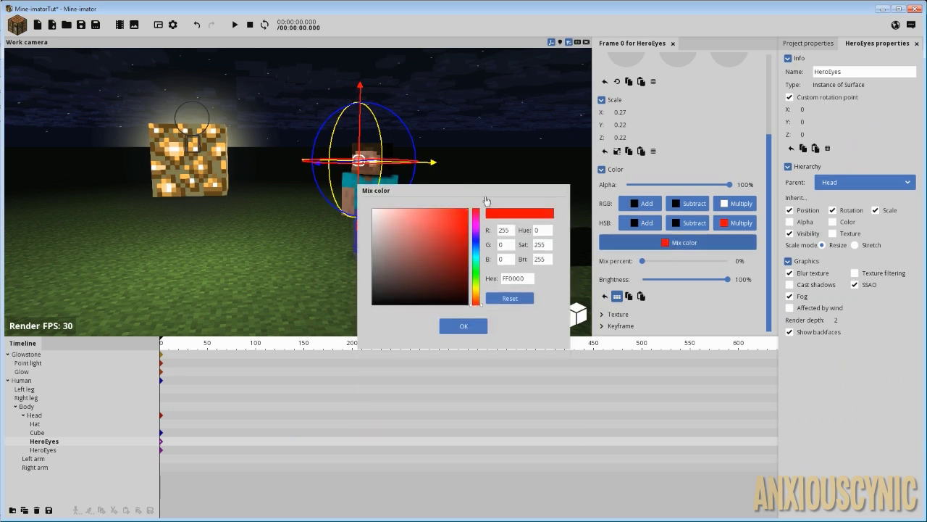
pyautogui.click(478, 324)
pyautogui.press('w')
pyautogui.moveTo(455, 182); pyautogui.dragTo(454, 182, button='right')
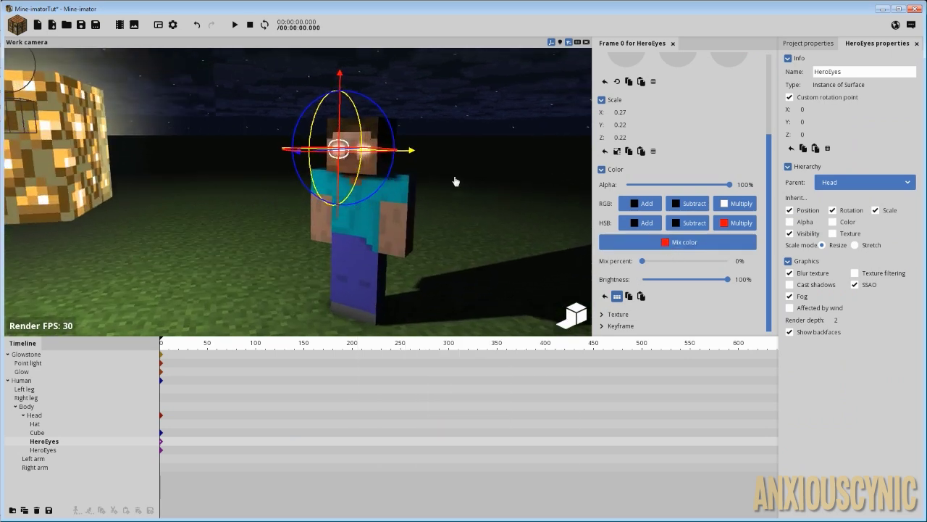
pyautogui.moveTo(647, 267); pyautogui.dragTo(737, 268)
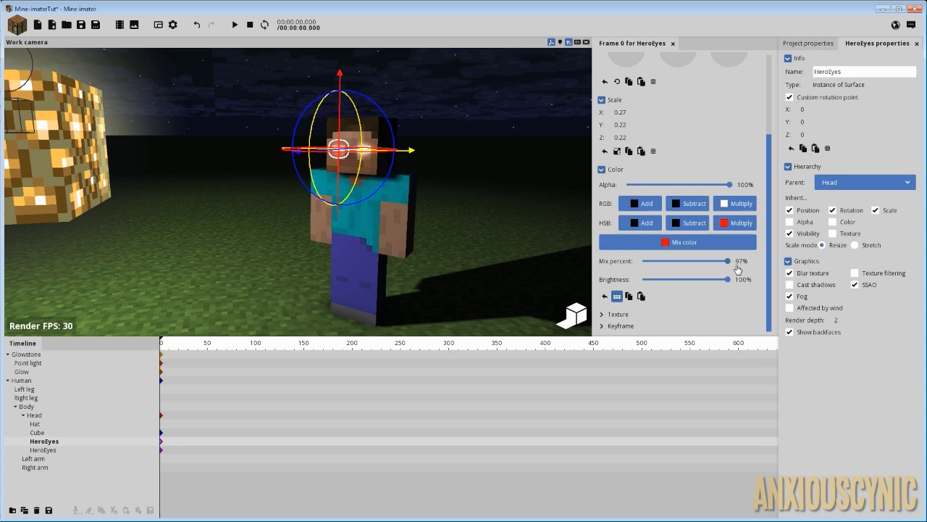
pyautogui.click(449, 142)
# Select the glowstone's Glow surface and set its mix color to light blue.
pyautogui.moveTo(483, 180); pyautogui.dragTo(490, 175, button='right')
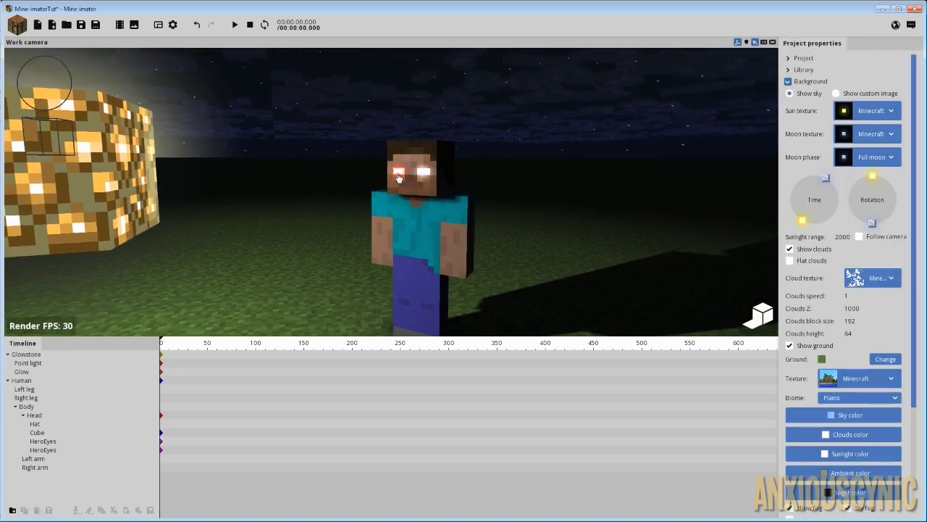
pyautogui.press('s')
pyautogui.moveTo(269, 147); pyautogui.dragTo(267, 147, button='right')
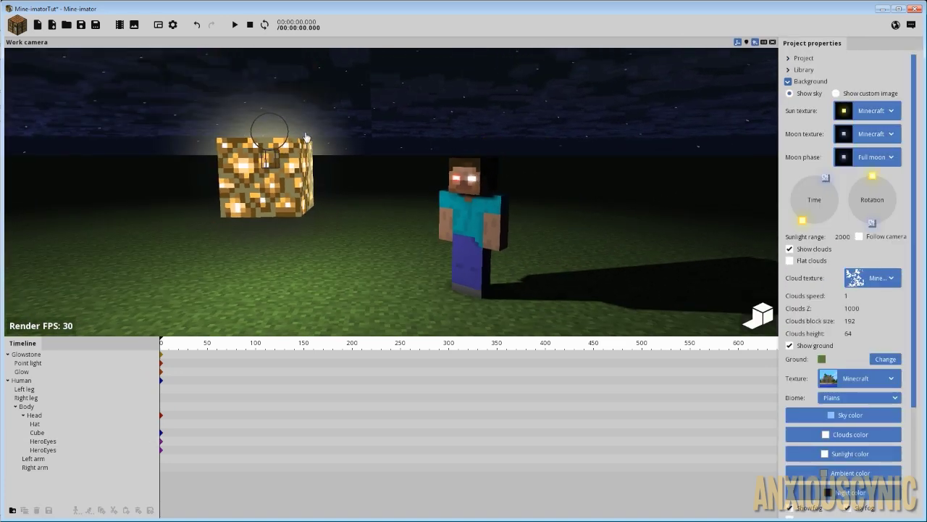
pyautogui.click(308, 139)
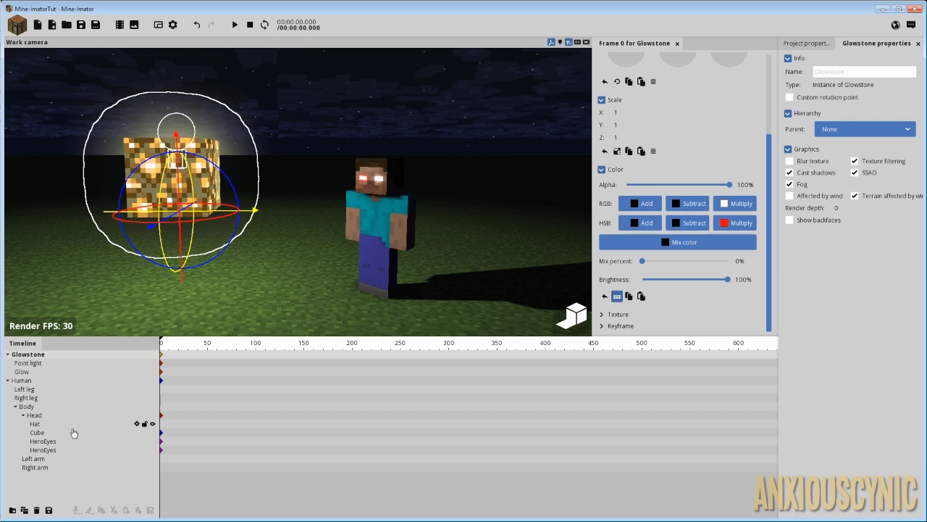
pyautogui.click(23, 372)
pyautogui.click(671, 245)
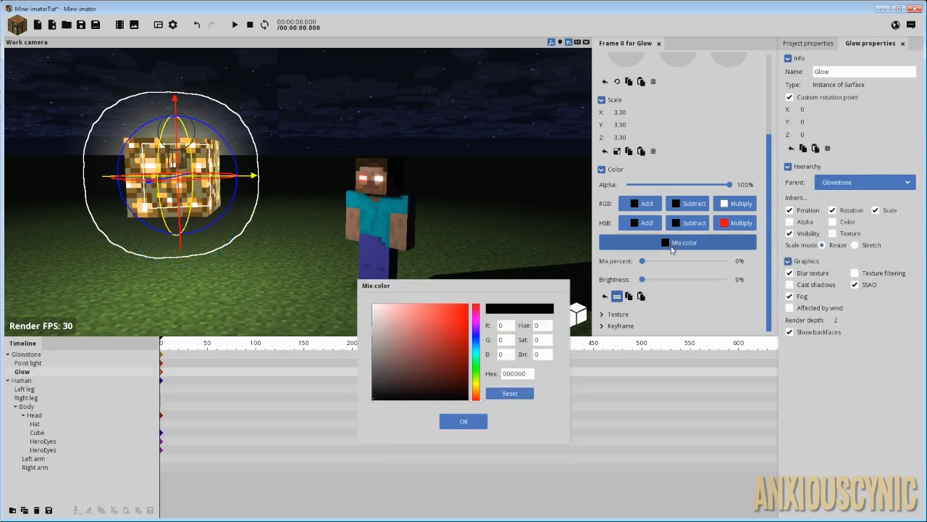
pyautogui.moveTo(445, 252); pyautogui.dragTo(498, 246)
pyautogui.click(475, 244)
pyautogui.moveTo(420, 212)
pyautogui.mouseDown()
pyautogui.moveTo(405, 201)
pyautogui.moveTo(431, 197)
pyautogui.mouseUp()
pyautogui.click(462, 325)
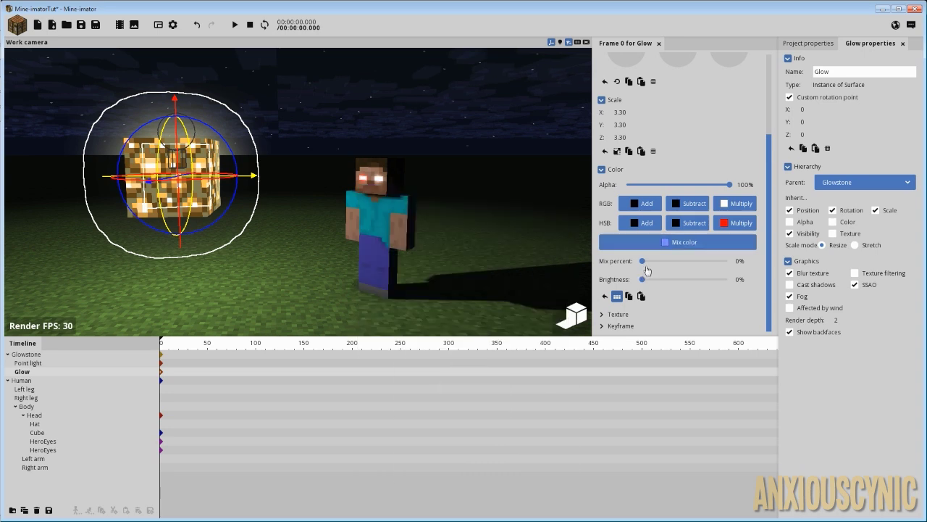
# Keep the Glow surface's mix percent at 0% and raise its Brightness to 100%.
pyautogui.moveTo(642, 261); pyautogui.dragTo(589, 258)
pyautogui.moveTo(641, 278); pyautogui.dragTo(801, 282)
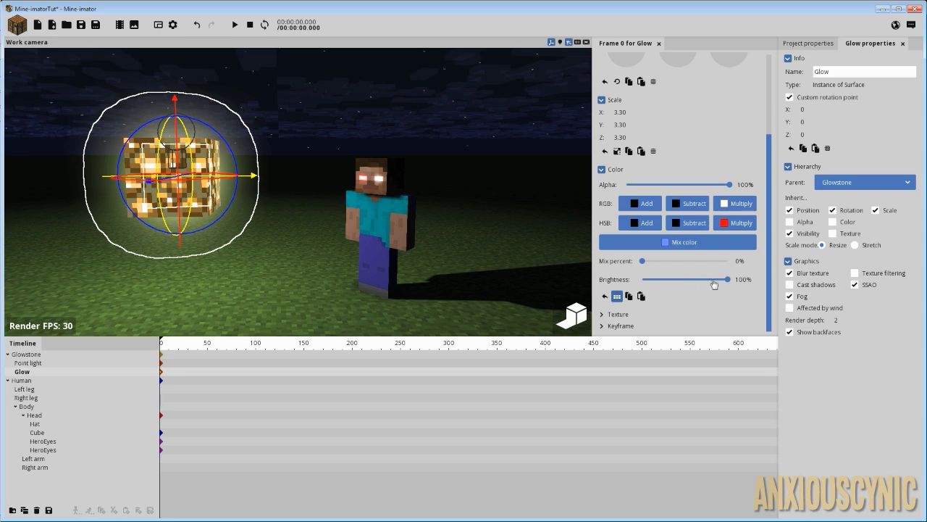
pyautogui.moveTo(410, 178); pyautogui.dragTo(403, 174)
pyautogui.scroll(2, 403, 174)
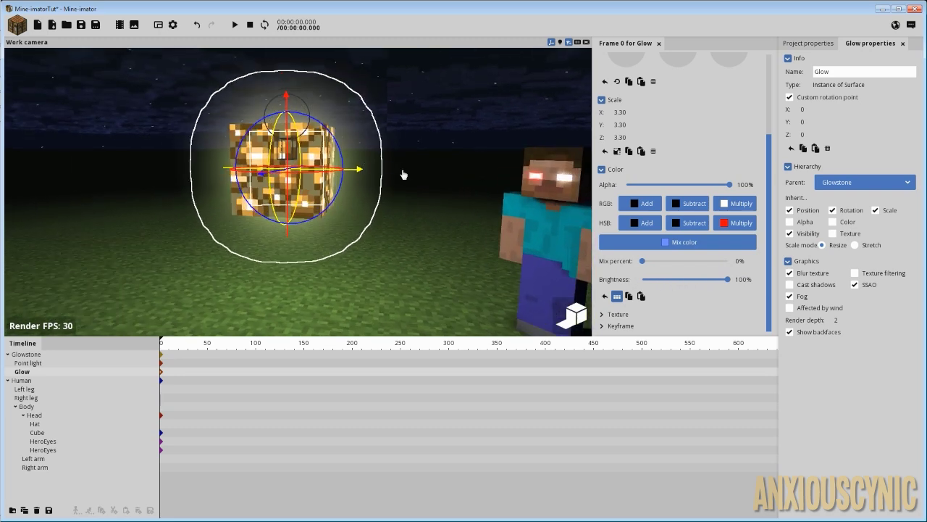
pyautogui.scroll(-1, 403, 178)
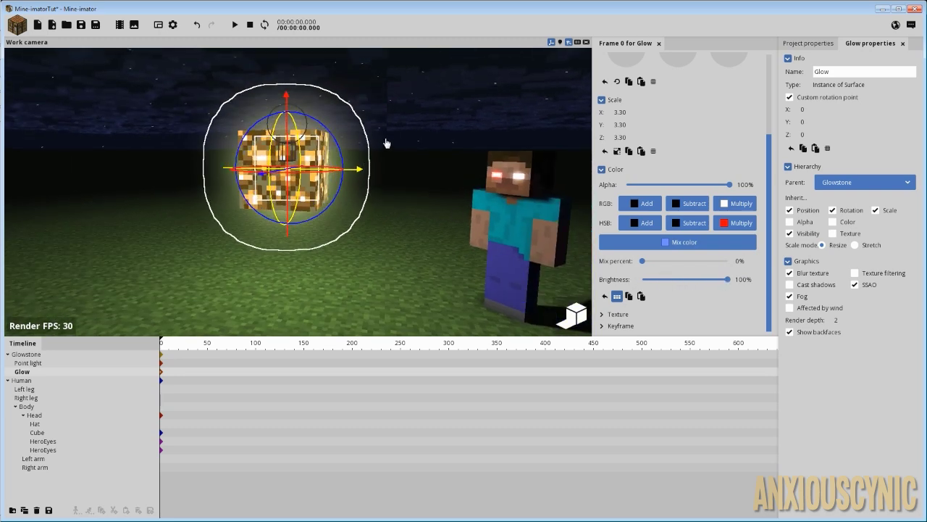
# Try the Glow surface's mix percent at 100% around the glowstone, return it to 0%, and deselect the surface.
pyautogui.moveTo(387, 144); pyautogui.dragTo(372, 149)
pyautogui.scroll(2, 372, 149)
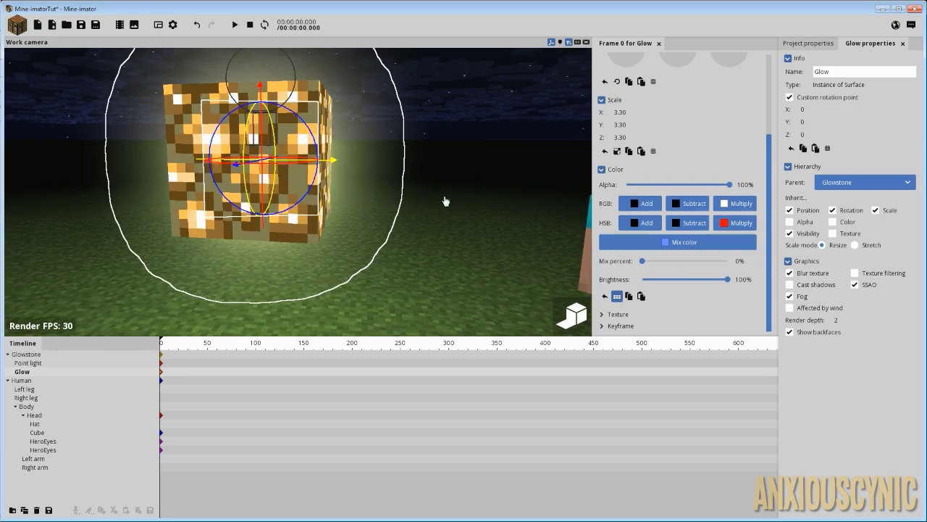
pyautogui.scroll(-4, 292, 129)
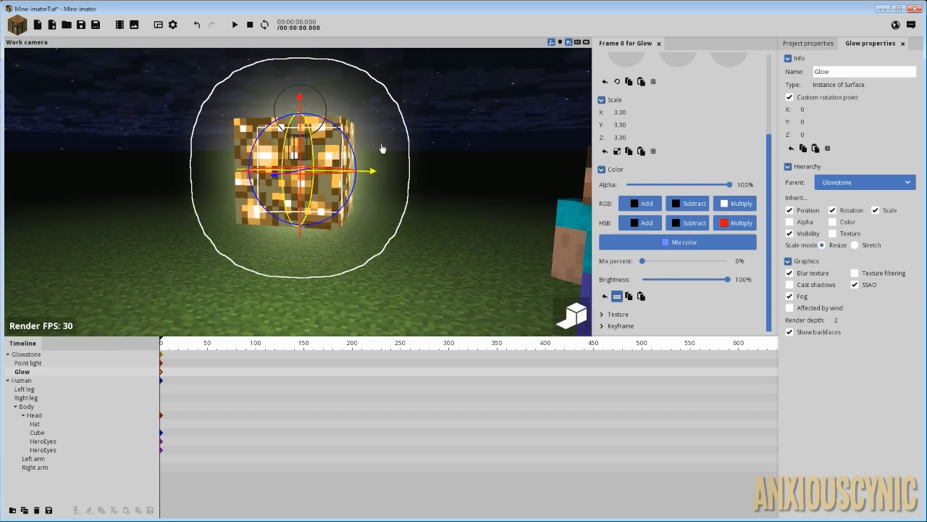
pyautogui.moveTo(418, 180); pyautogui.dragTo(441, 168)
pyautogui.moveTo(442, 168)
pyautogui.mouseDown(button='right')
pyautogui.moveTo(418, 154)
pyautogui.moveTo(429, 162)
pyautogui.mouseUp(button='right')
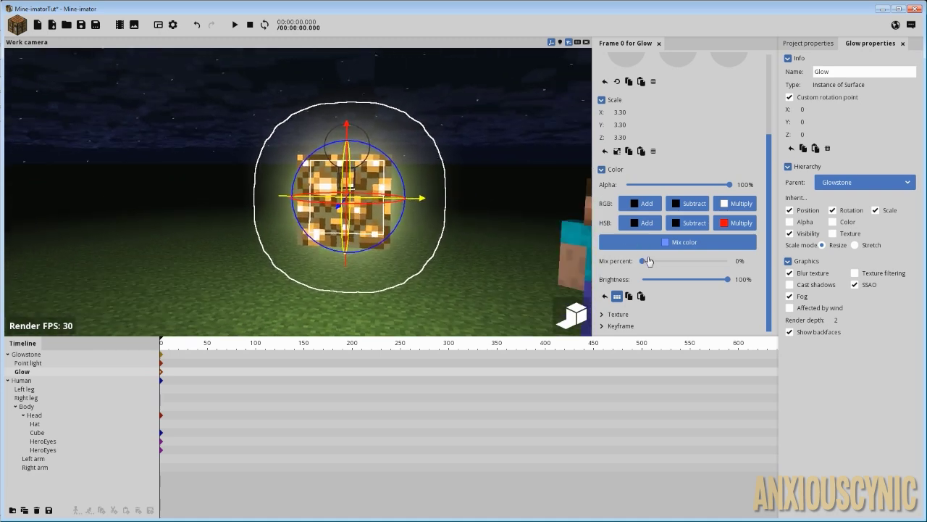
pyautogui.moveTo(657, 261); pyautogui.dragTo(770, 269)
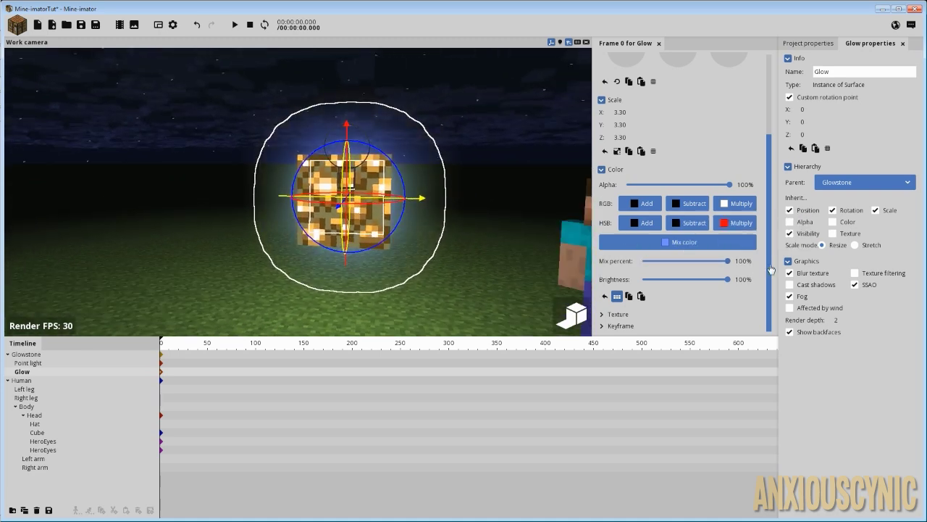
pyautogui.moveTo(475, 177)
pyautogui.mouseDown()
pyautogui.moveTo(443, 176)
pyautogui.moveTo(434, 190)
pyautogui.moveTo(471, 174)
pyautogui.mouseUp()
pyautogui.moveTo(688, 262); pyautogui.dragTo(577, 264)
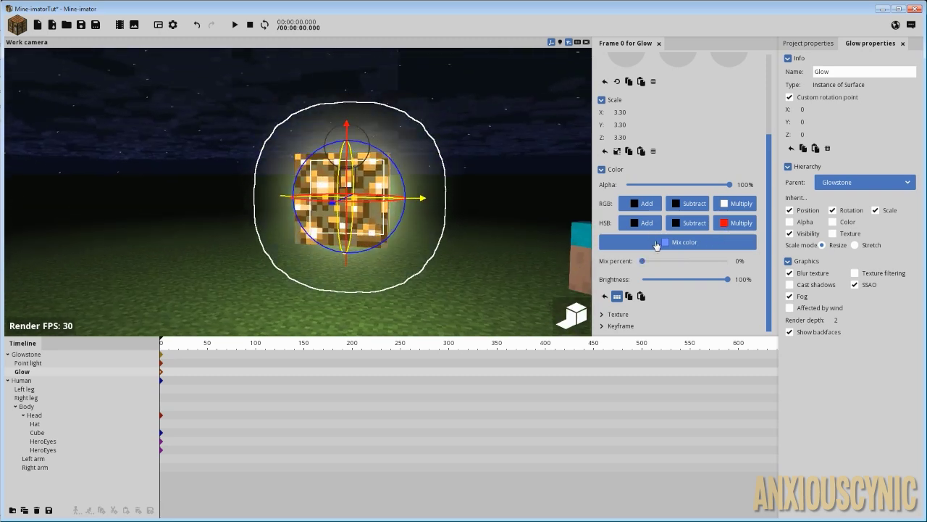
pyautogui.click(484, 153)
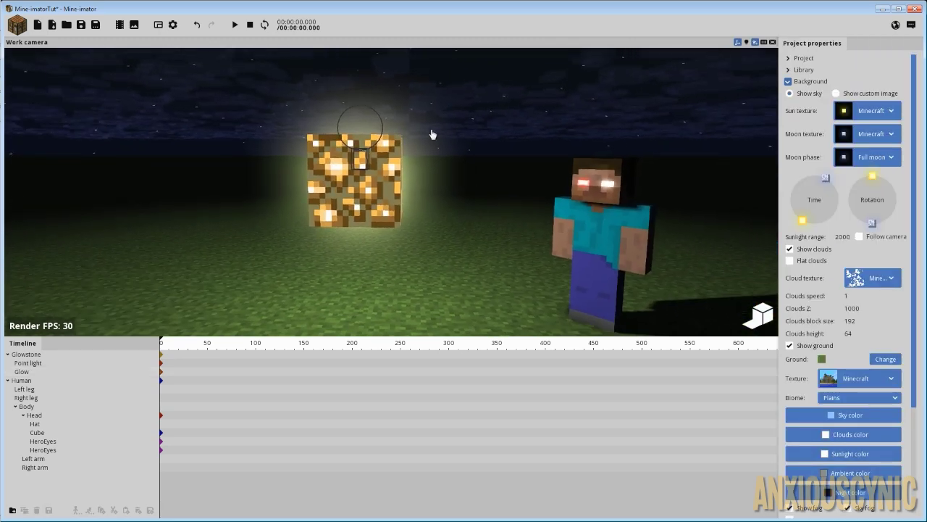
# Set the first HeroEyes surface's mix percent to 0% and deselect it.
pyautogui.moveTo(422, 195); pyautogui.dragTo(426, 215)
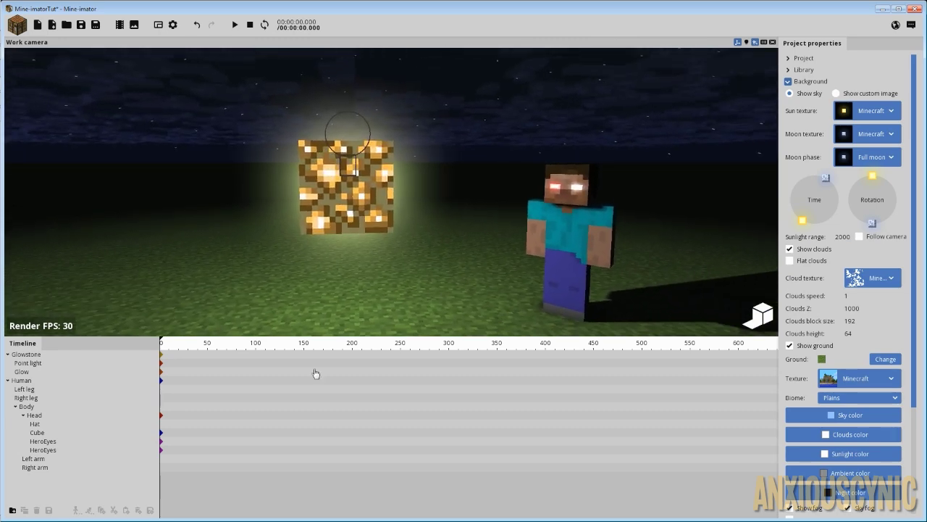
pyautogui.click(45, 441)
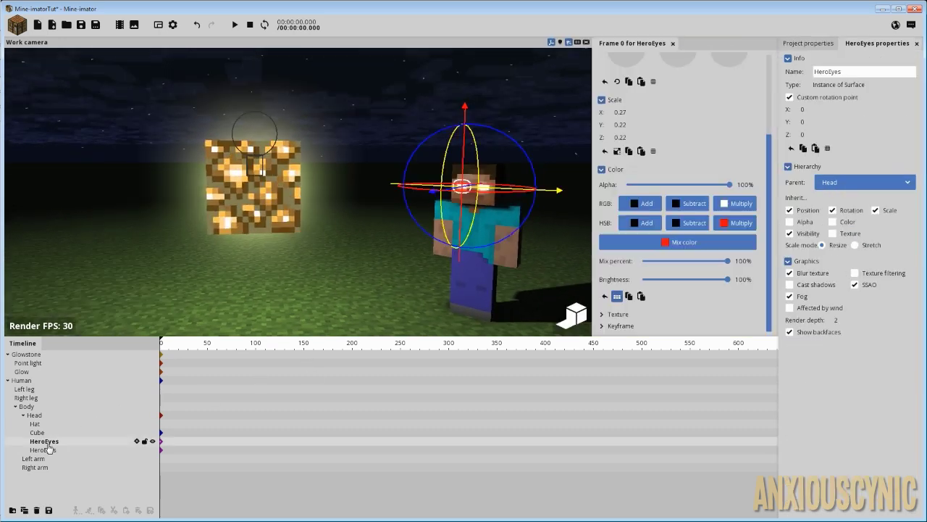
pyautogui.moveTo(685, 261); pyautogui.dragTo(580, 266)
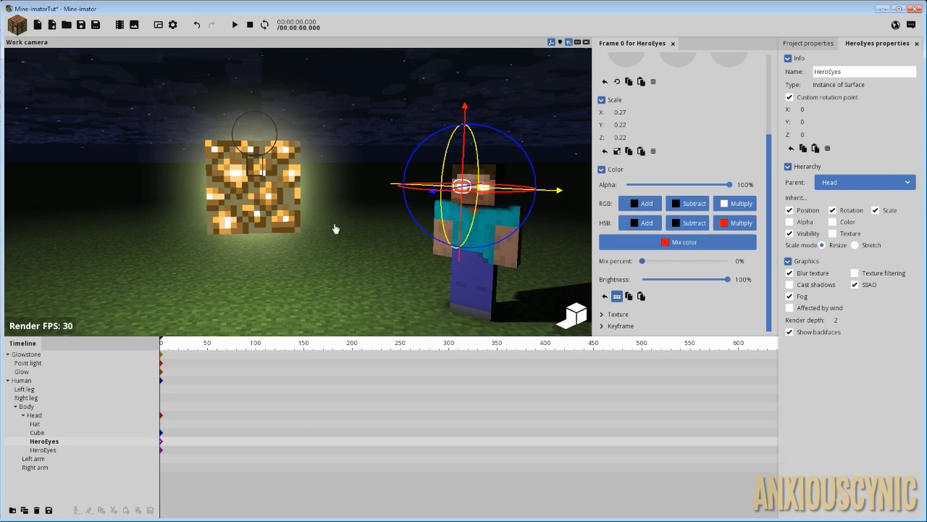
pyautogui.click(346, 192)
pyautogui.click(400, 155)
# Examine the glowstone's glow and the human's glowing eyes from different distances and angles.
pyautogui.moveTo(399, 158); pyautogui.dragTo(399, 191, button='right')
pyautogui.press('s')
pyautogui.moveTo(446, 176)
pyautogui.mouseDown()
pyautogui.moveTo(425, 178)
pyautogui.moveTo(457, 178)
pyautogui.mouseUp()
pyautogui.scroll(5, 445, 178)
pyautogui.moveTo(445, 179); pyautogui.dragTo(459, 180, button='right')
pyautogui.moveTo(469, 187); pyautogui.dragTo(456, 178)
pyautogui.scroll(-3, 471, 181)
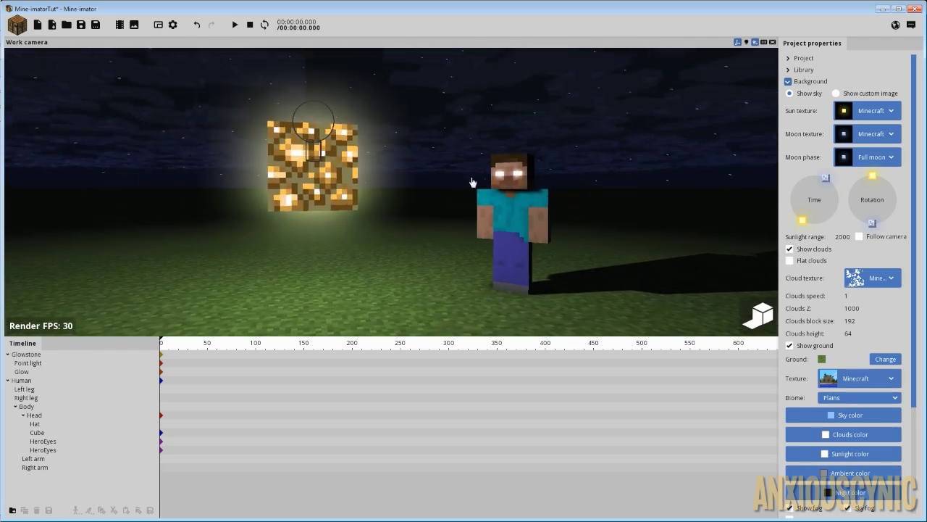
pyautogui.moveTo(476, 178)
pyautogui.mouseDown(button='right')
pyautogui.moveTo(485, 185)
pyautogui.moveTo(482, 178)
pyautogui.mouseUp(button='right')
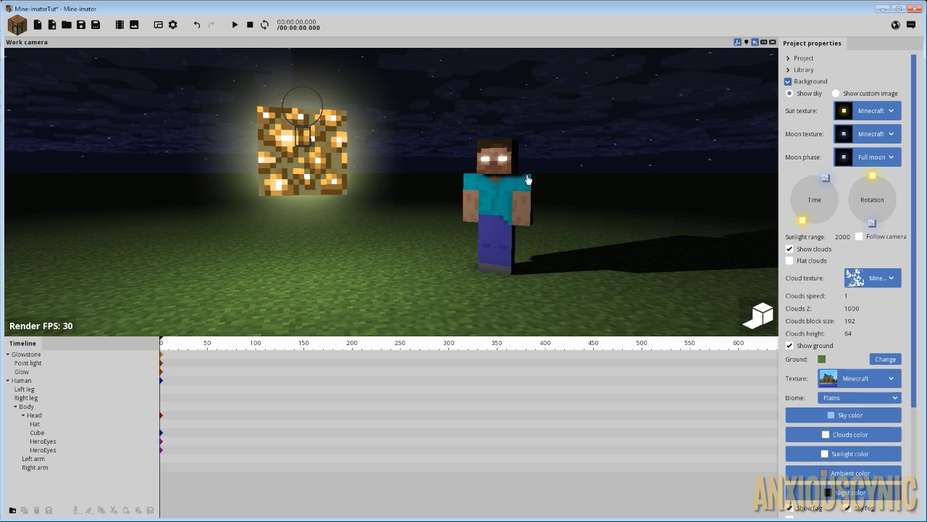